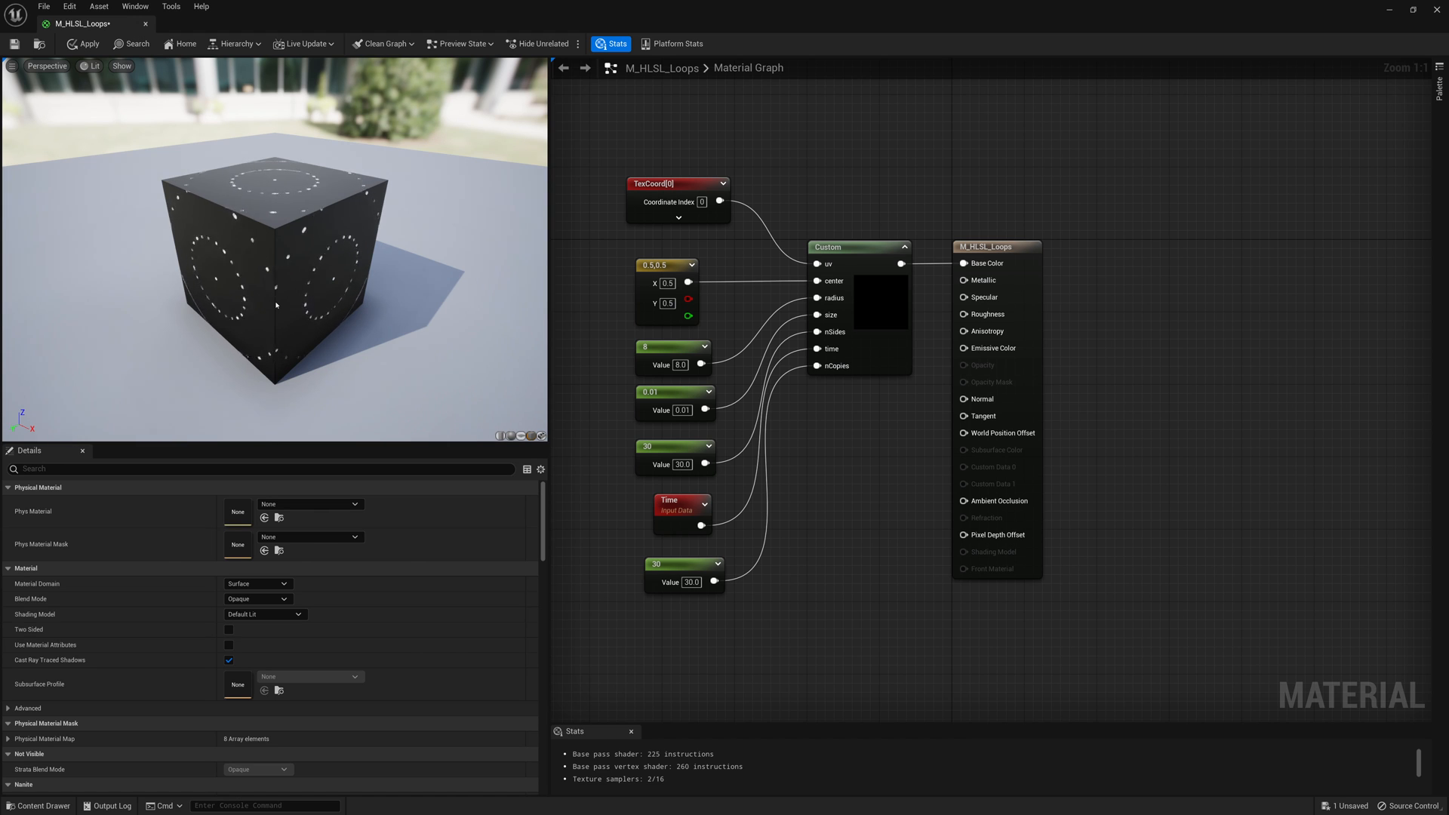
- Delete all the existing input nodes from the material graph
mouse_move(278, 297)
mouse_down()
mouse_move(340, 298)
mouse_move(278, 297)
mouse_move(207, 267)
mouse_up()
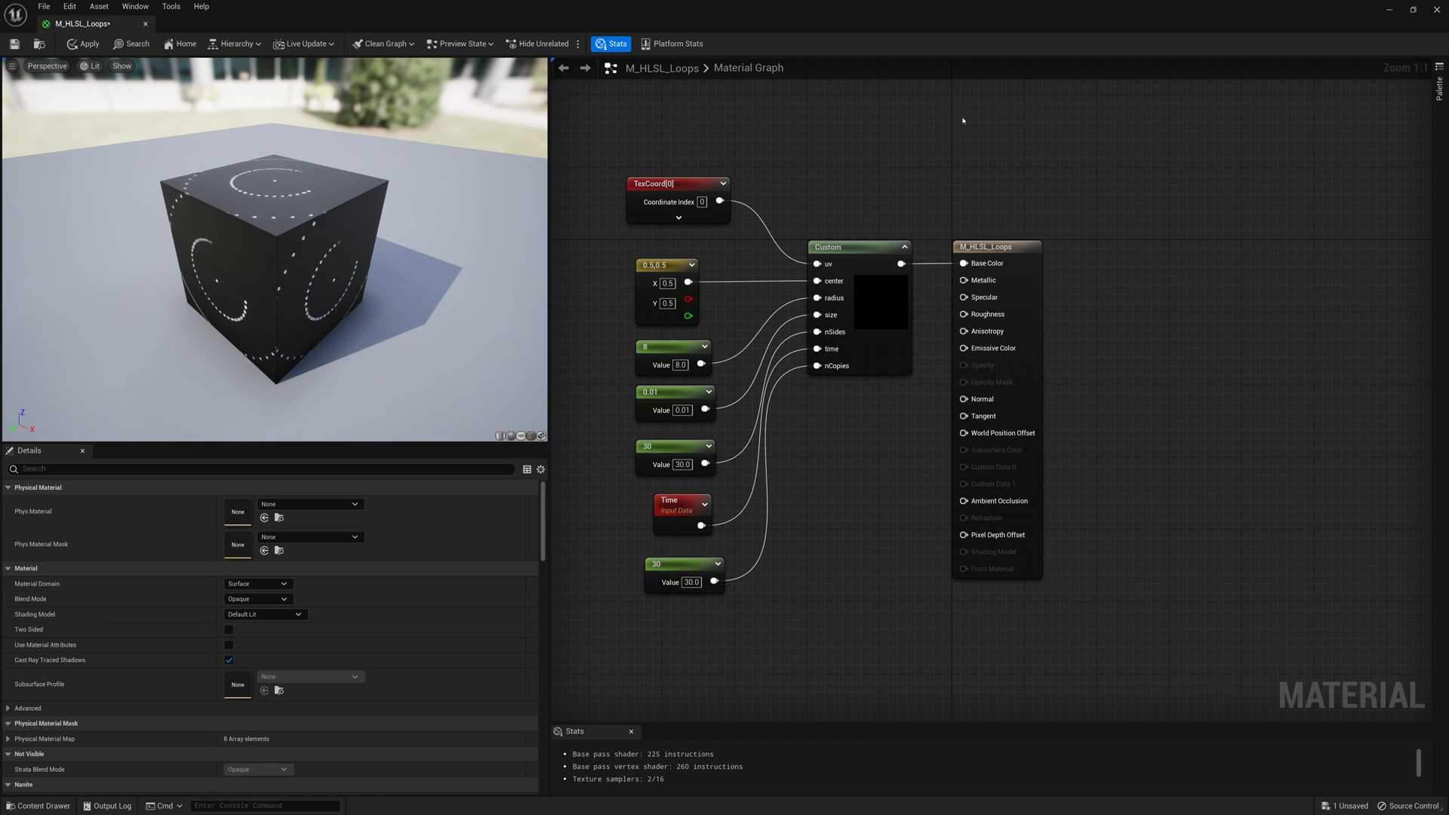
drag(963, 119, 612, 612)
key(Delete)
- Add an empty Custom node wired to Base Color and shift both nodes further left
right_click(756, 308)
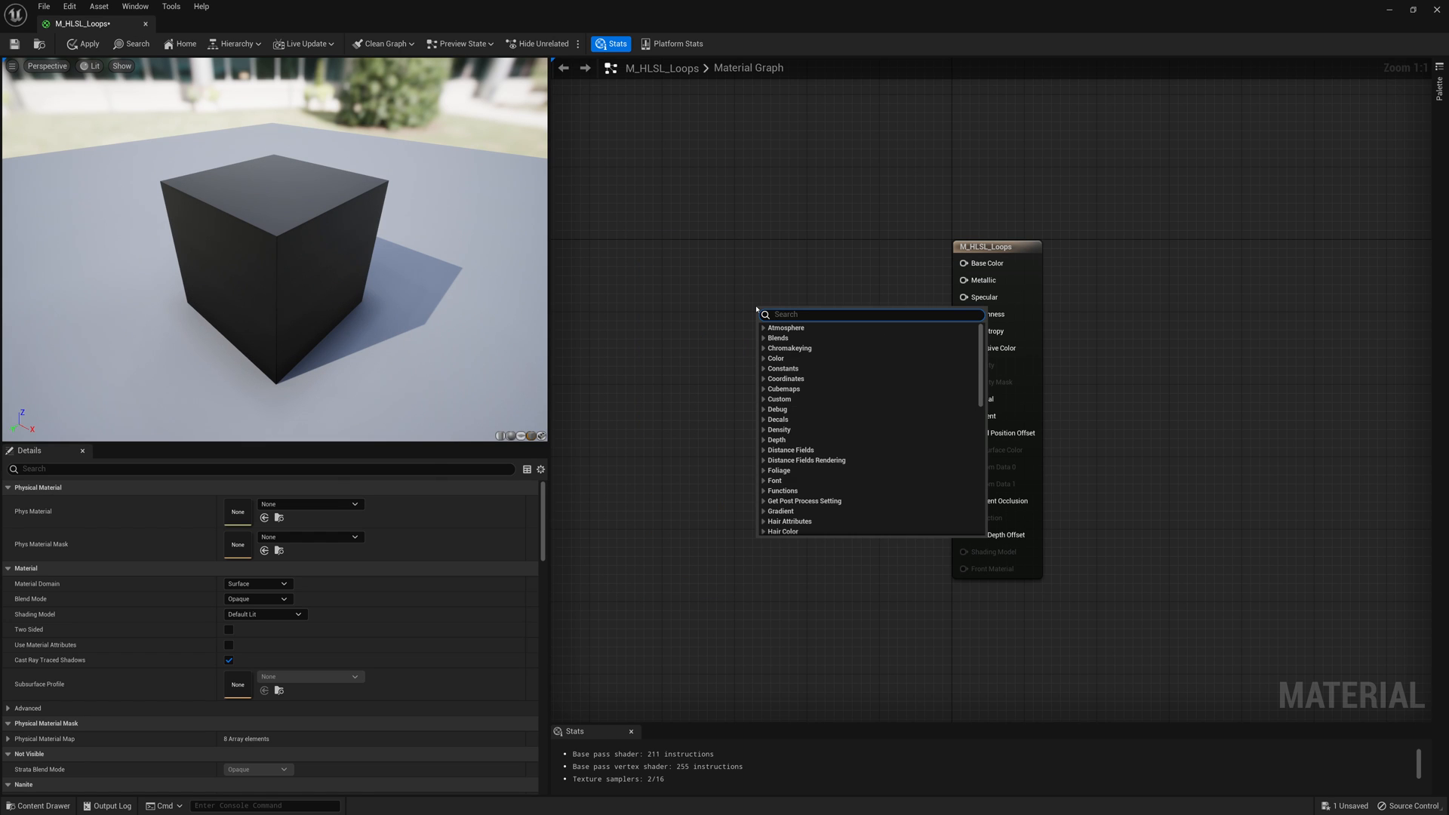
text(custom)
key(Return)
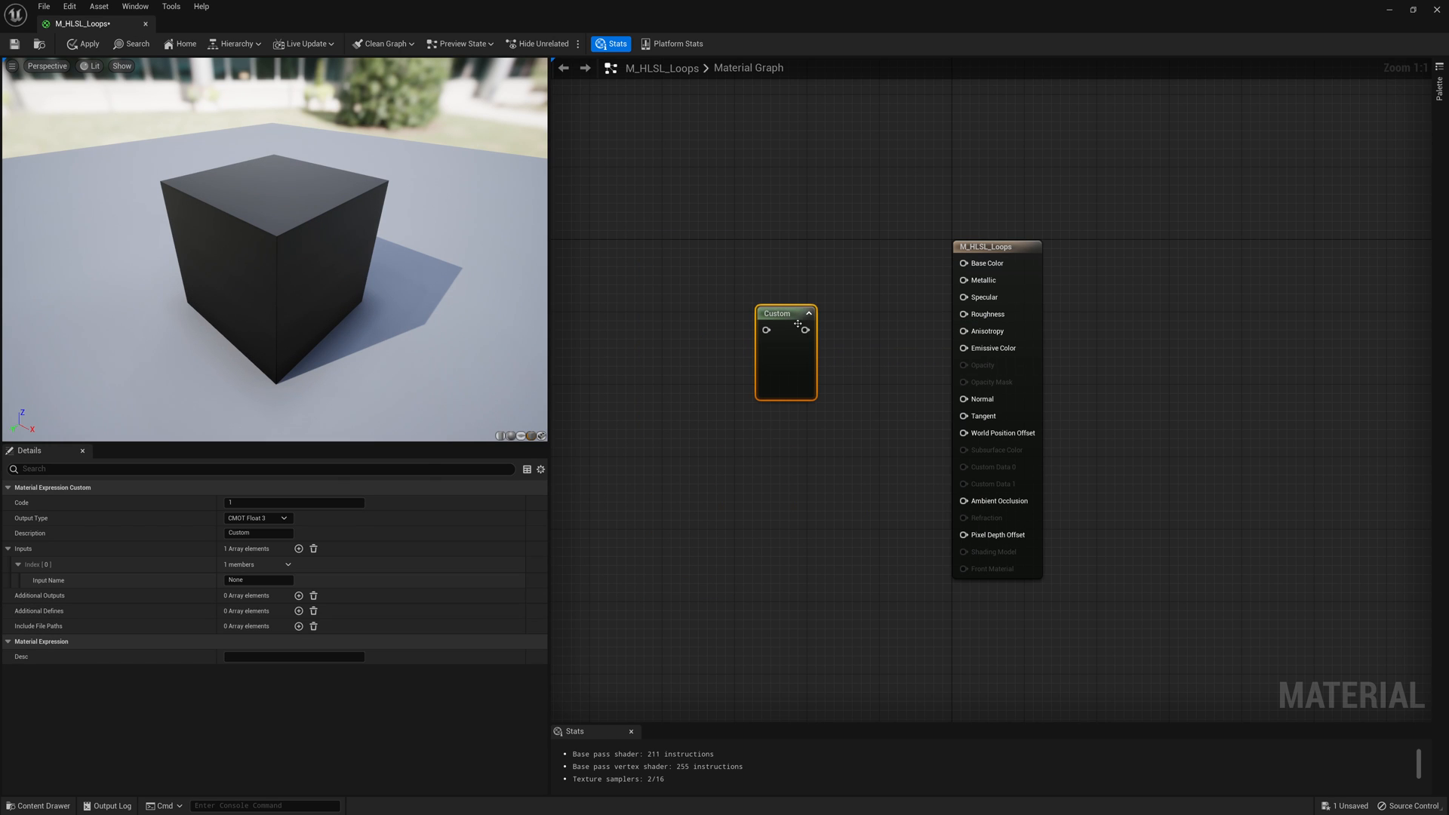
drag(805, 330, 963, 262)
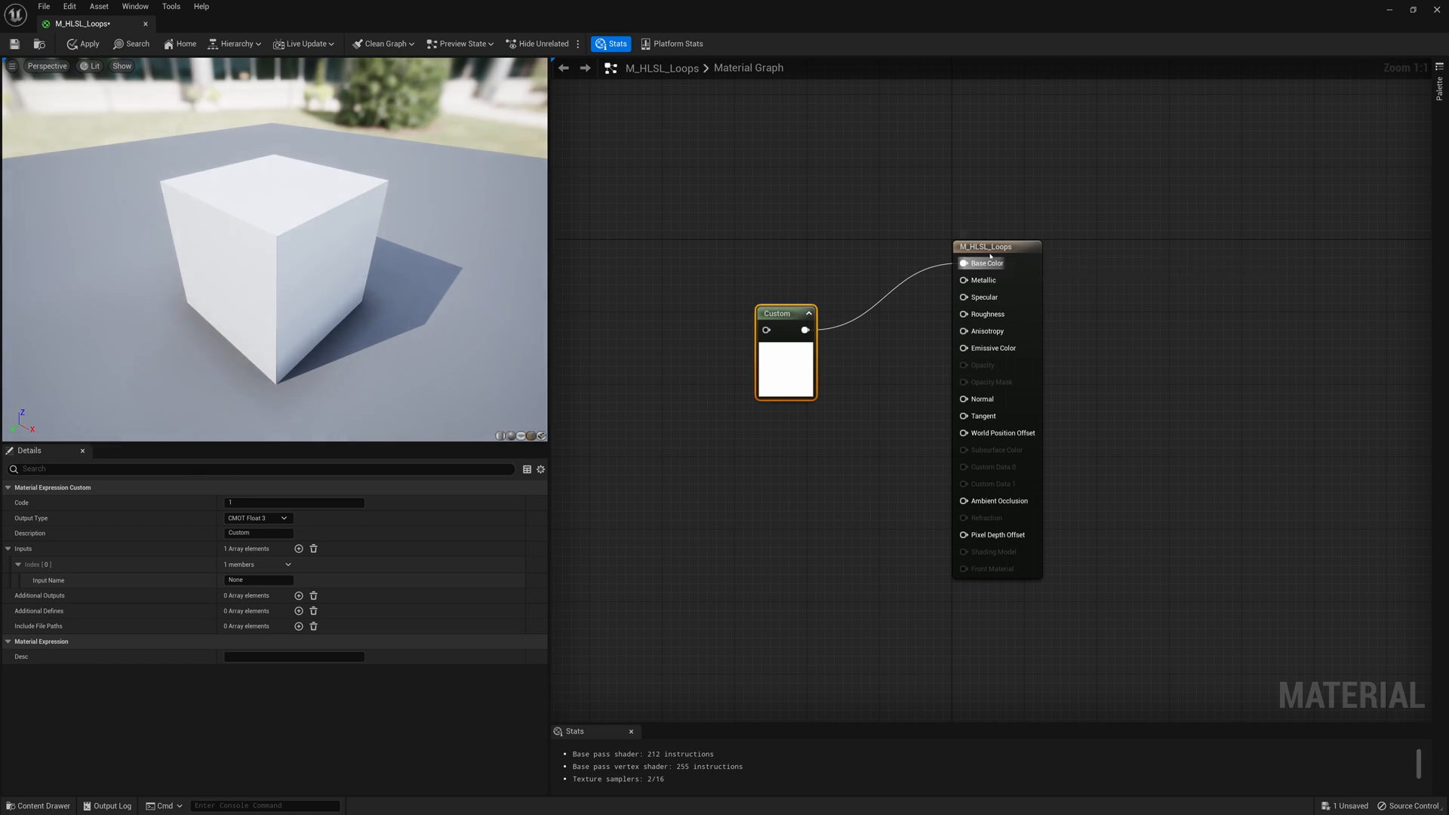
drag(1052, 193, 668, 611)
drag(1008, 311, 890, 293)
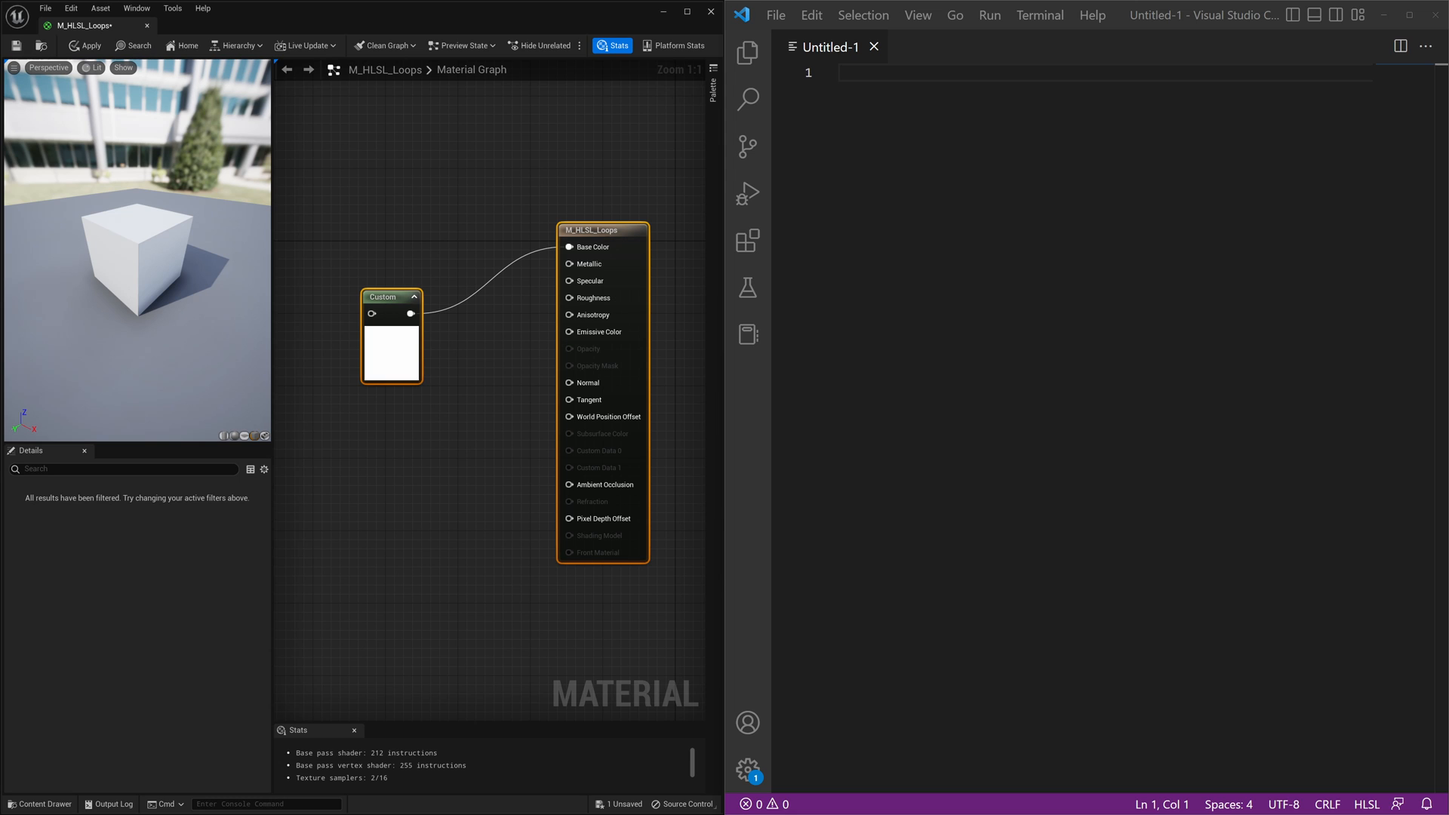
- Write HLSL declaring result, setting it to length(pos-uv) < size, and returning result
click(890, 269)
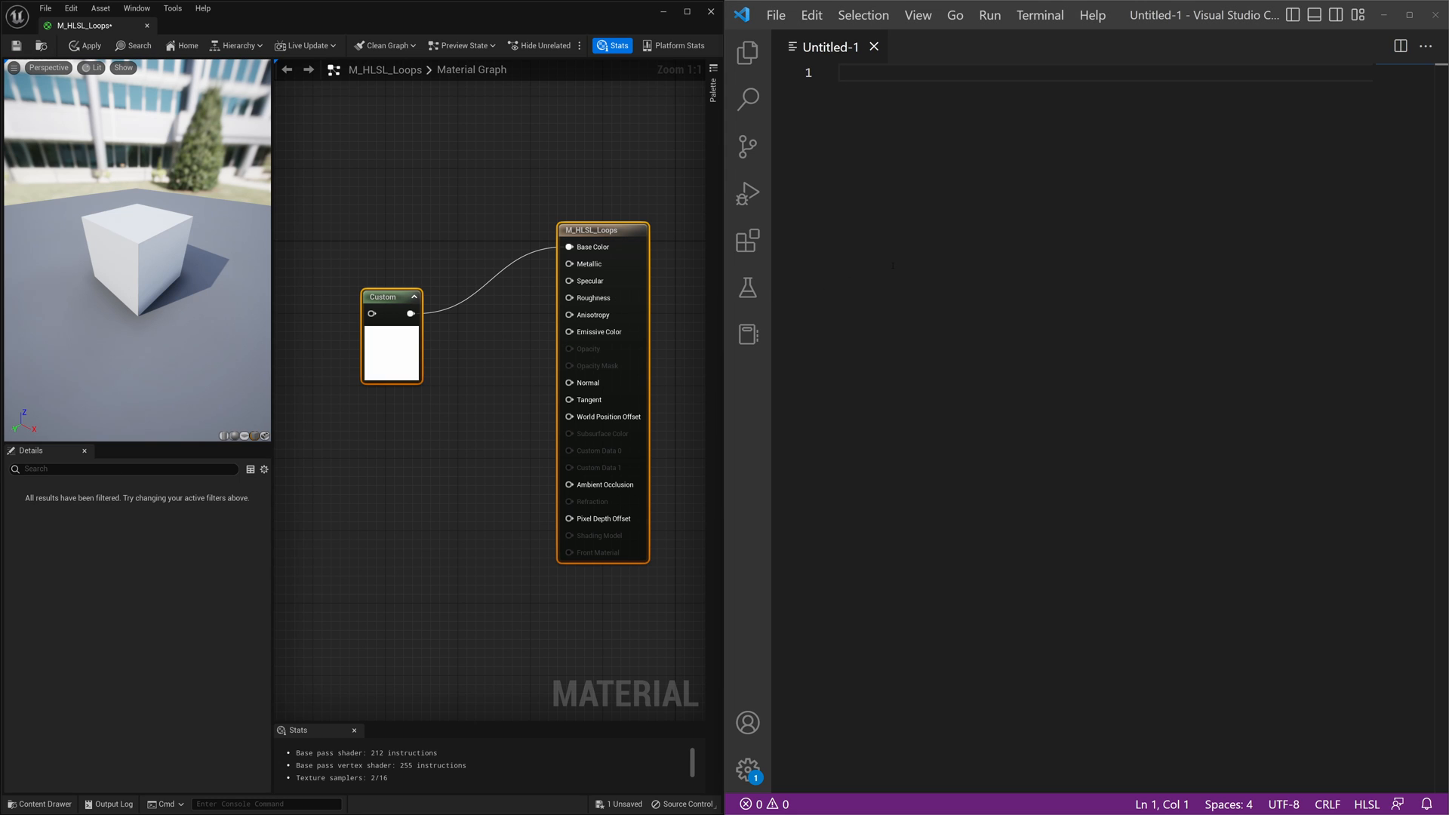
text(float )
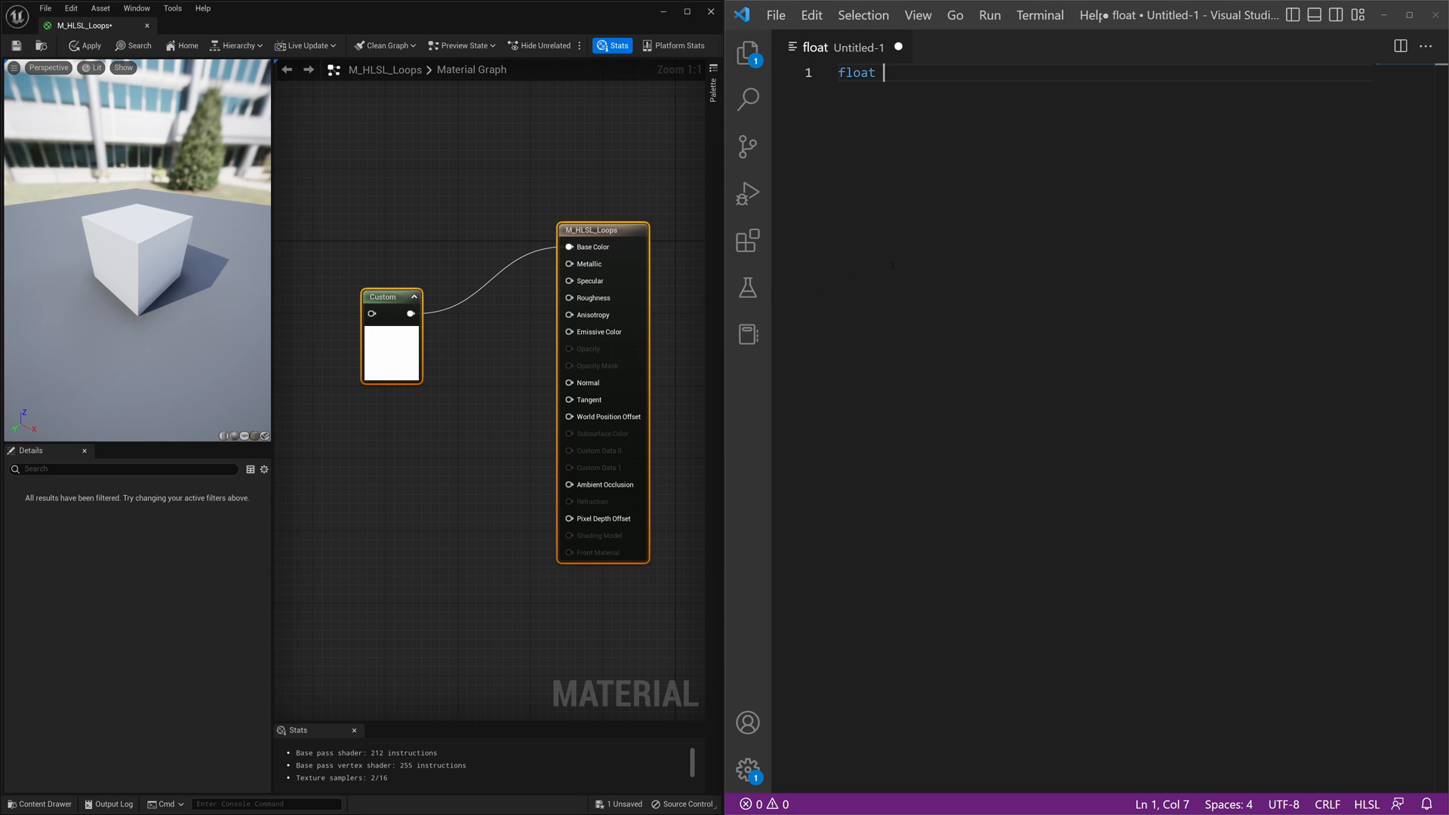
text(result )
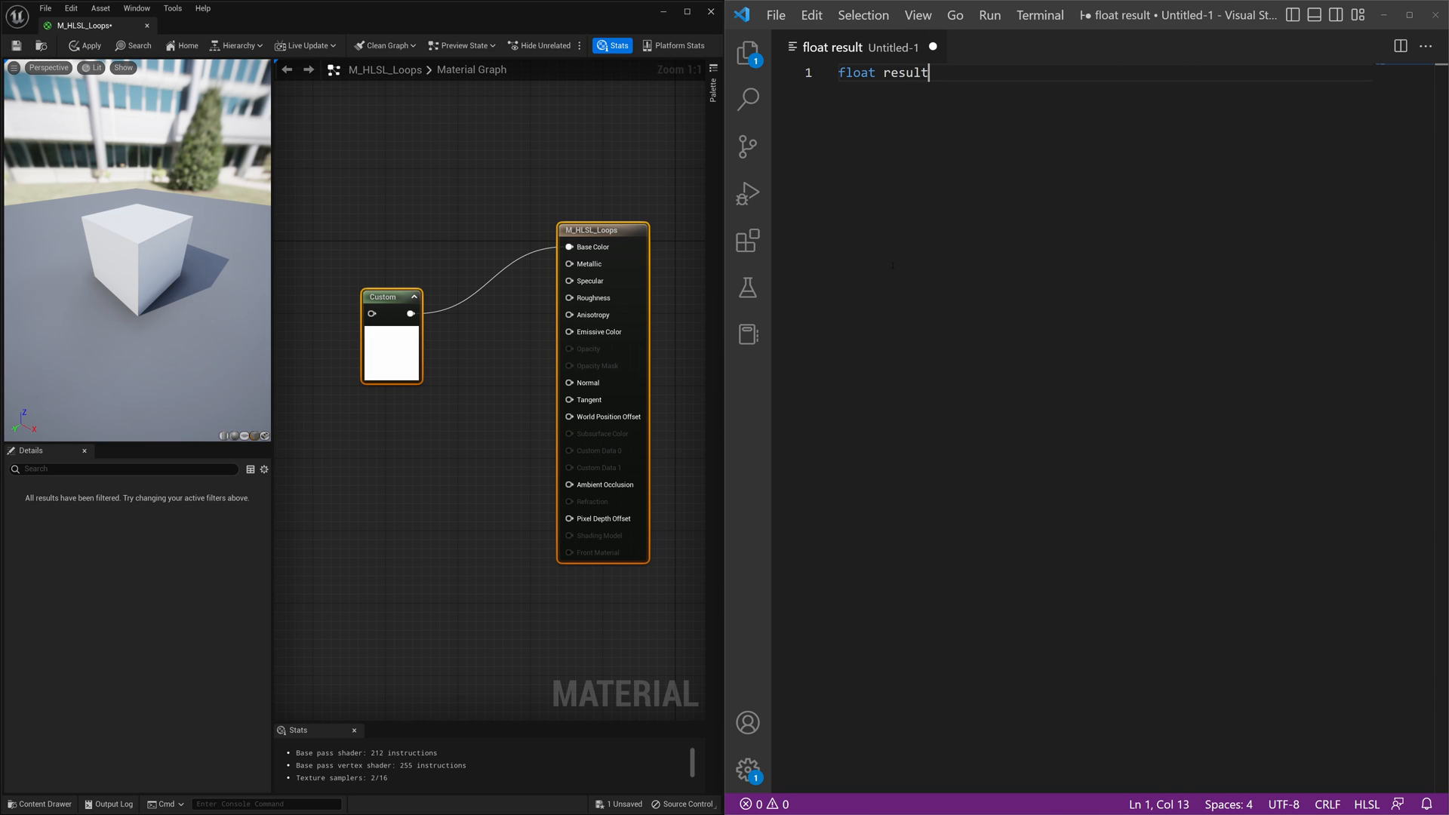
text(= 0;)
key(Return)
key(Return)
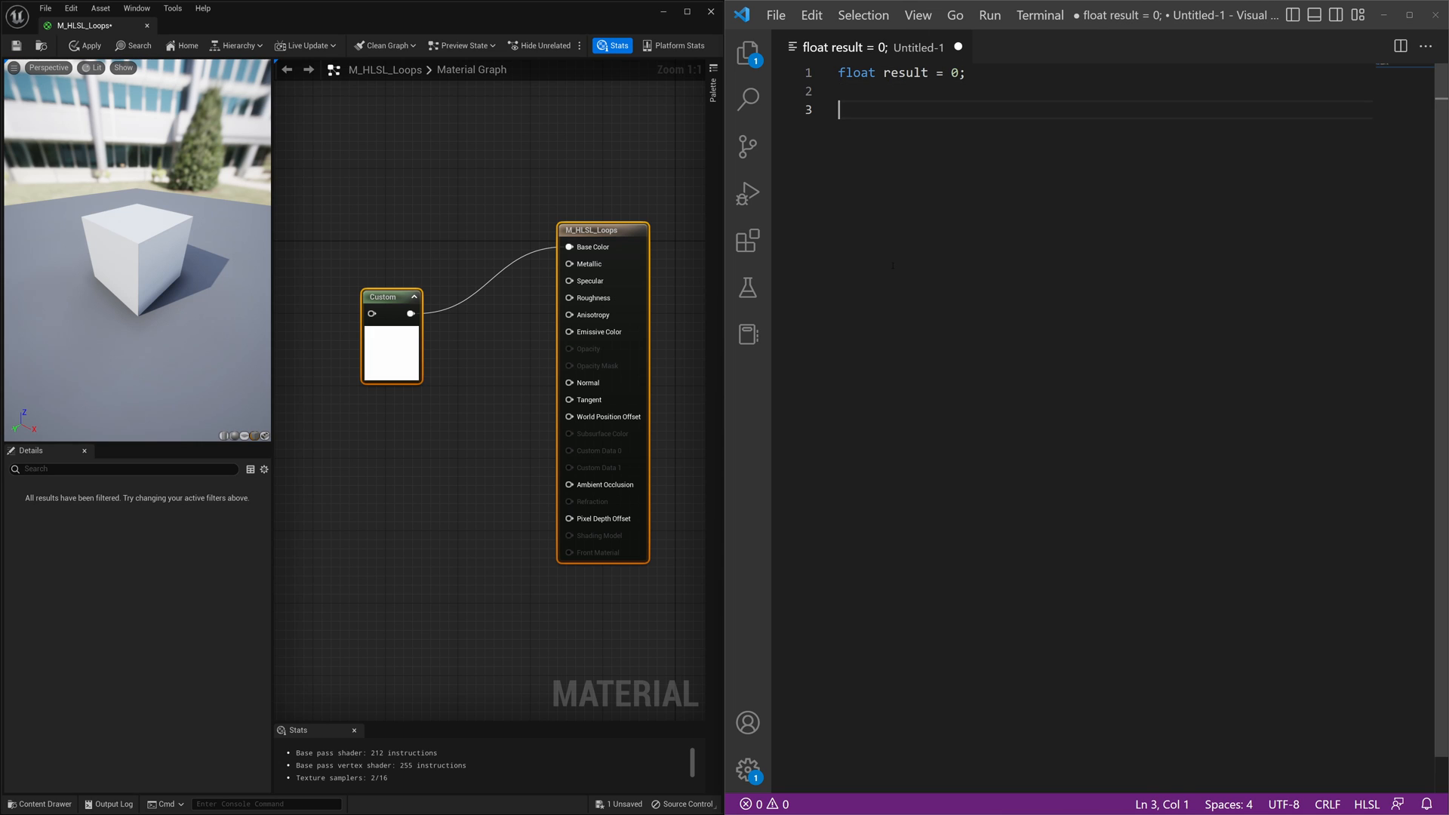
text(return(result);)
key(Up)
key(End)
key(Return)
key(Return)
key(Up)
text(resu)
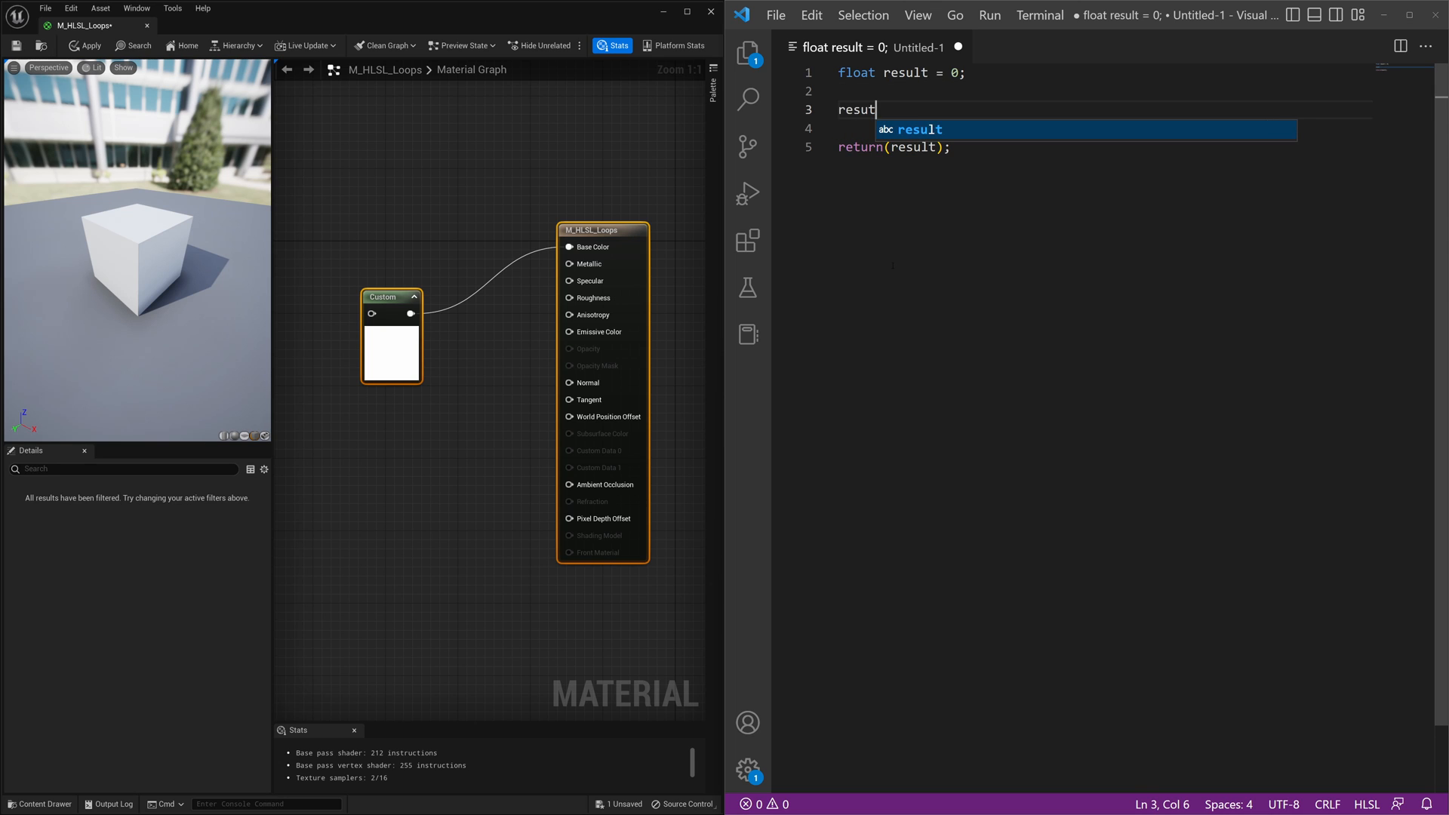
text(lt)
text( = length()
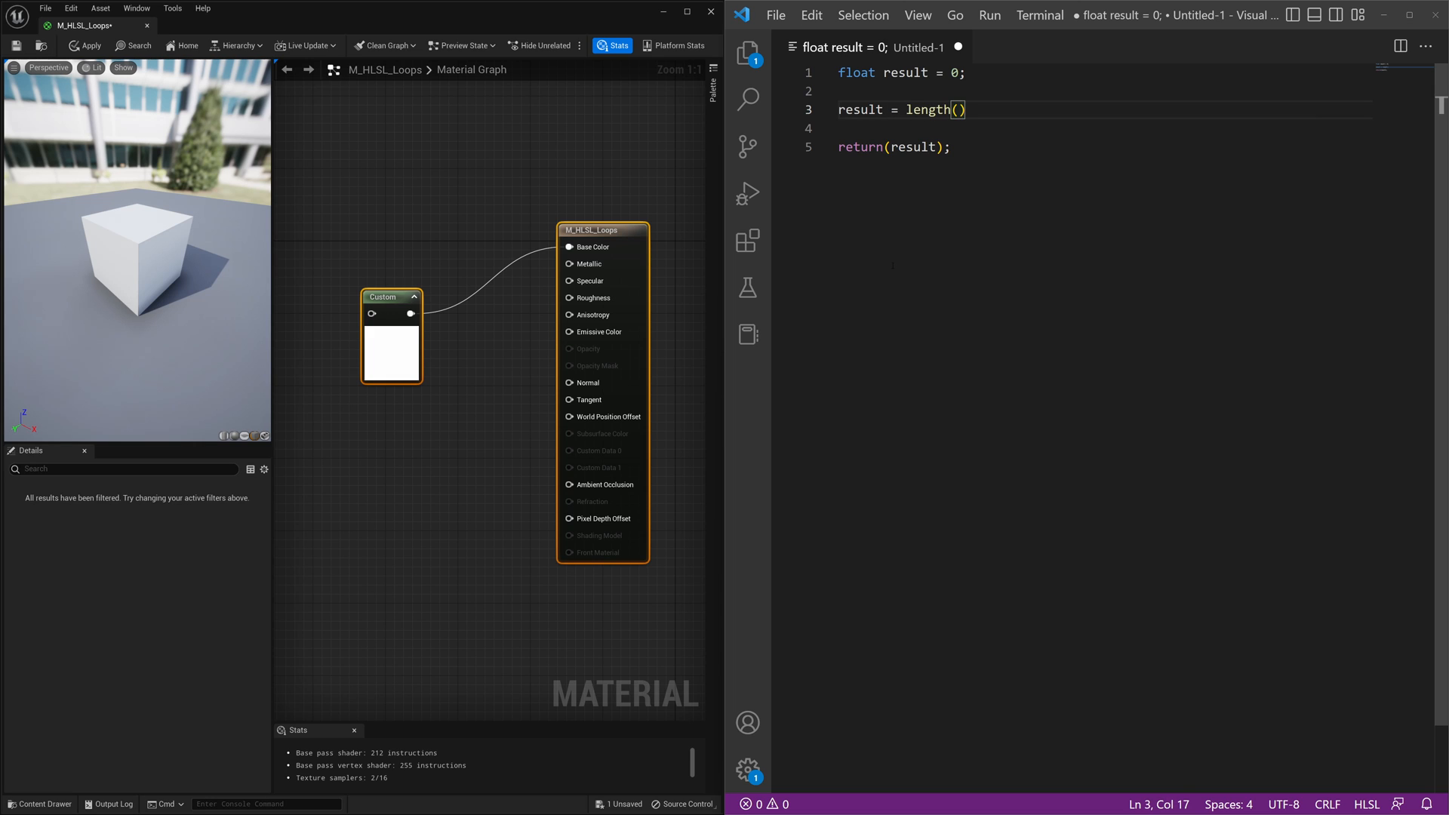
text(pos-uv)
key(Right)
text(< size)
text(; // Draw Circle)
- Review the pos and uv terms, then select the whole snippet for copying
drag(980, 110, 959, 110)
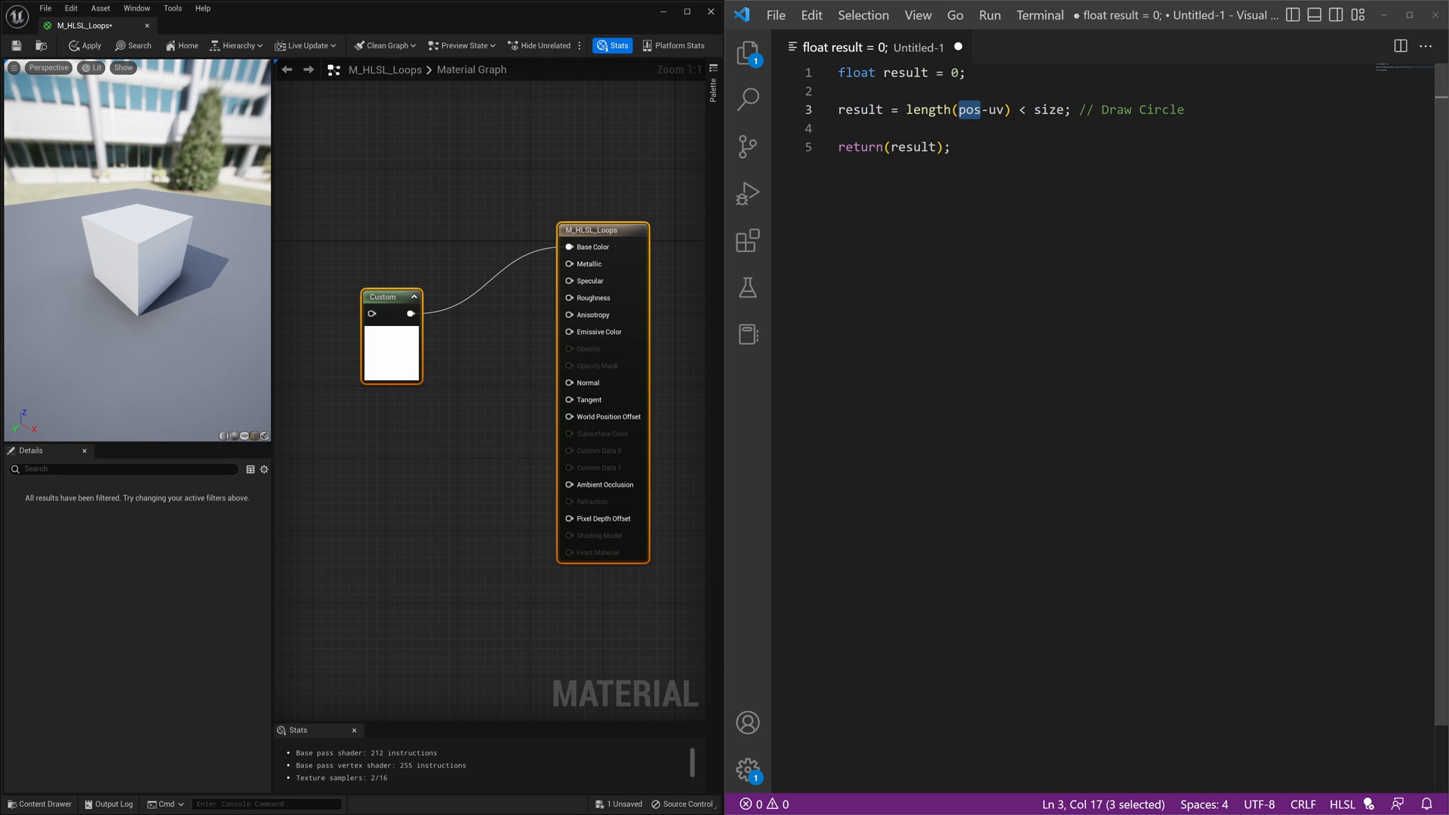
double_click(996, 110)
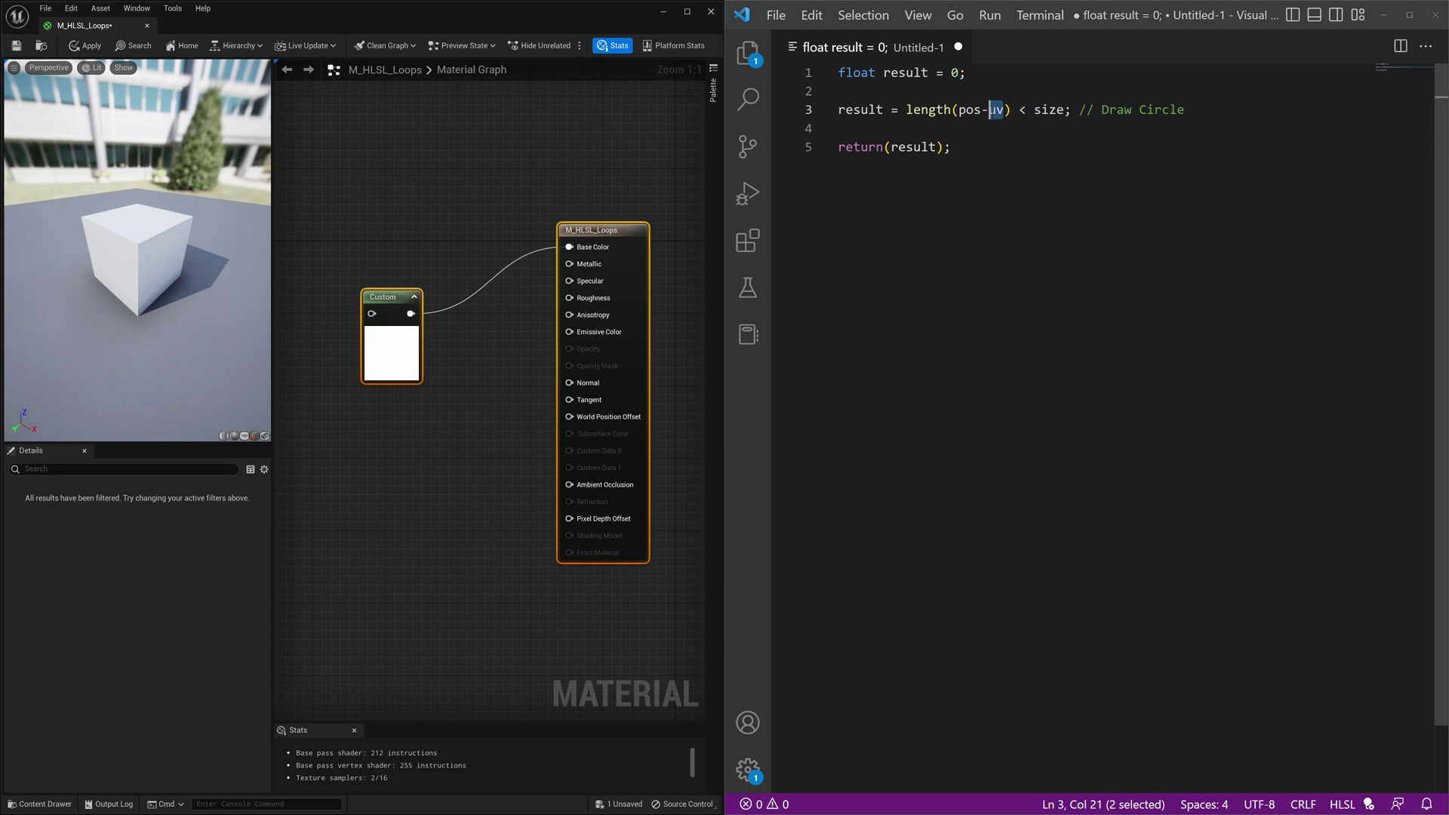
click(988, 148)
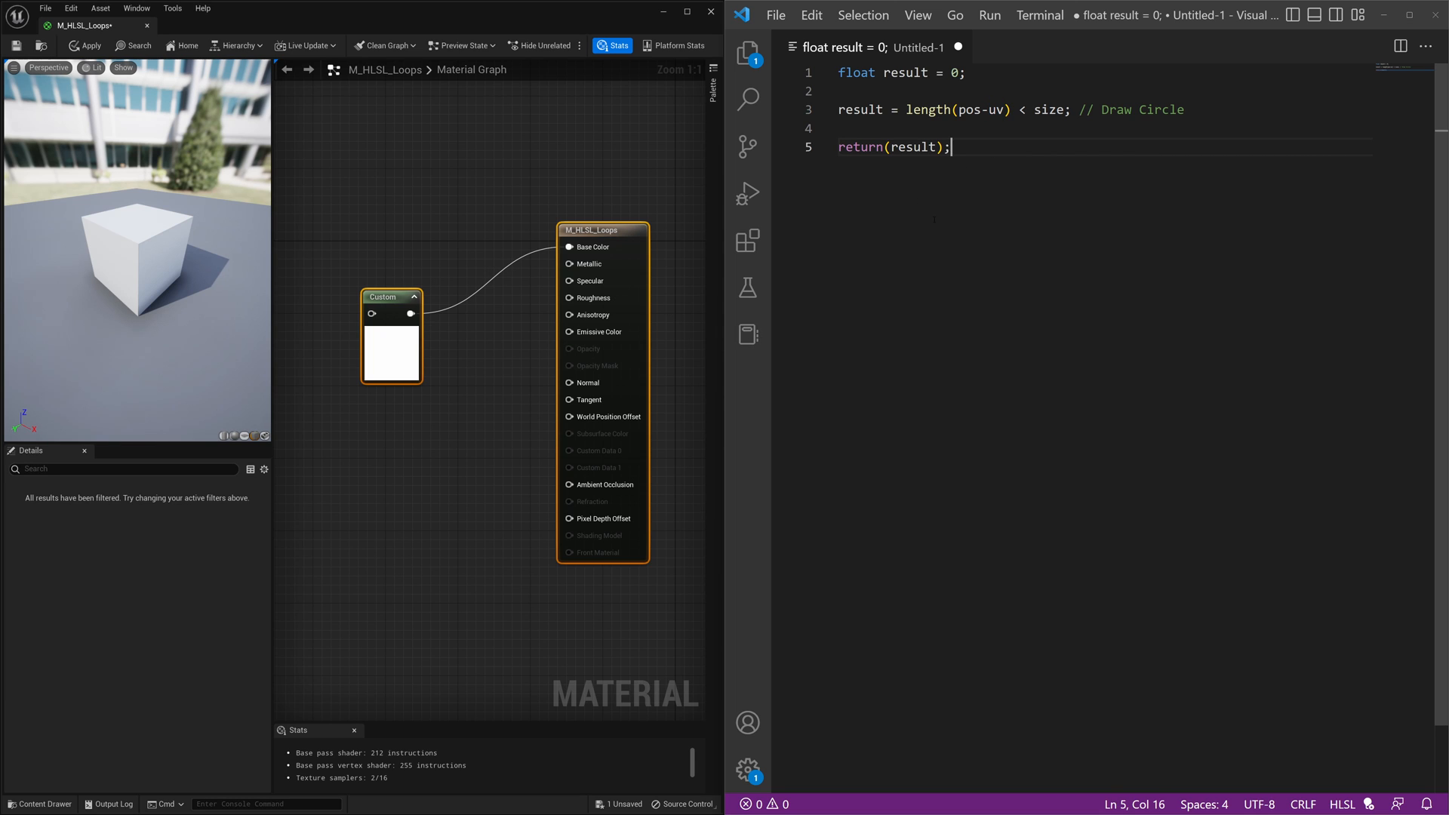
key(ctrl+a)
key(ctrl+c)
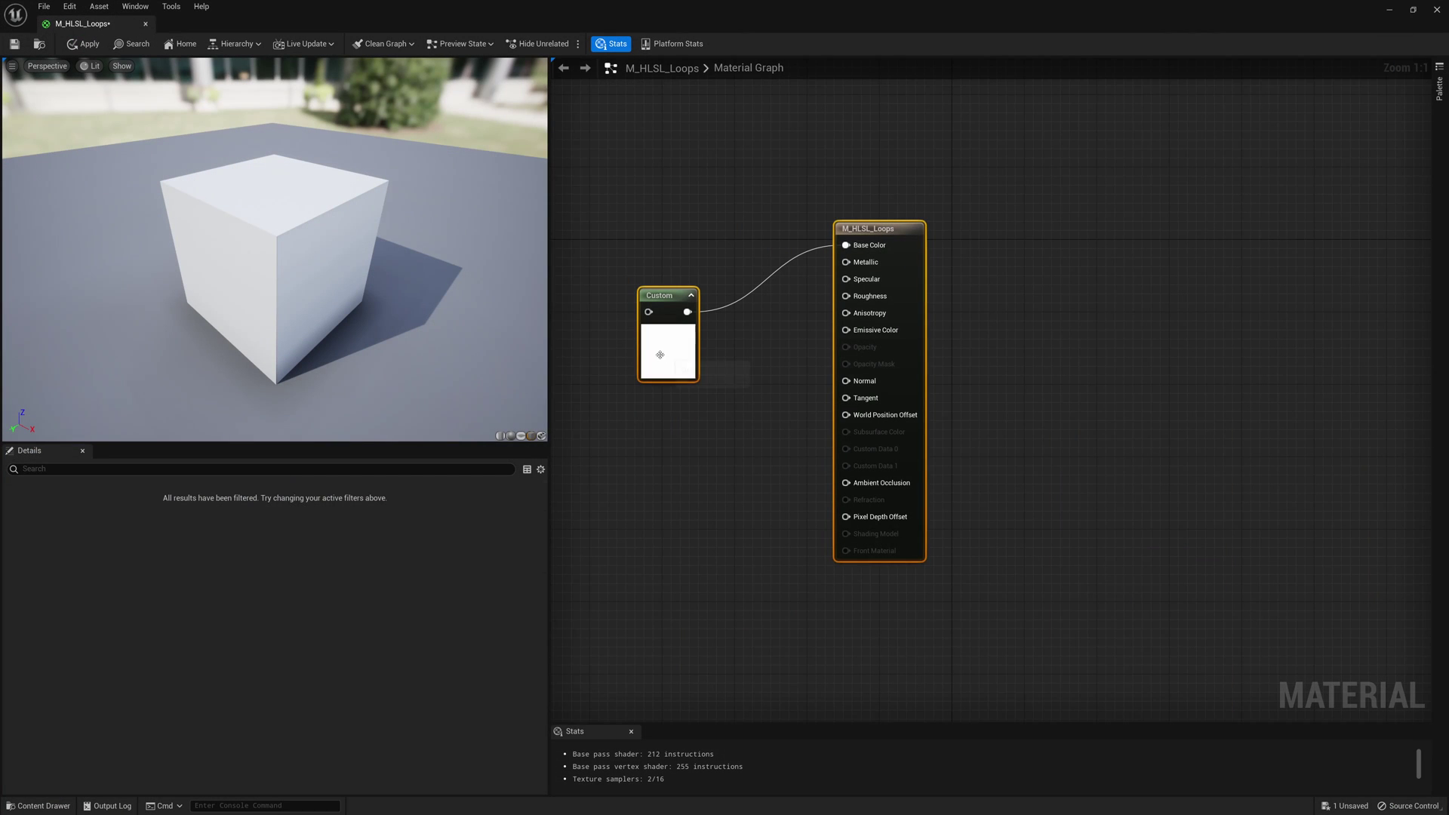
- Paste the circle HLSL into the Custom node's Code field
click(667, 340)
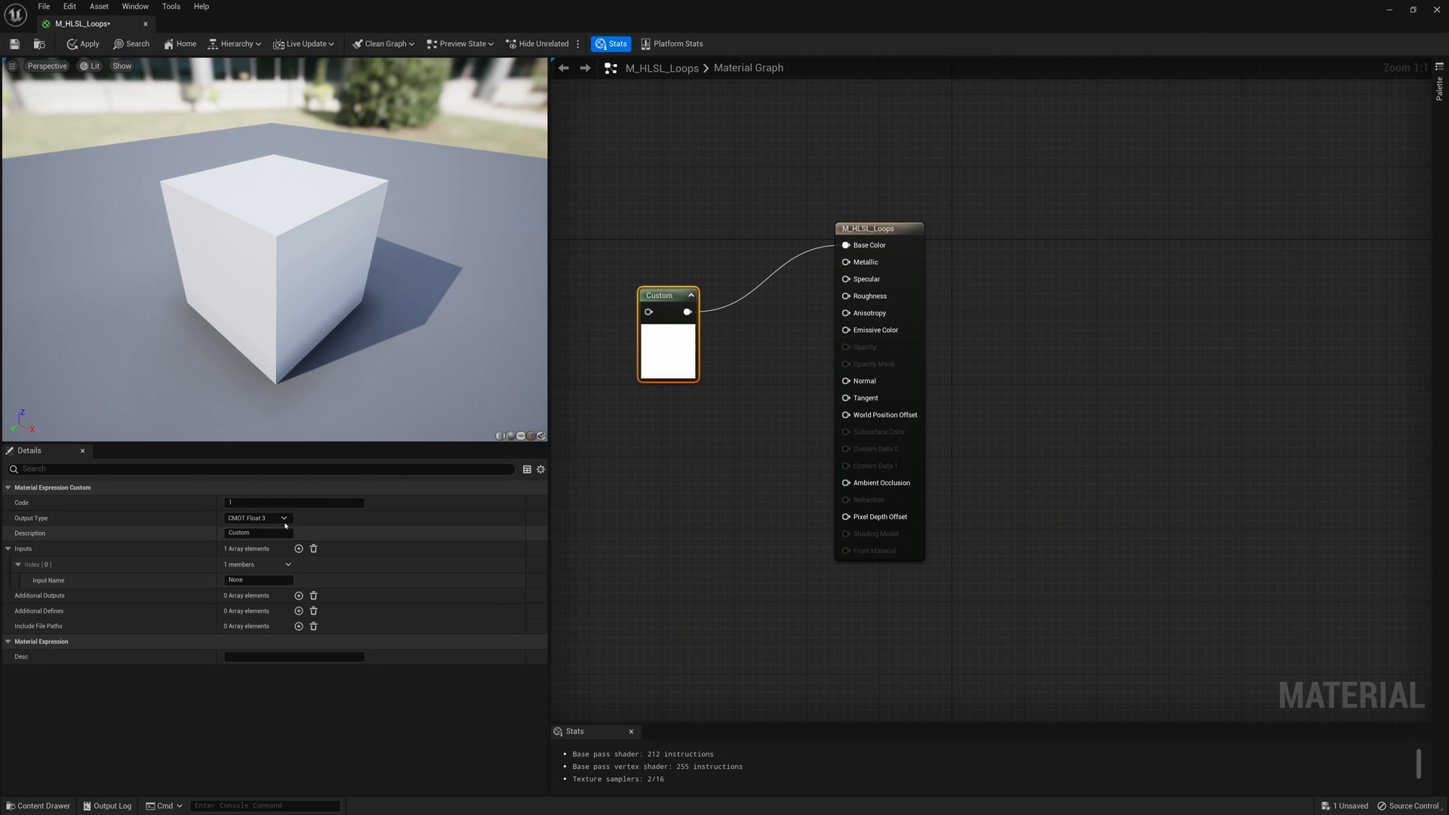
click(294, 504)
key(ctrl+v)
click(676, 461)
right_drag(676, 461, 872, 419)
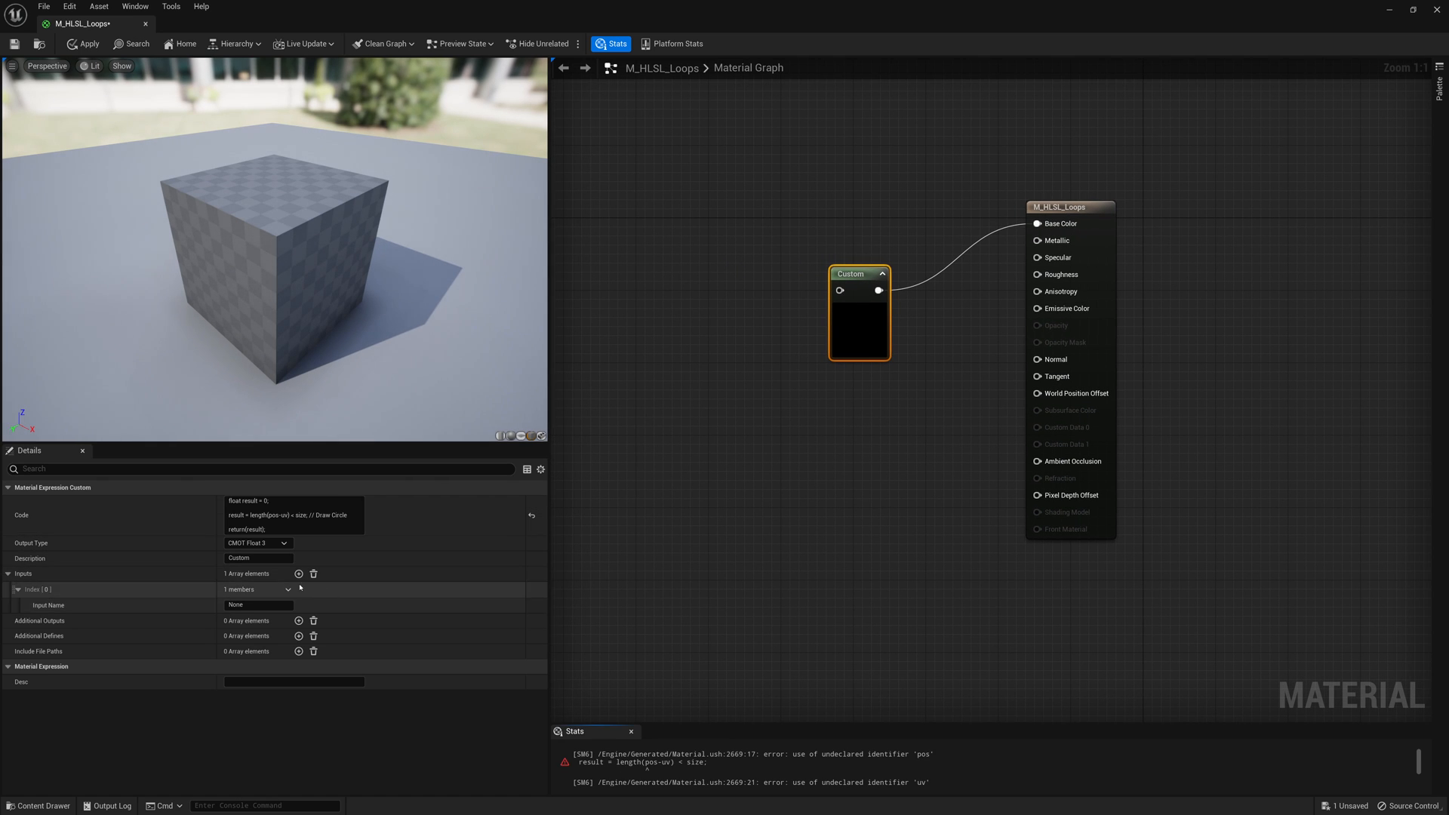
- Give the Custom node three inputs named uv, pos and size
click(254, 605)
text(uv)
key(Return)
click(299, 575)
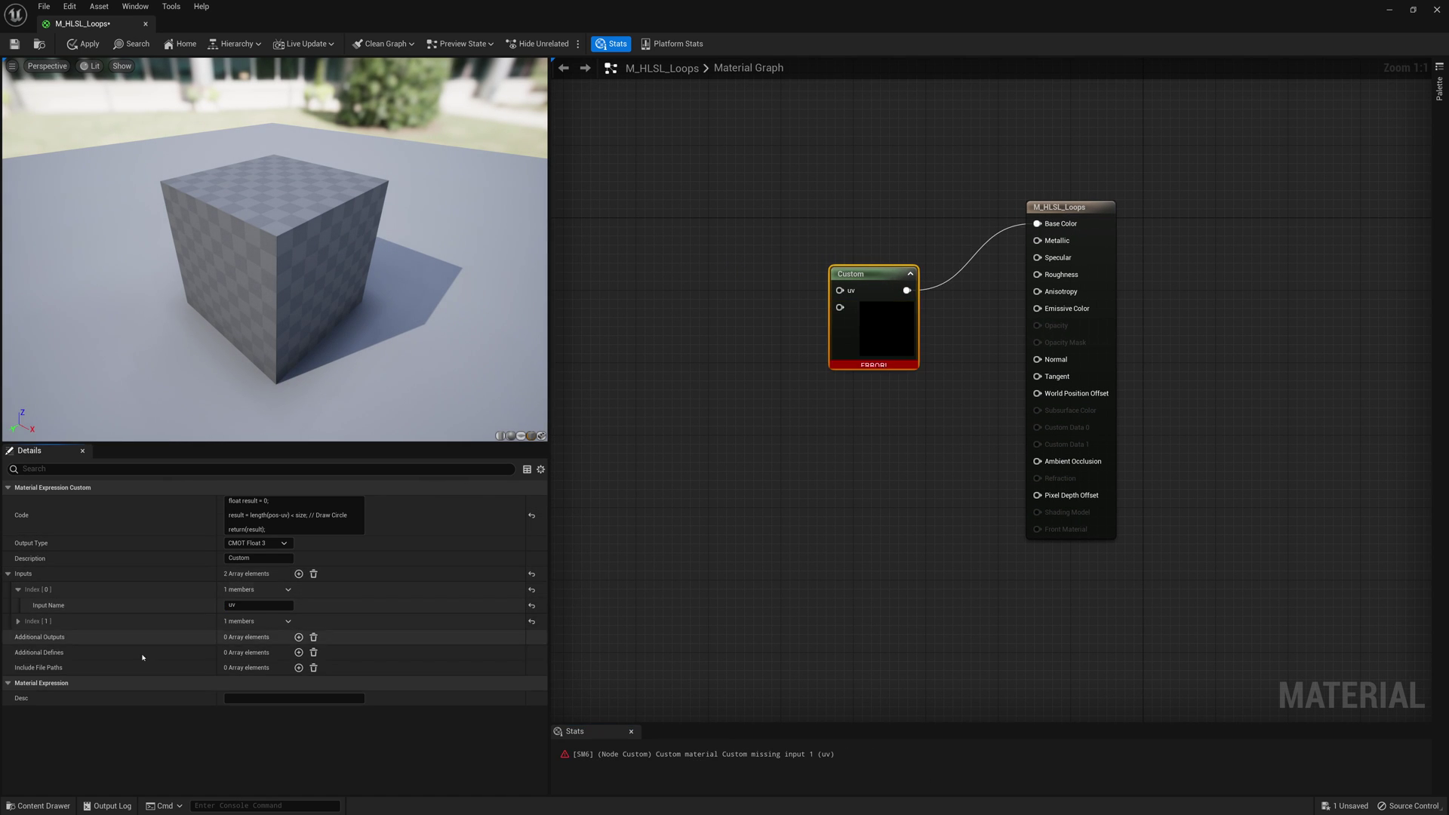
click(17, 620)
click(254, 636)
text(pos)
key(Return)
click(299, 574)
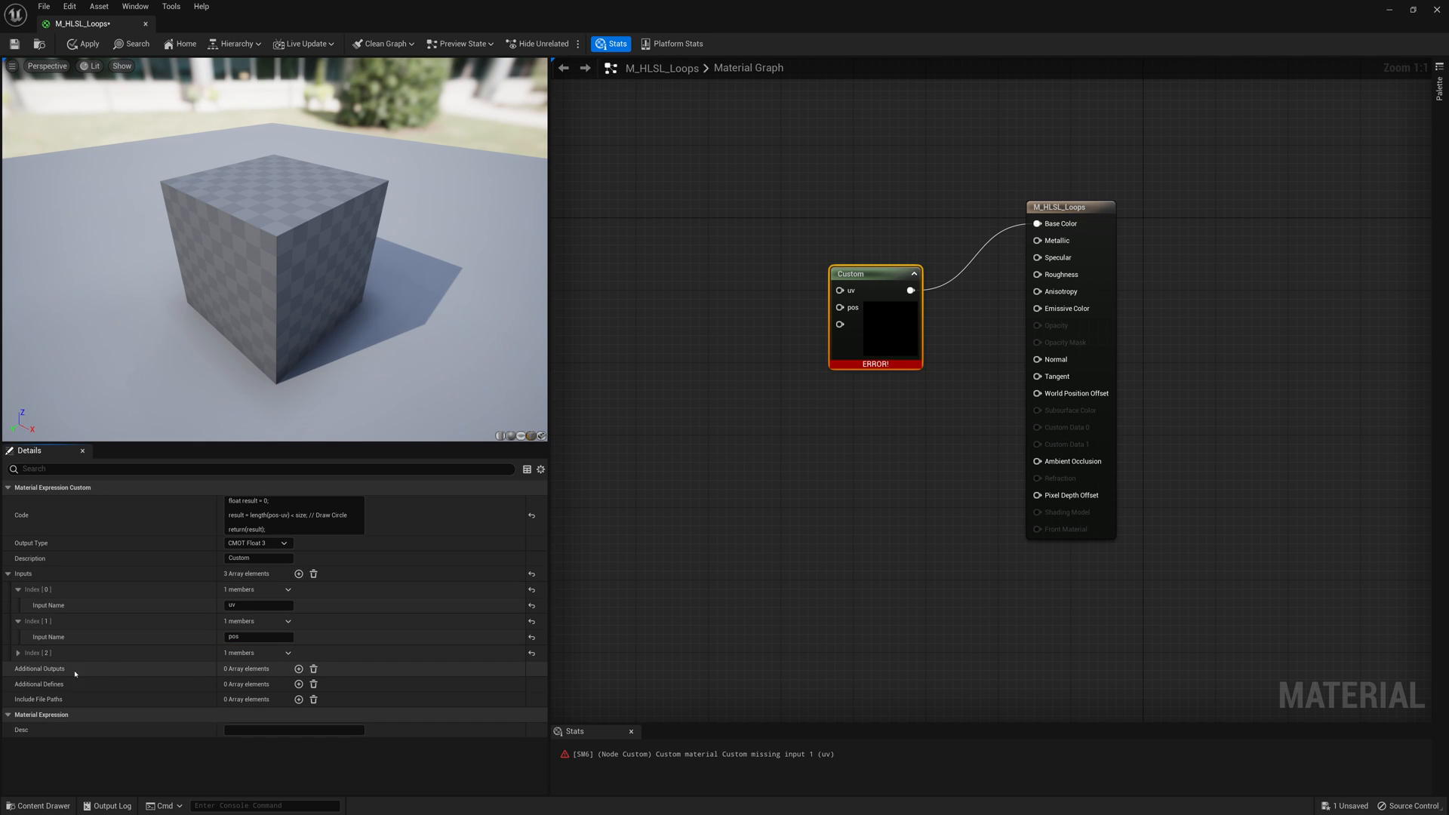
click(18, 652)
click(255, 668)
text(size)
key(Return)
- Feed the uv input from a TextureCoordinate node
drag(841, 290, 747, 220)
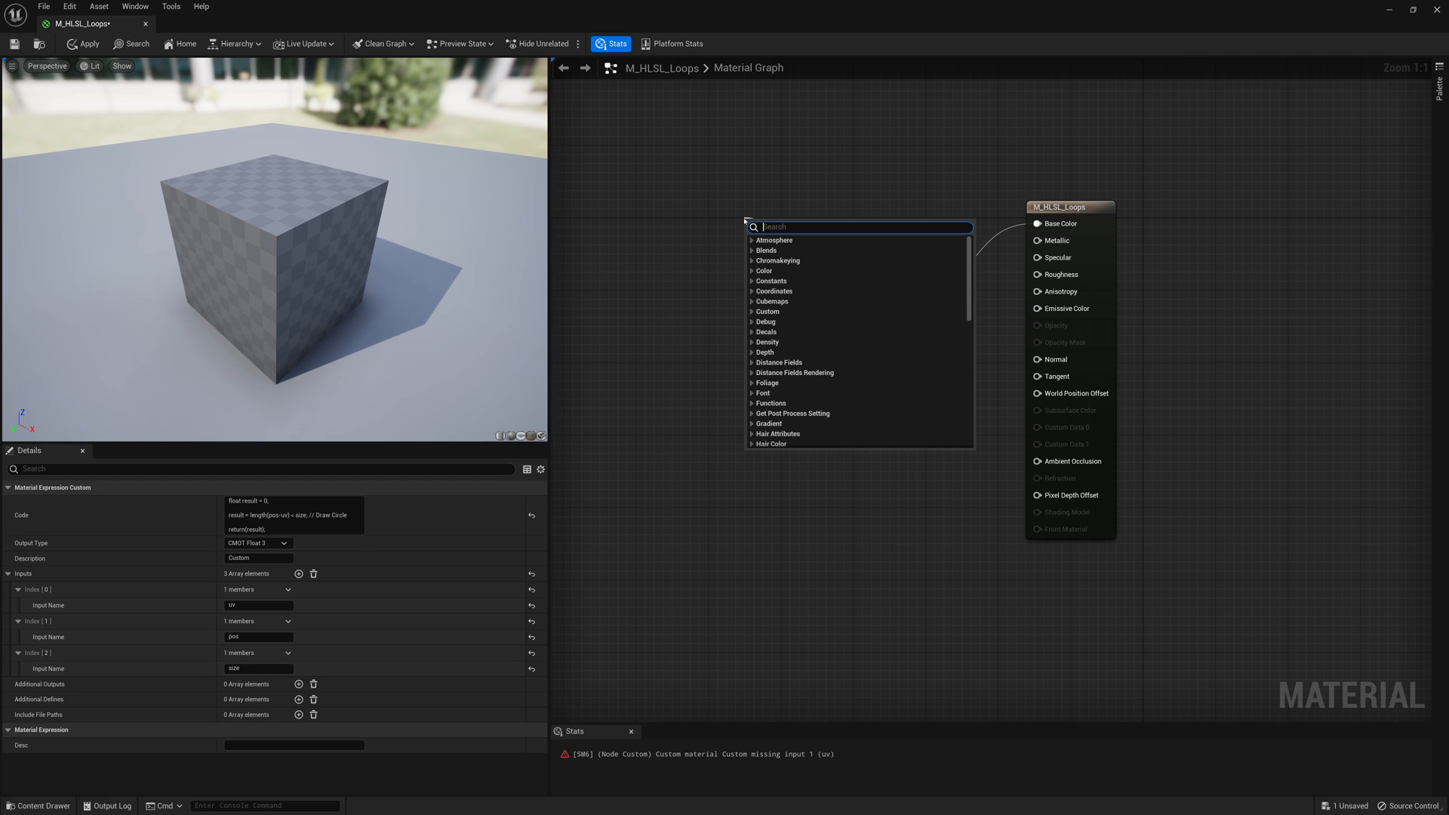
text(texco)
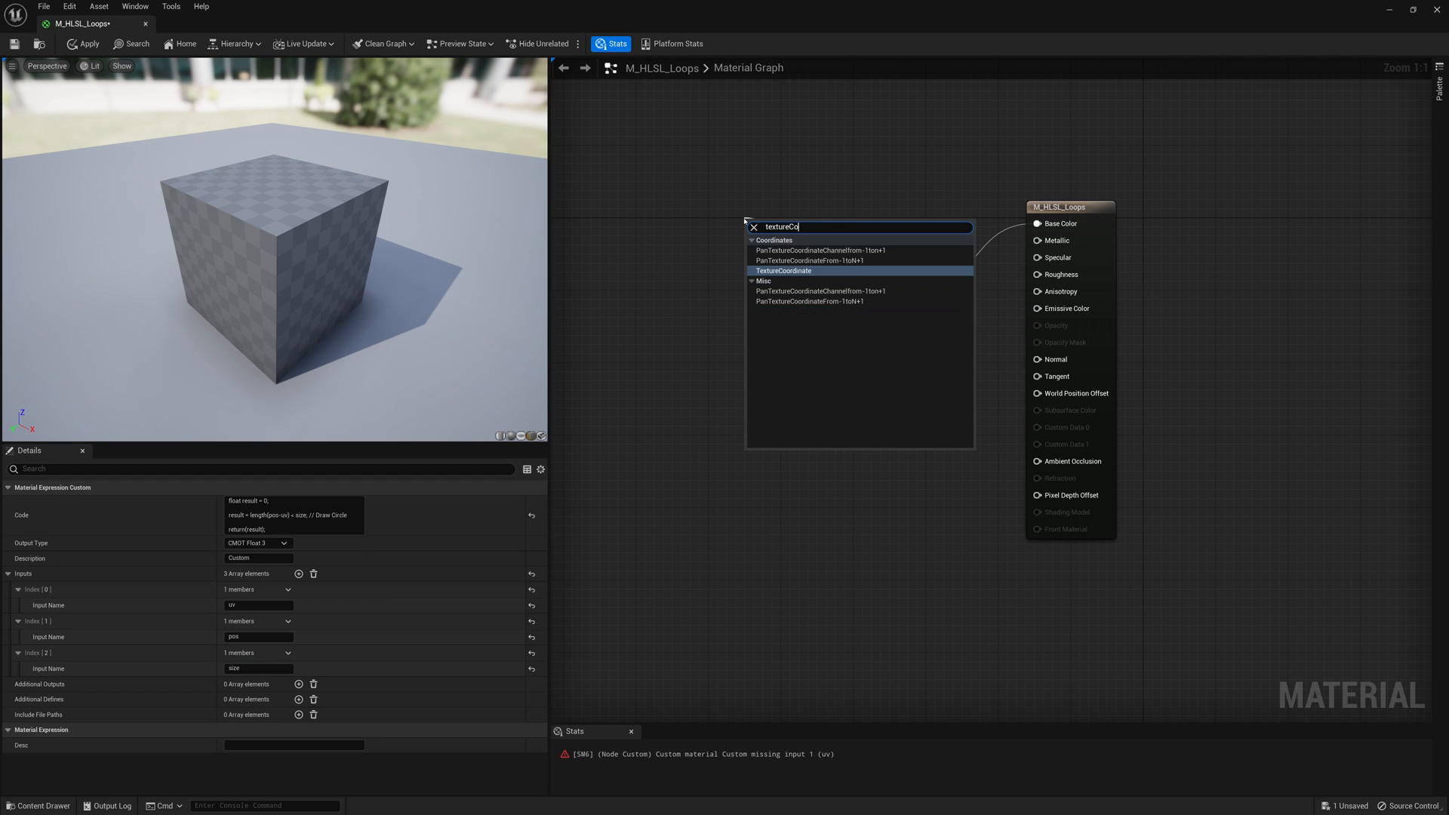
key(Return)
drag(781, 223, 657, 250)
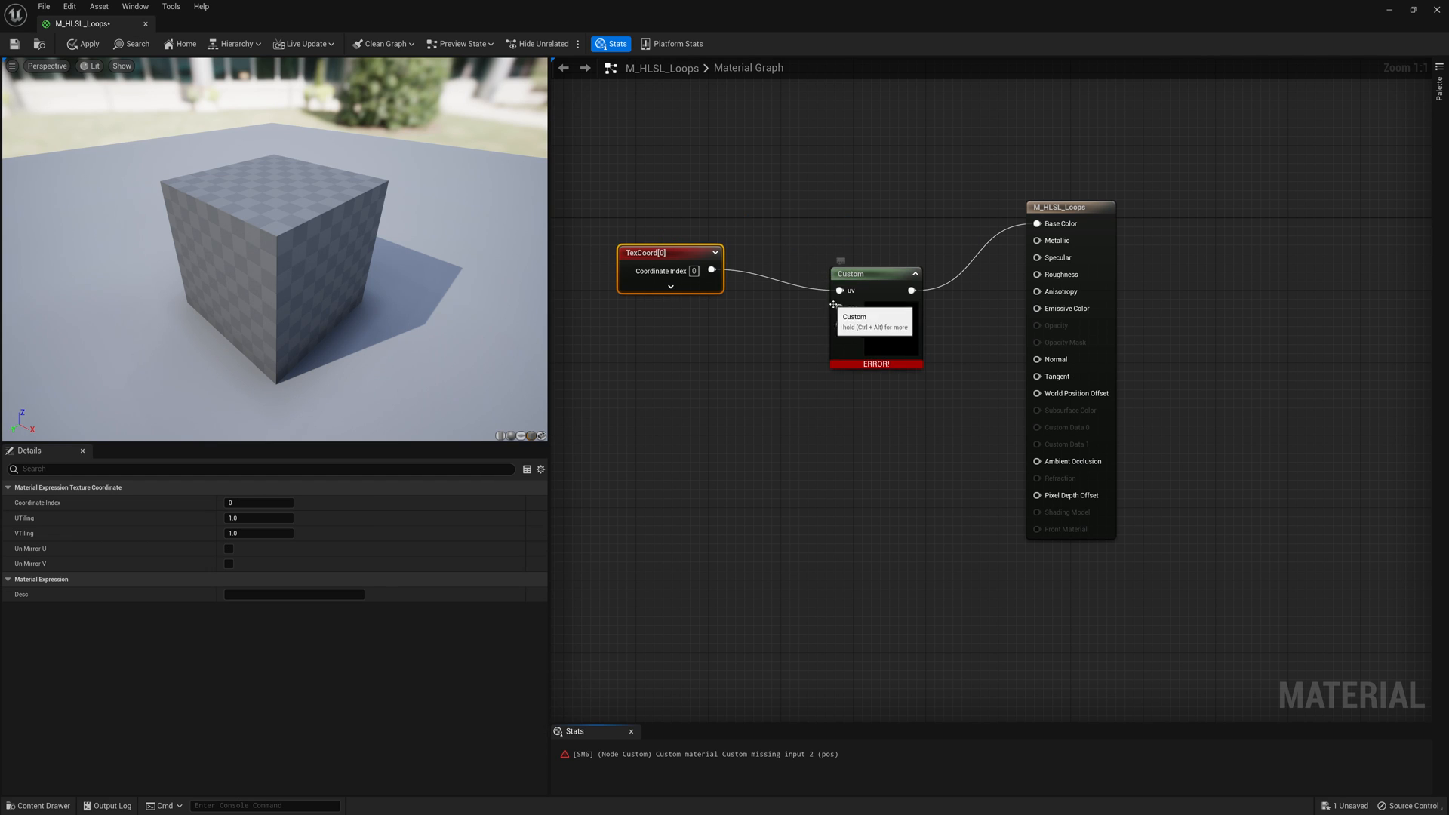
- Feed pos from a Constant2Vector set to 0.5, 0.5
drag(840, 306, 770, 338)
text(const)
key(Return)
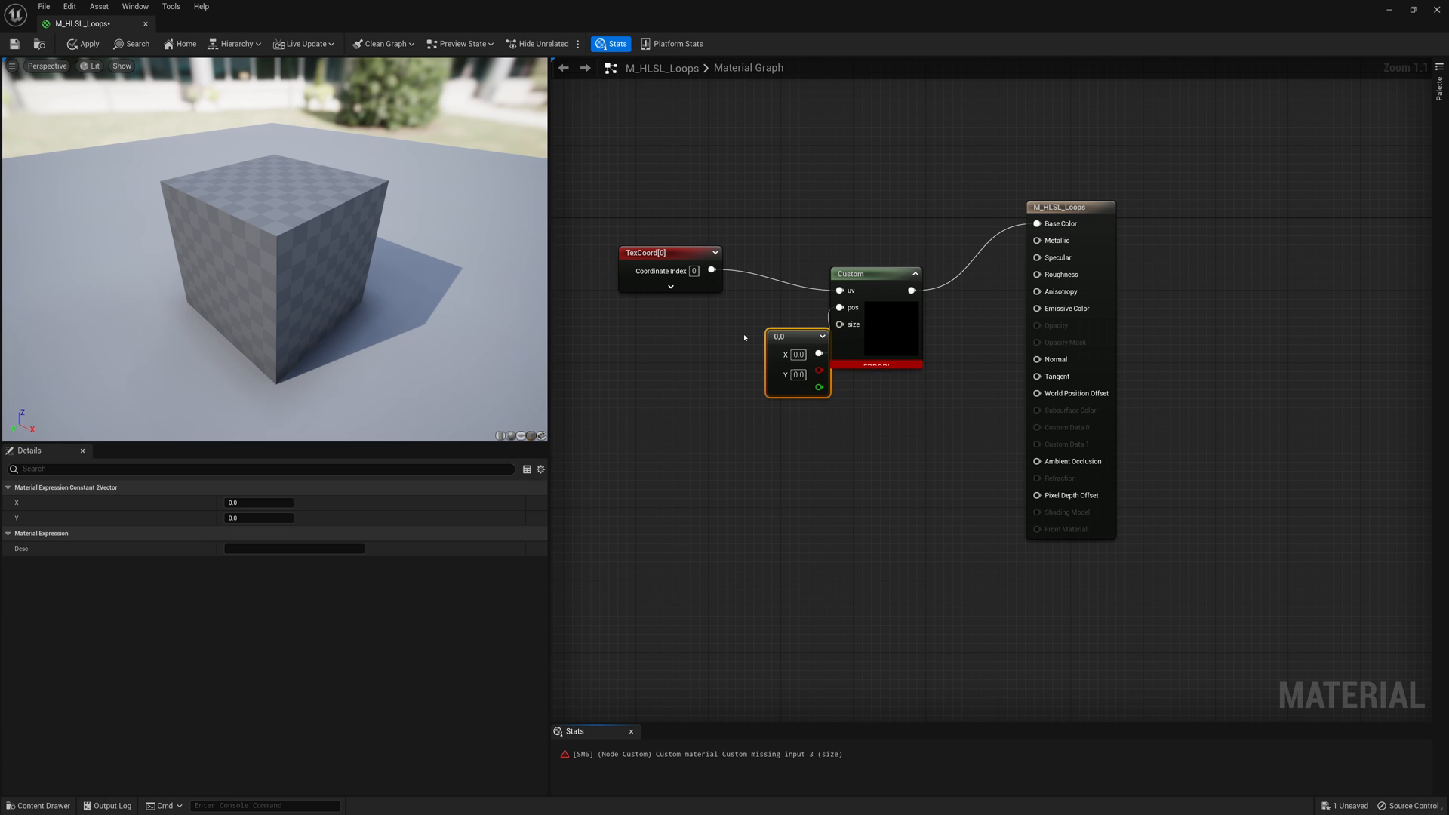
click(679, 244)
drag(680, 244, 734, 216)
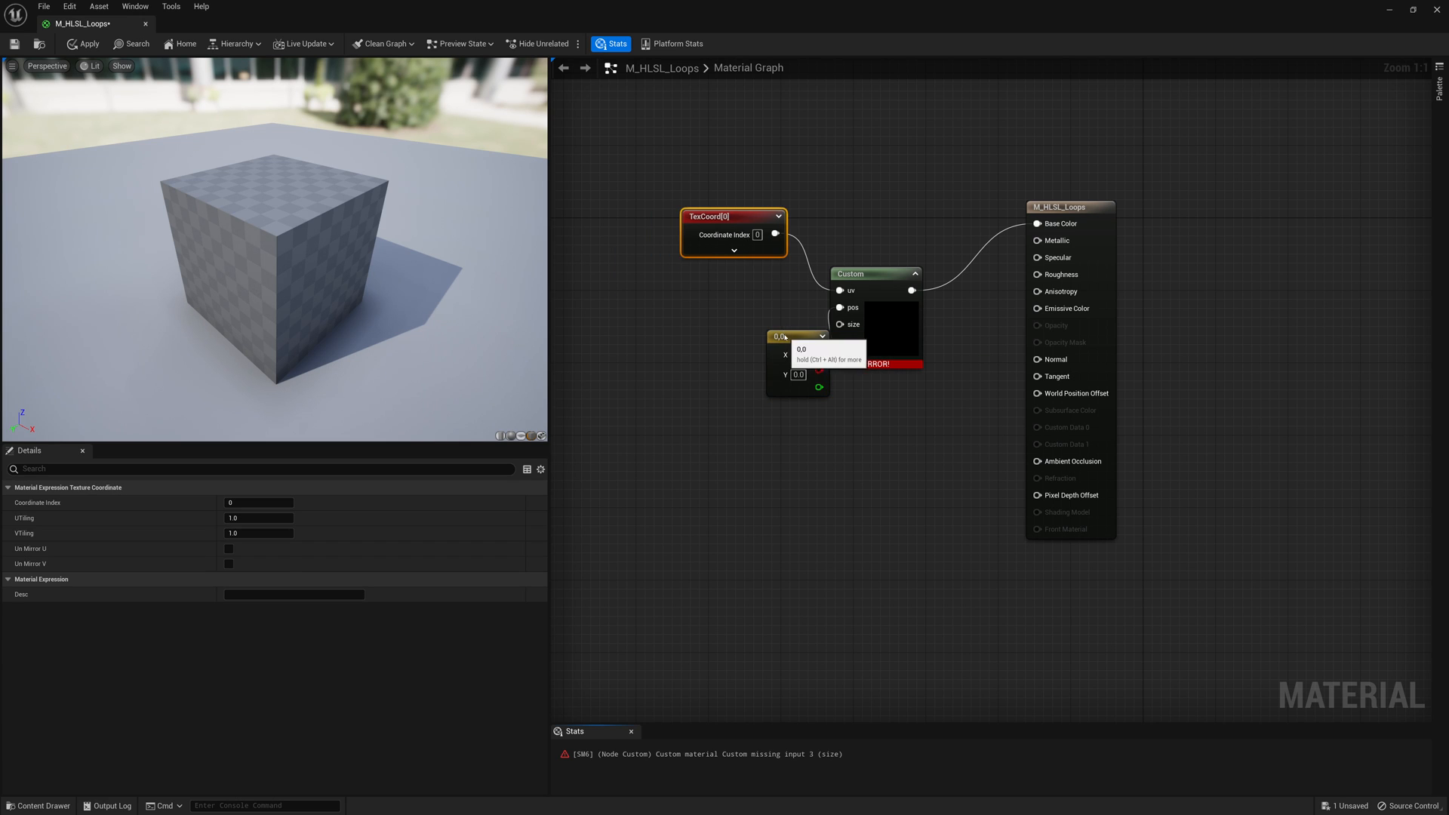
drag(781, 336, 700, 290)
double_click(714, 308)
text(.5)
key(Tab)
text(.5)
key(Return)
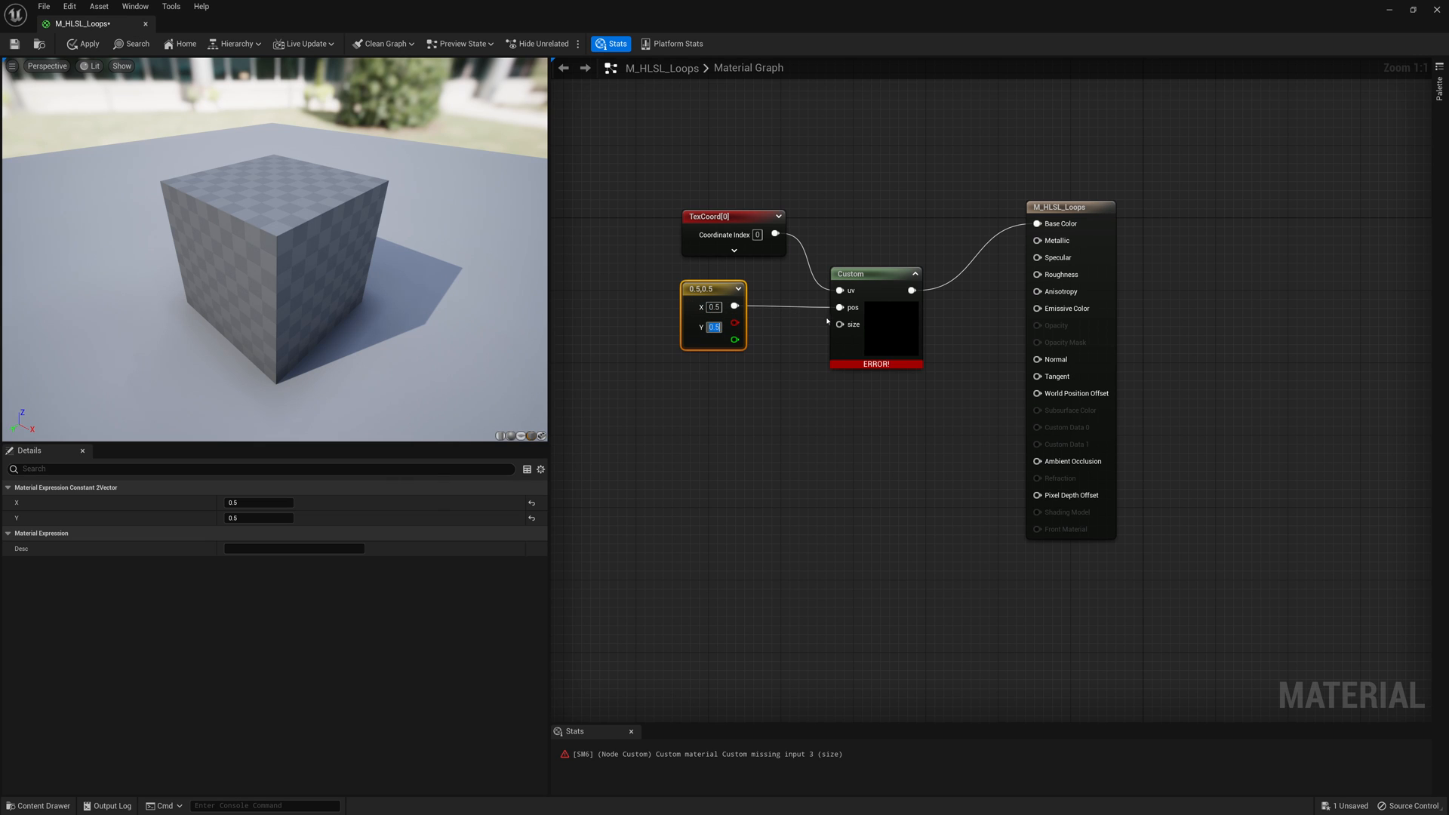
- Feed size from a Constant set to 0.01 and inspect the resulting dots
mouse_move(840, 326)
mouse_down()
mouse_move(726, 405)
mouse_move(702, 390)
mouse_up()
text(constant)
key(Return)
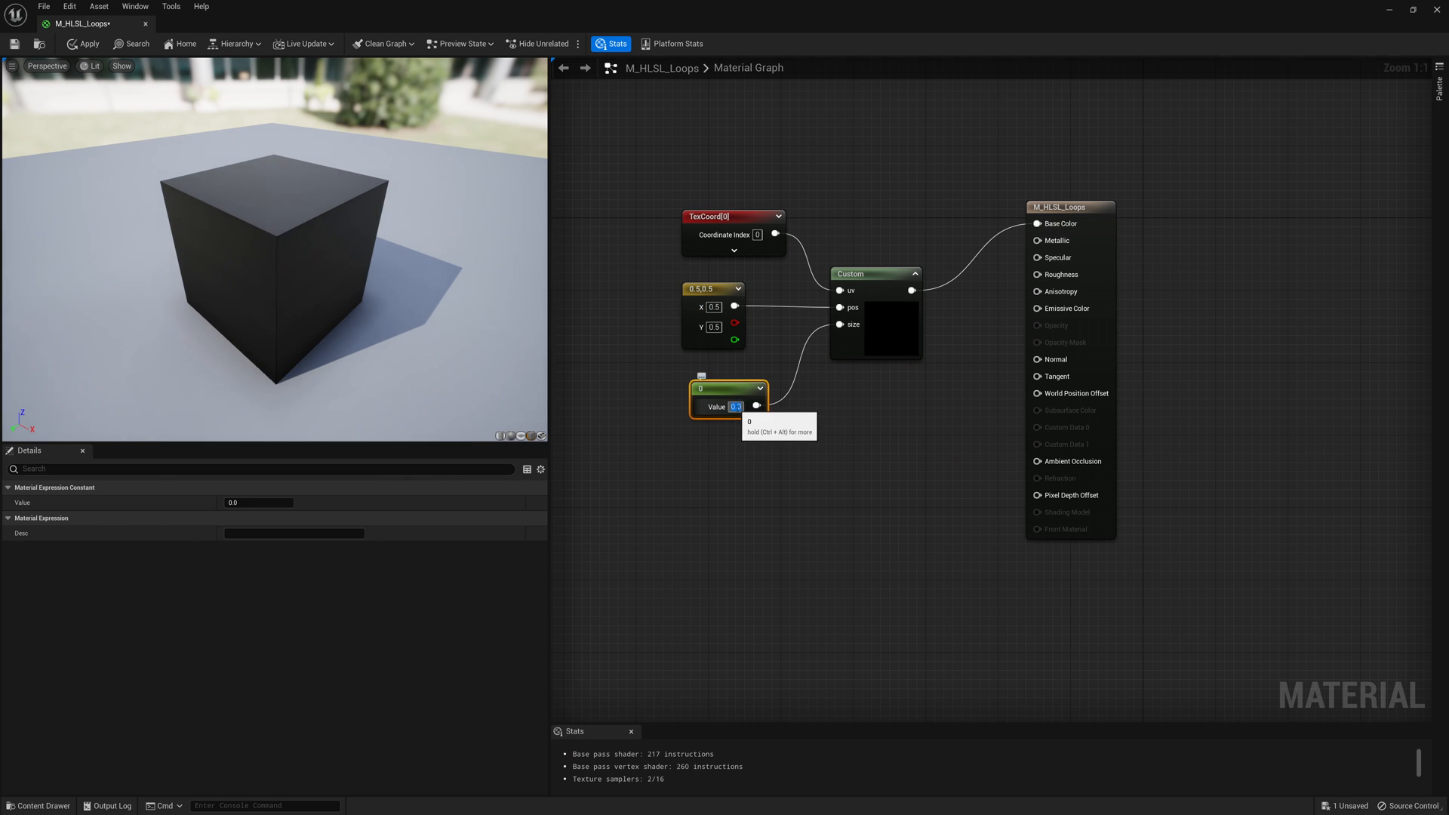
click(733, 406)
text(0.3)
key(Return)
mouse_move(272, 226)
mouse_down()
mouse_move(340, 249)
mouse_move(340, 294)
mouse_up()
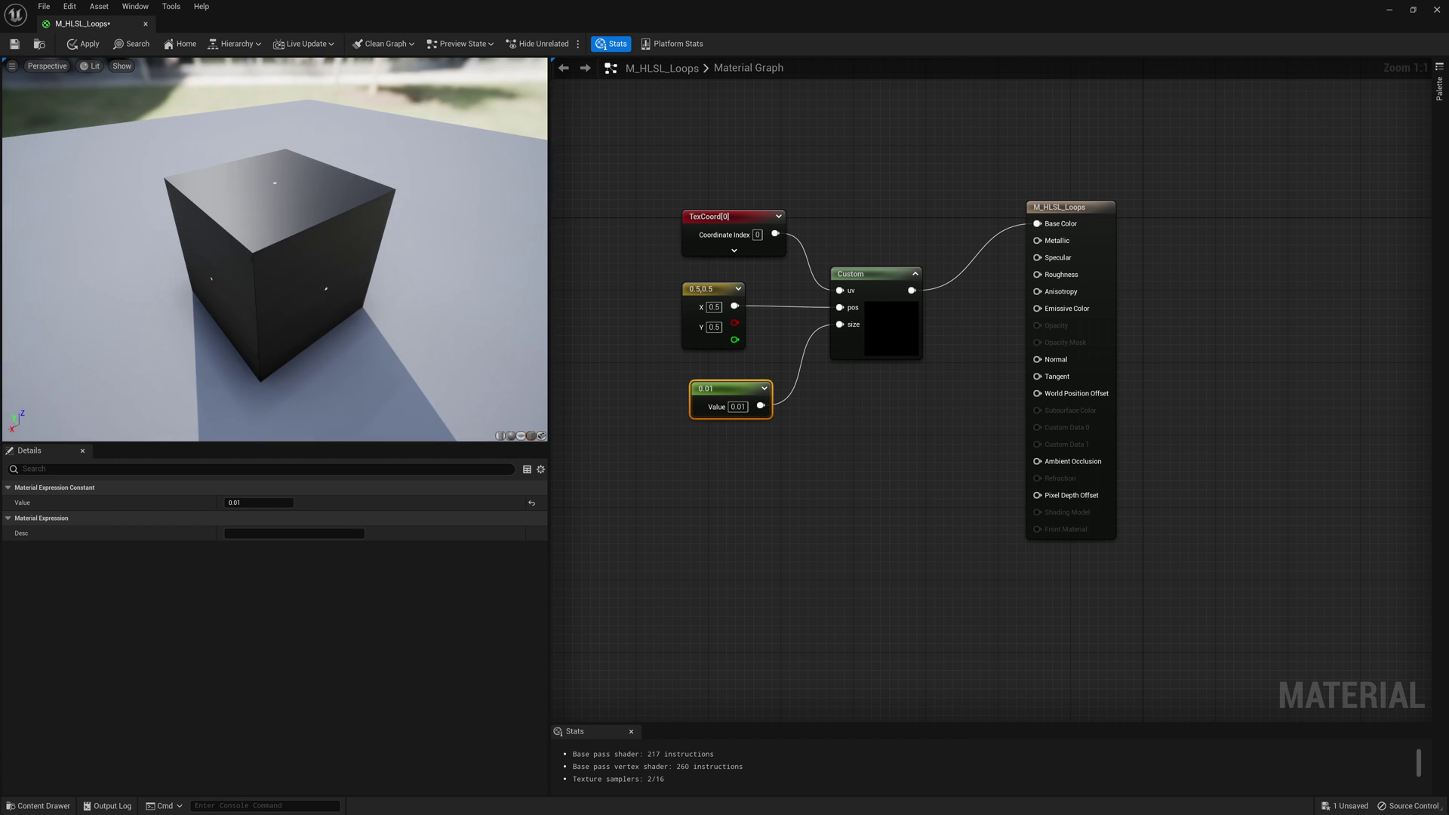
- Preview on a flat plane and test the dot at X 0.2, Y 0.8
click(521, 436)
drag(272, 227, 265, 271)
scroll(259, 264, up, 3)
double_click(713, 306)
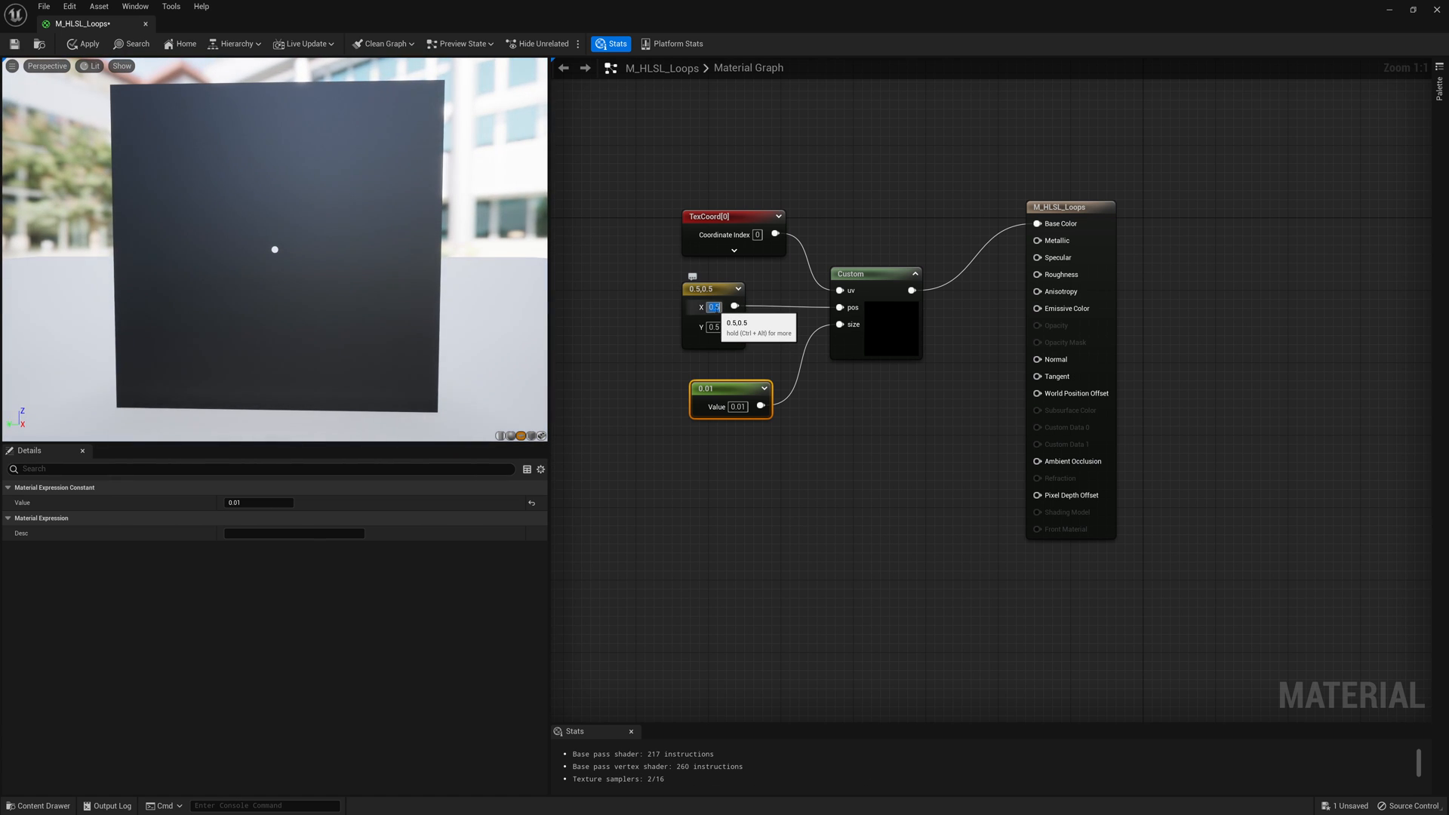
text(0.2)
key(Return)
double_click(713, 328)
text(0.8)
key(Return)
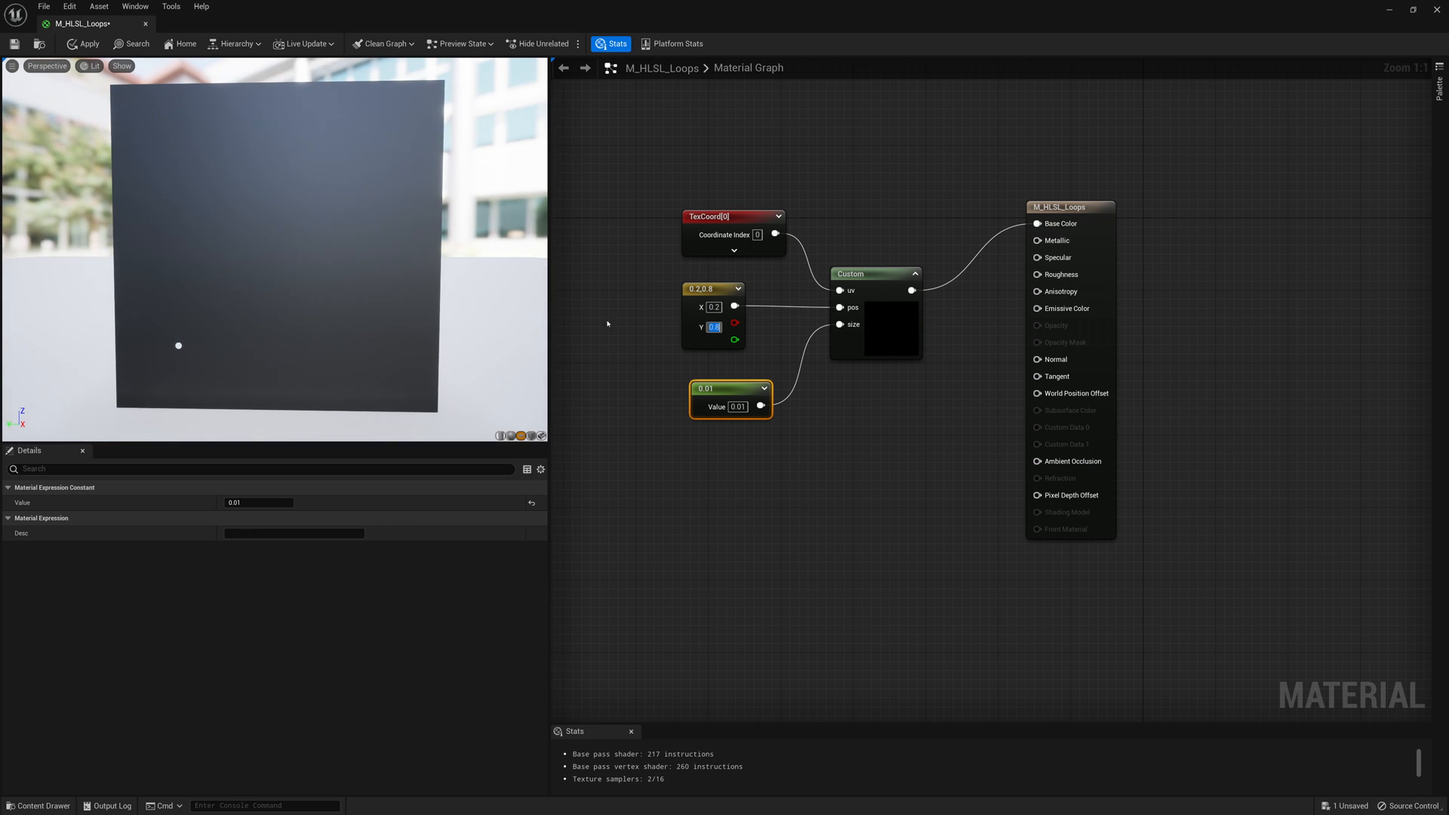
text(0.5)
- Return the dot position to 0.5, 0.5 so it sits at the centre
key(Return)
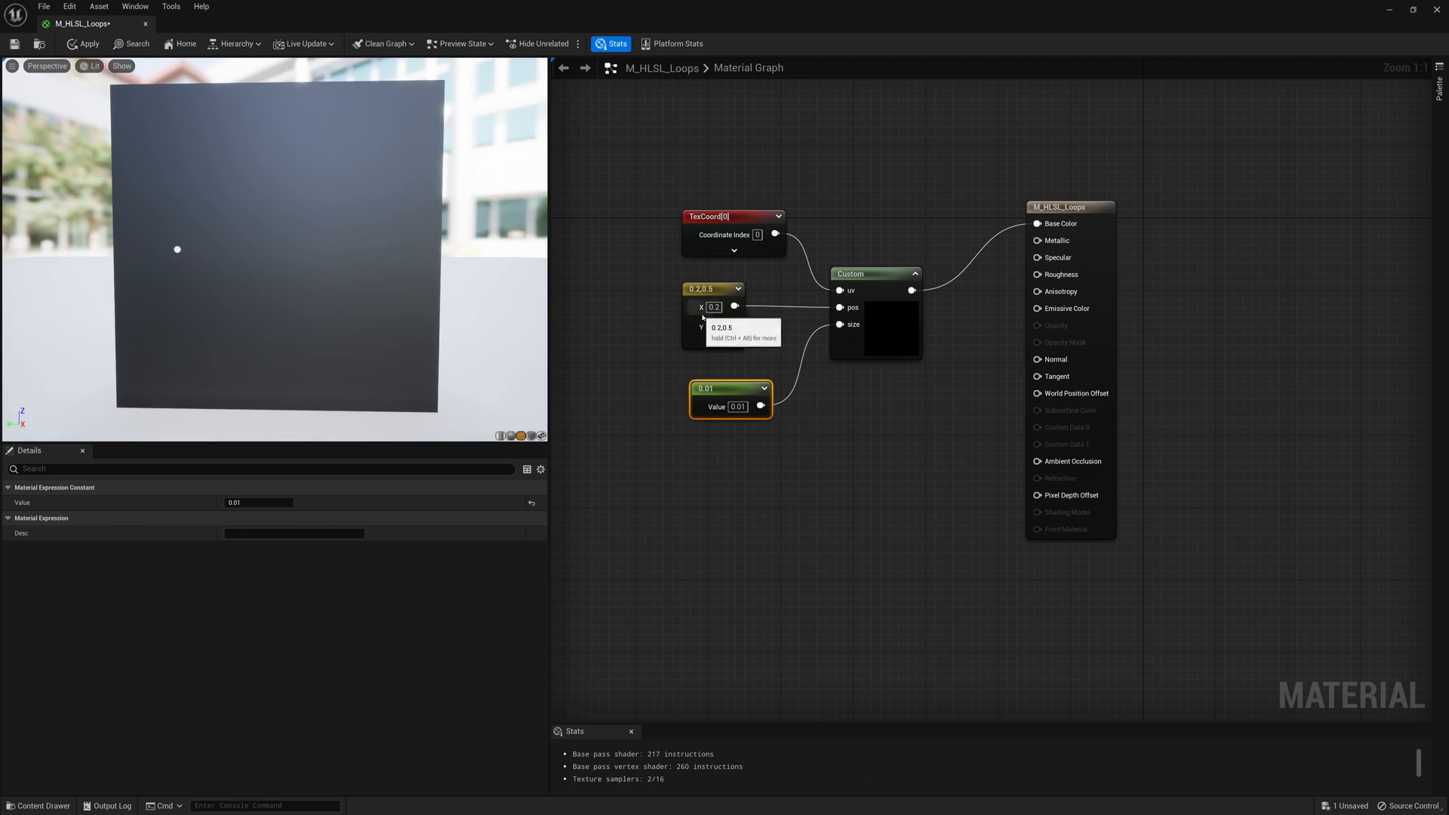
double_click(713, 306)
text(0.5)
key(Return)
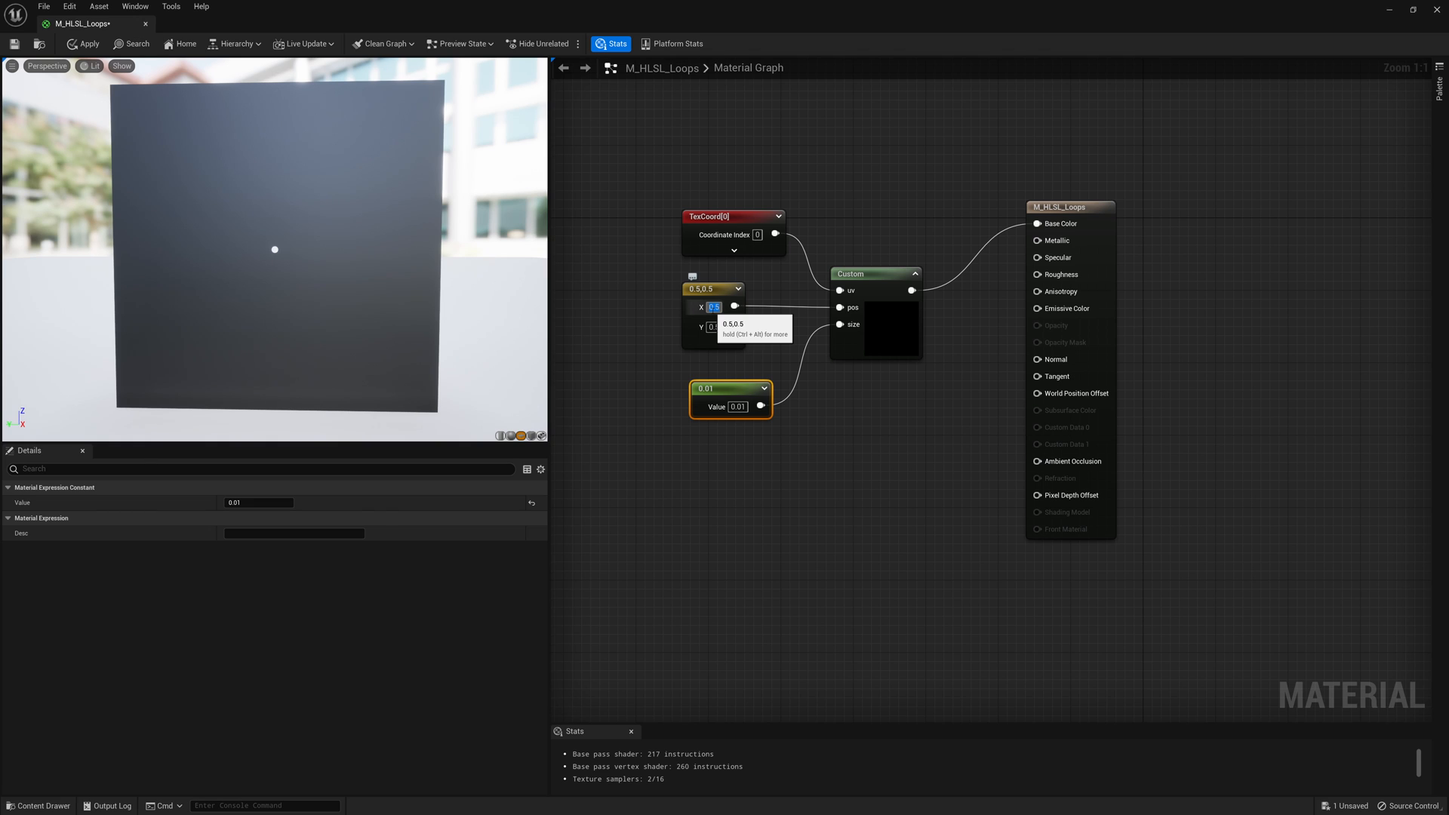
- Remove all elements from the Custom node's Inputs array
click(889, 334)
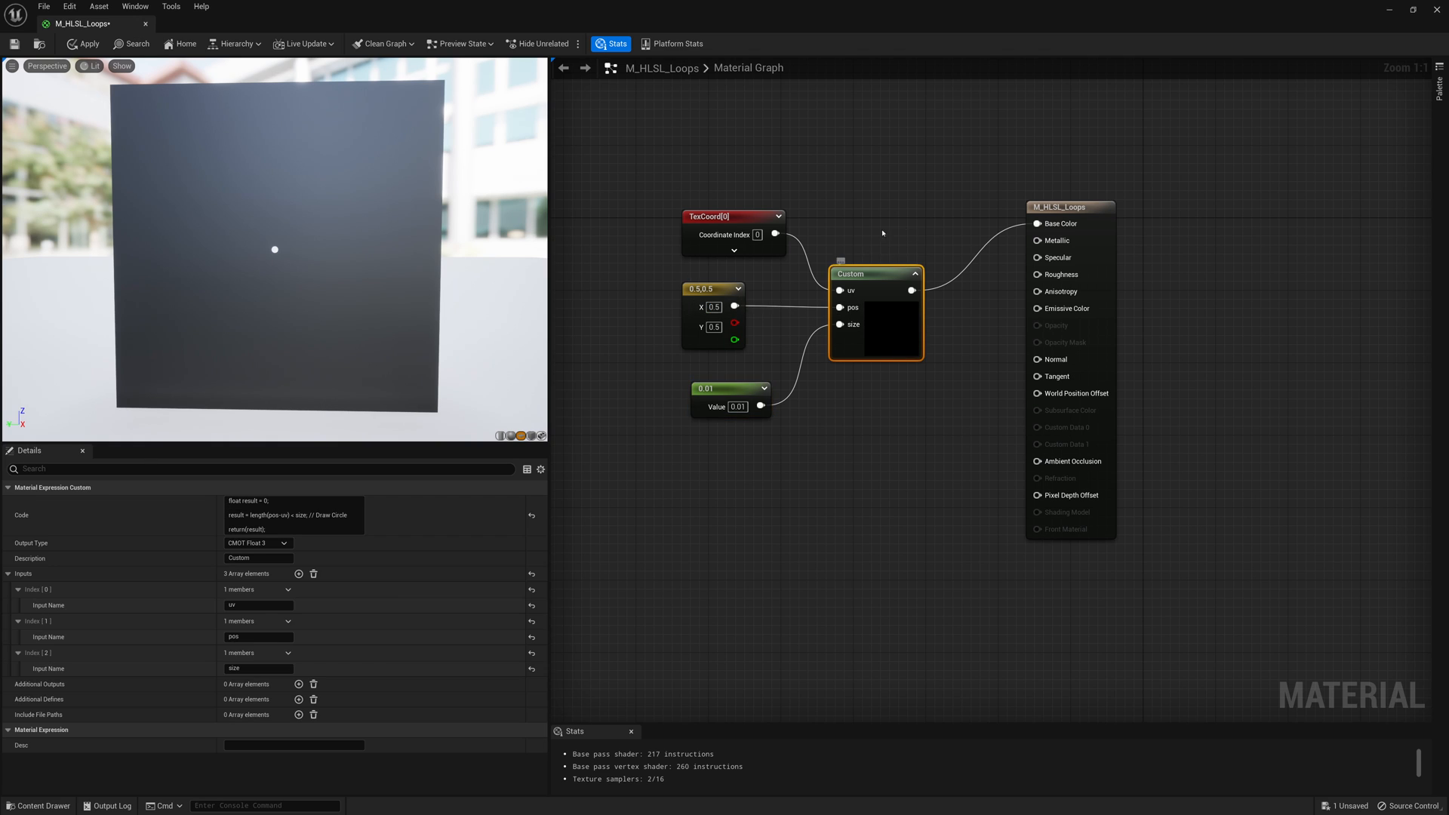
click(315, 574)
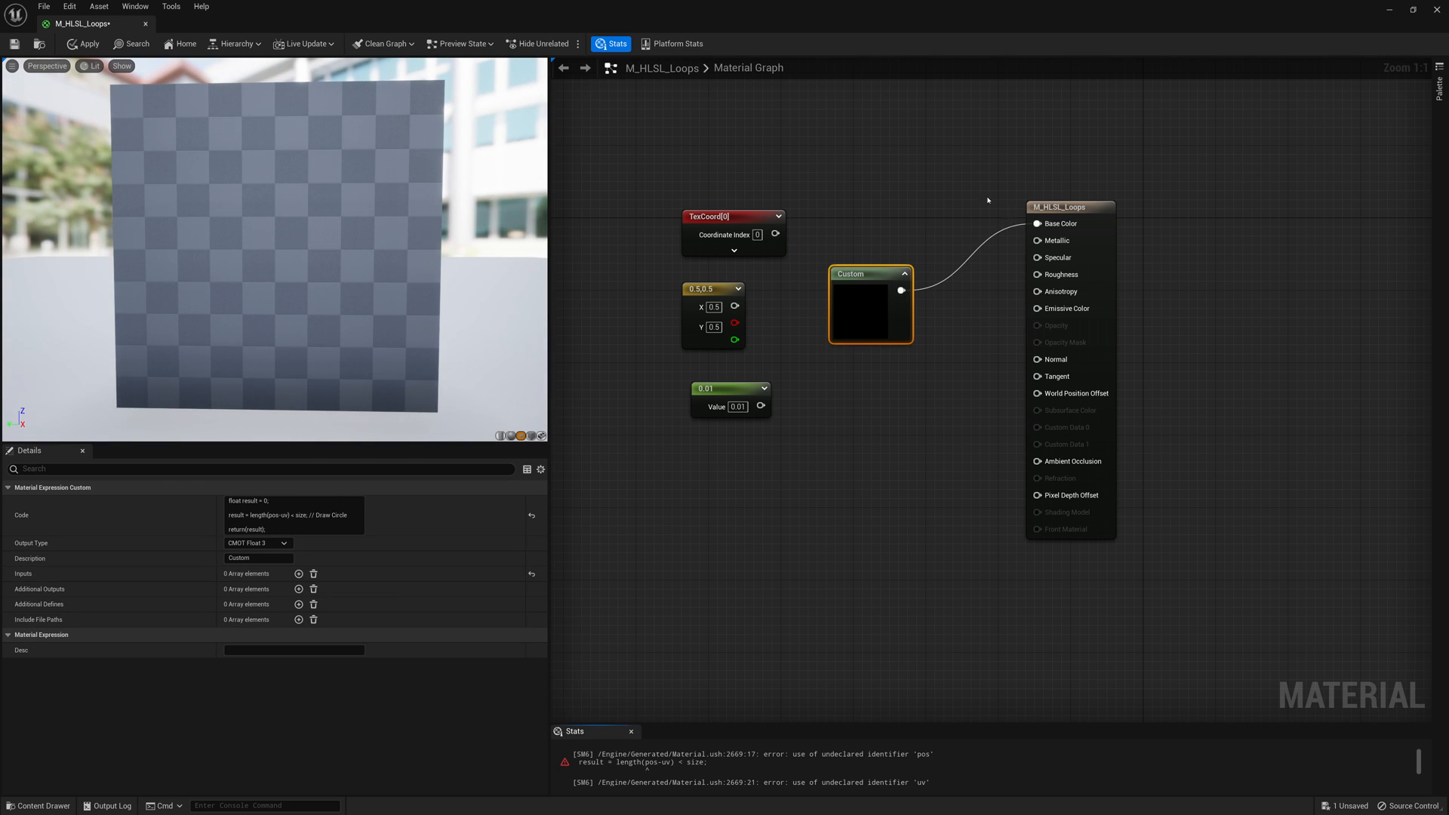
- With VS Code beside Unreal, add a 'for (int i = 0; i < 100; i++)' loop with braces
right_drag(985, 199, 888, 216)
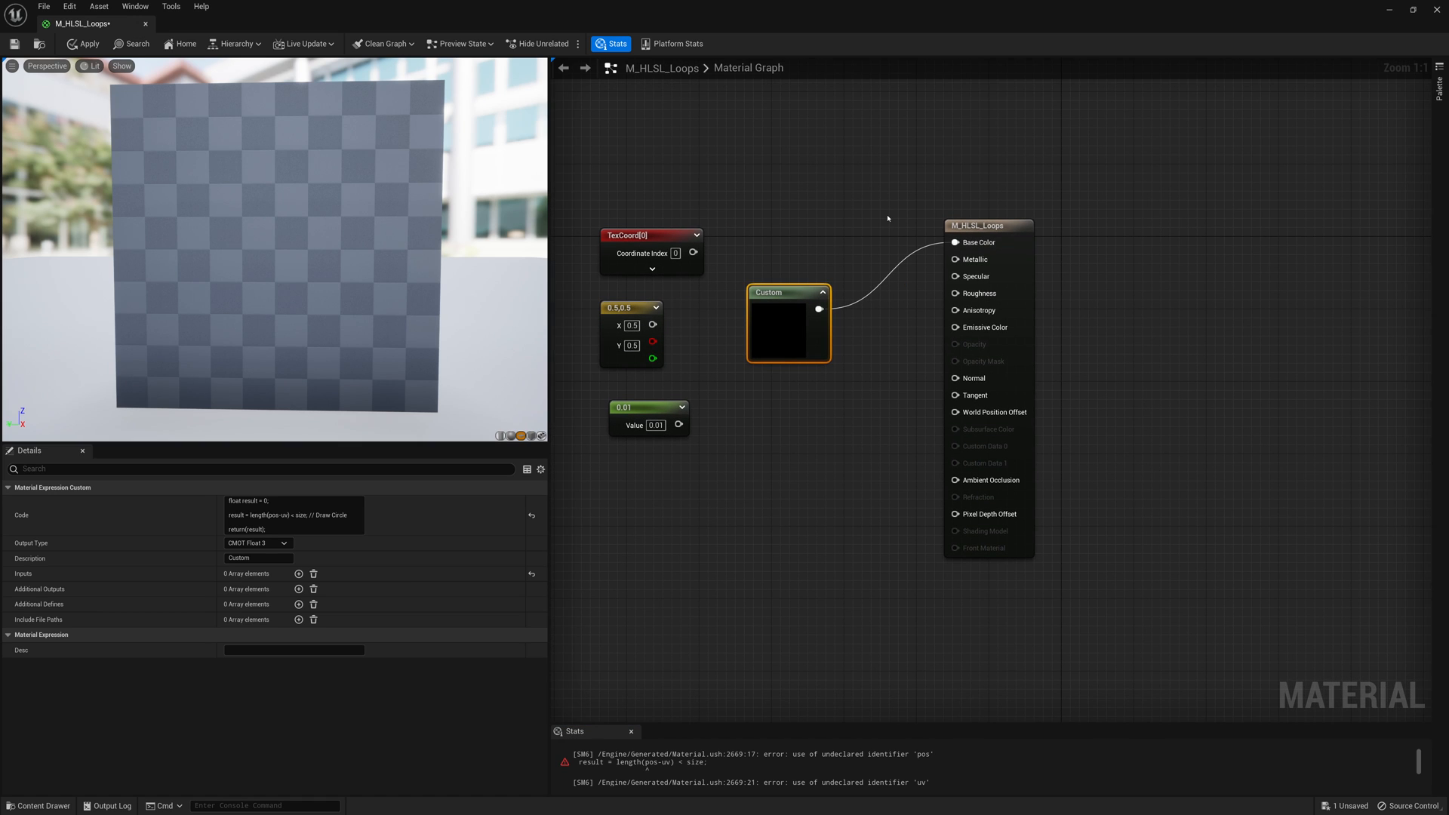
key(alt+Tab)
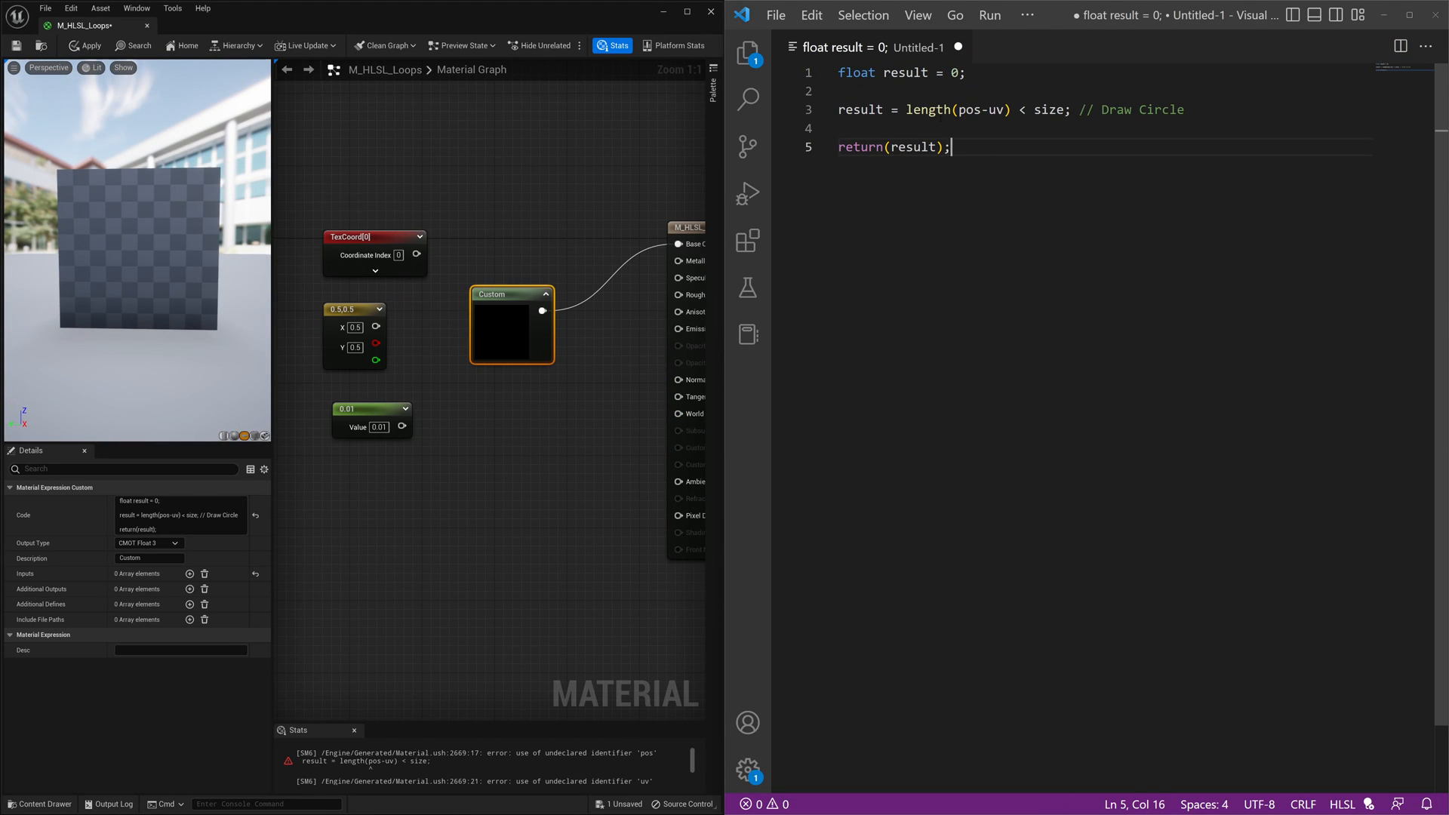
key(Up)
key(Up)
key(Up)
key(Return)
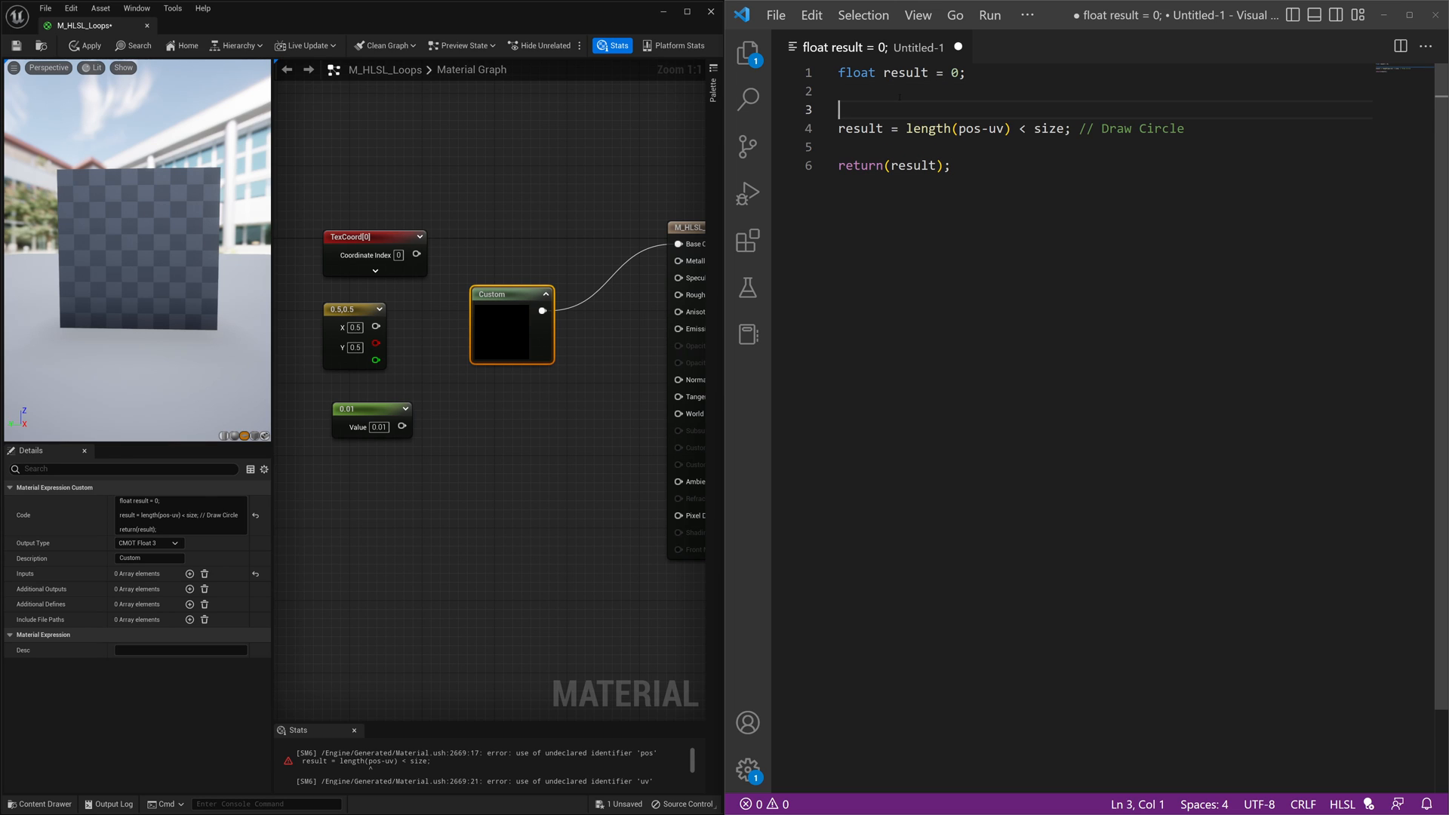
text(for )
text(()
text(int )
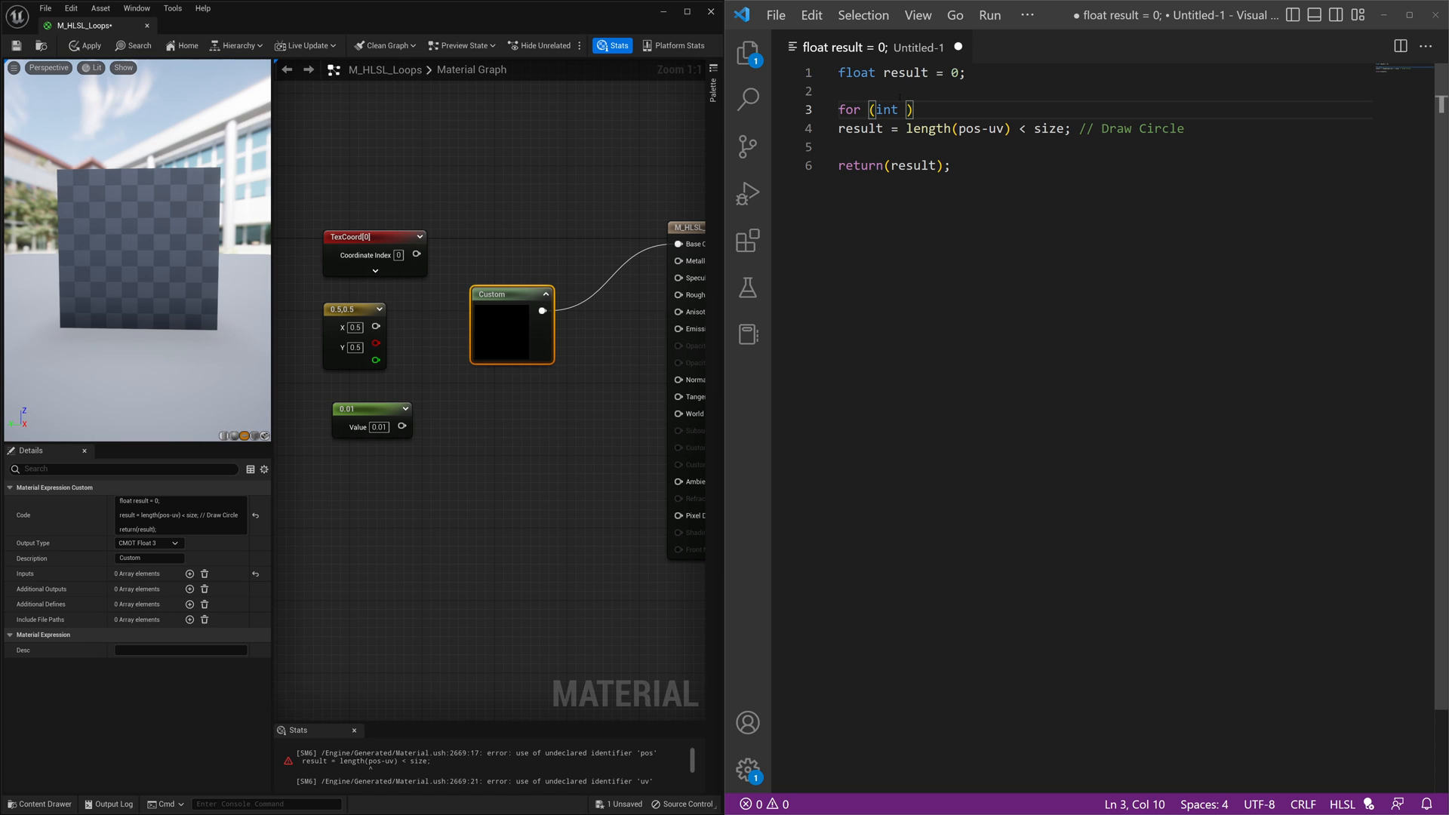
text(i)
text( = 0; )
text(i <)
text(100; i++)
key(End)
key(Return)
text({})
key(Left)
key(Return)
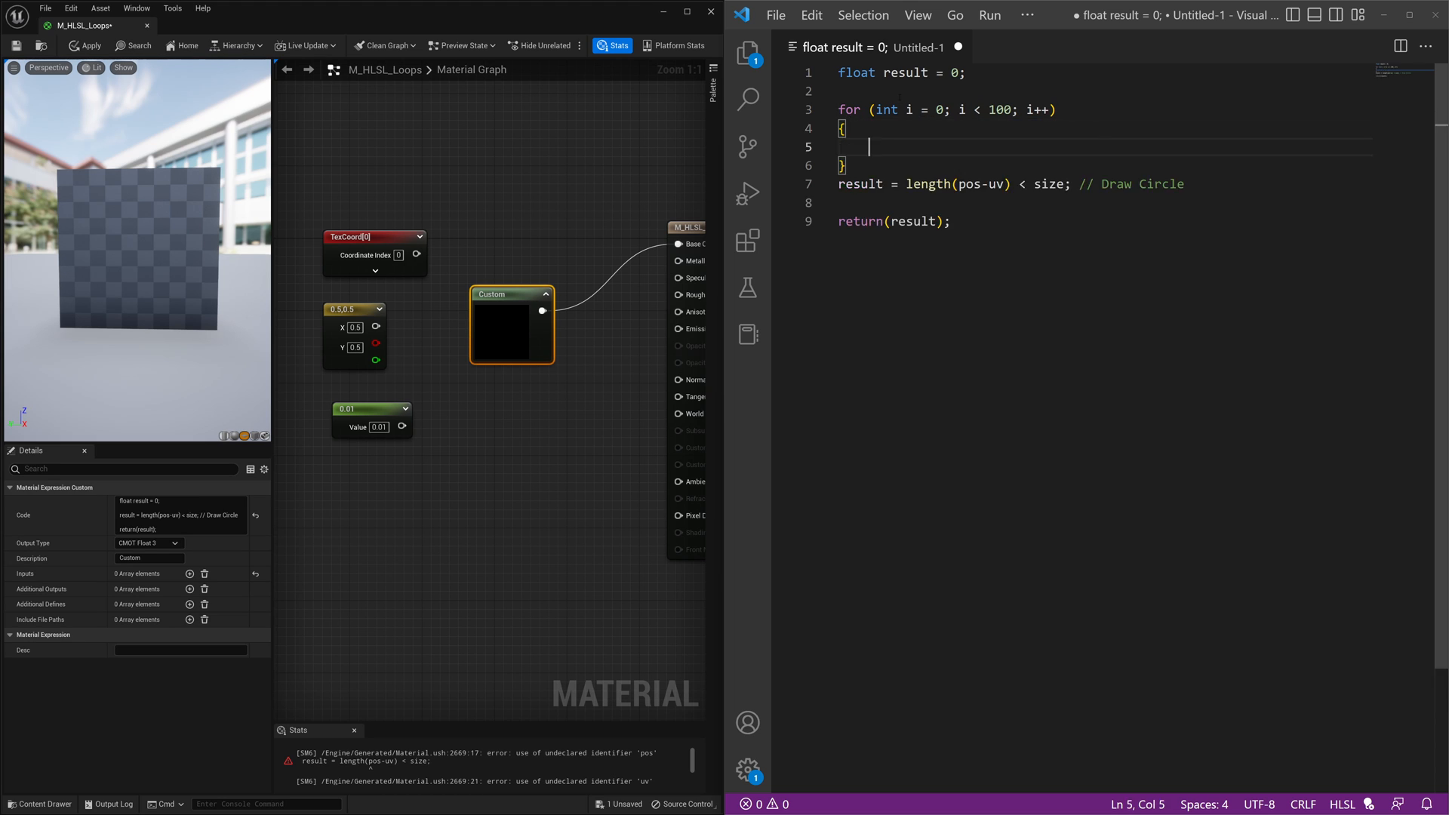
- Move the Draw Circle line inside the loop body and tidy the blank lines
key(Down)
key(Down)
key(End)
key(shift+Up)
key(shift+Down)
key(shift+Left)
key(ctrl+x)
key(Up)
key(Up)
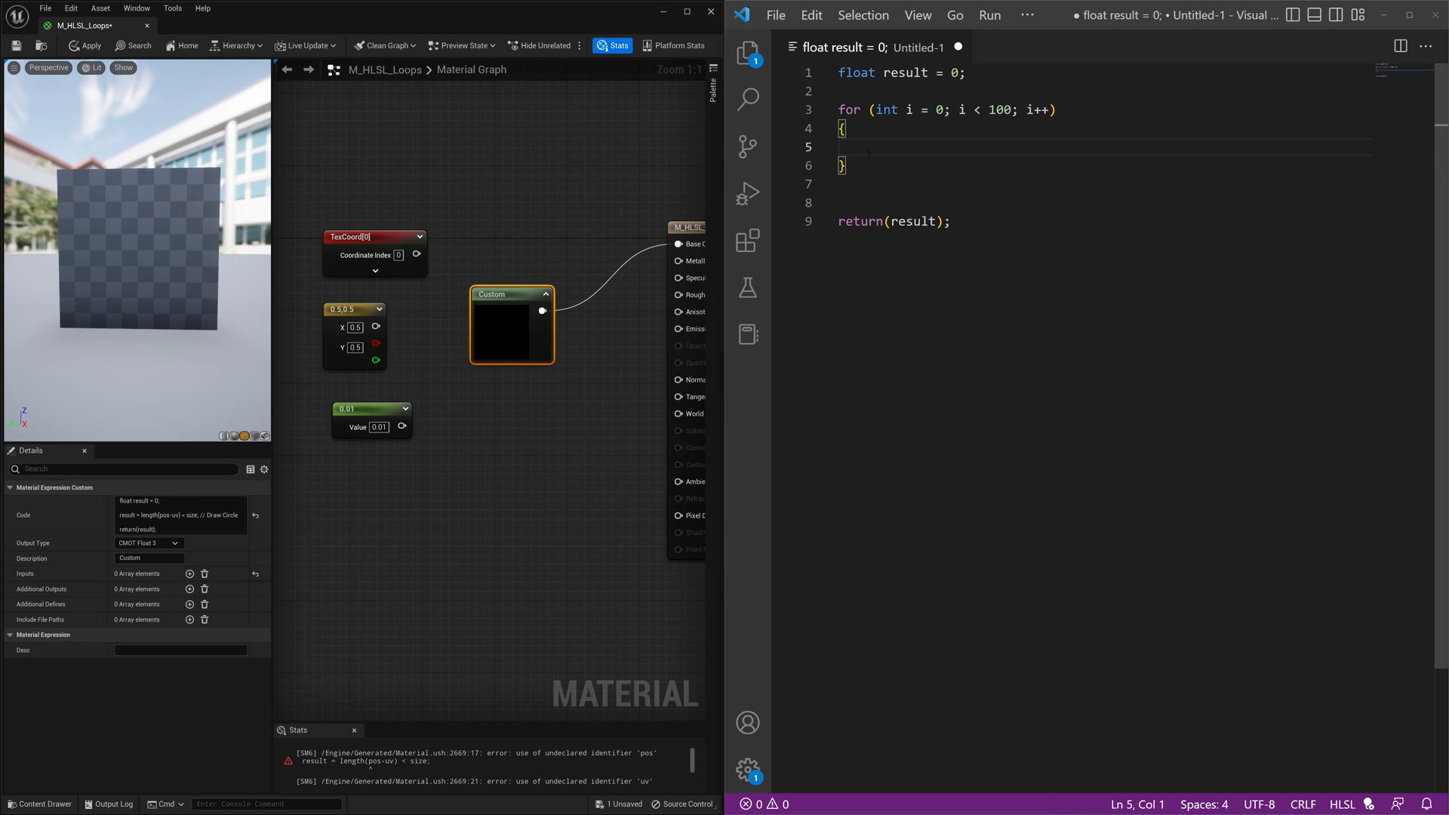
key(Tab)
key(ctrl+v)
key(Down)
key(Down)
key(Delete)
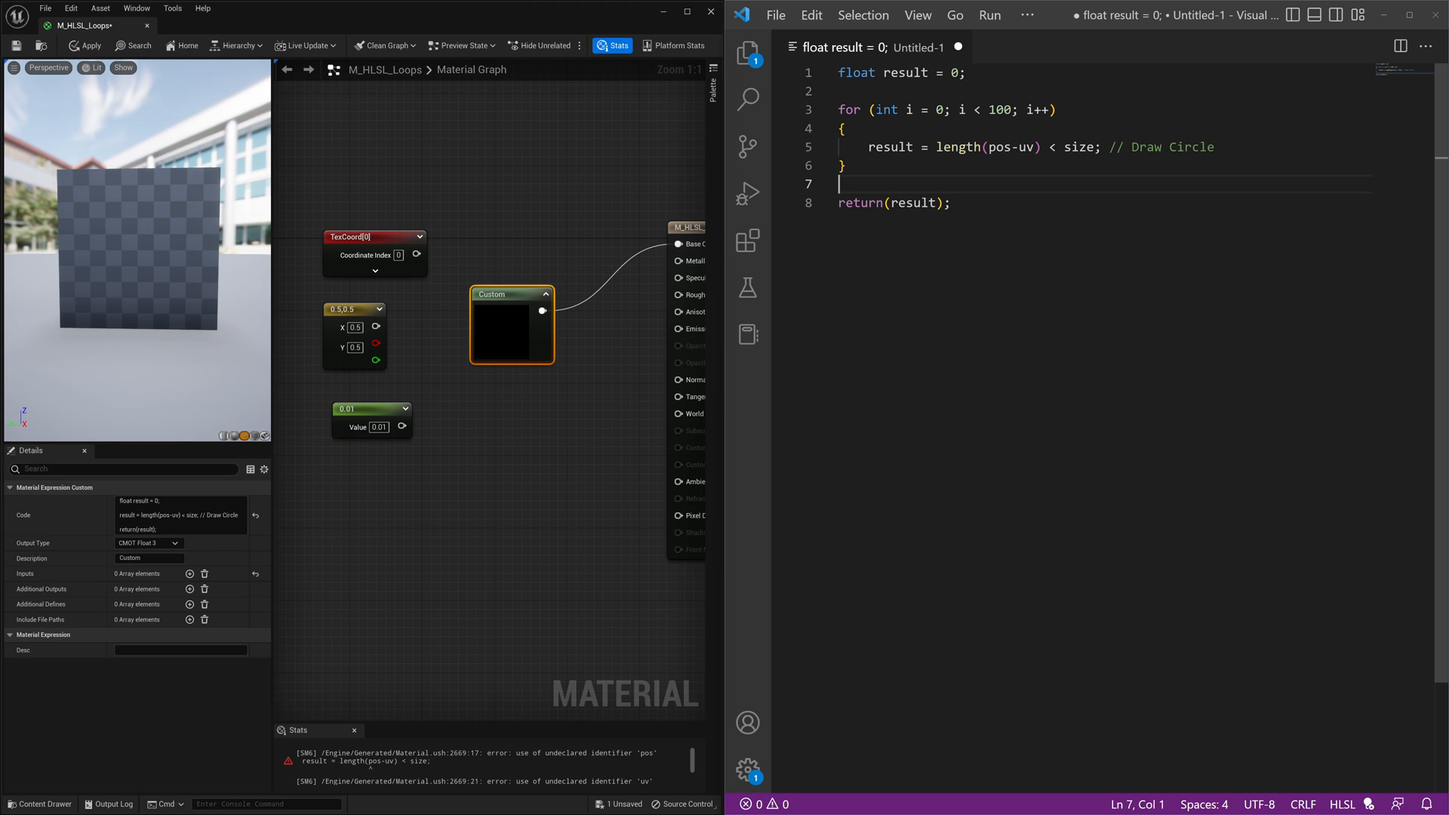
double_click(909, 110)
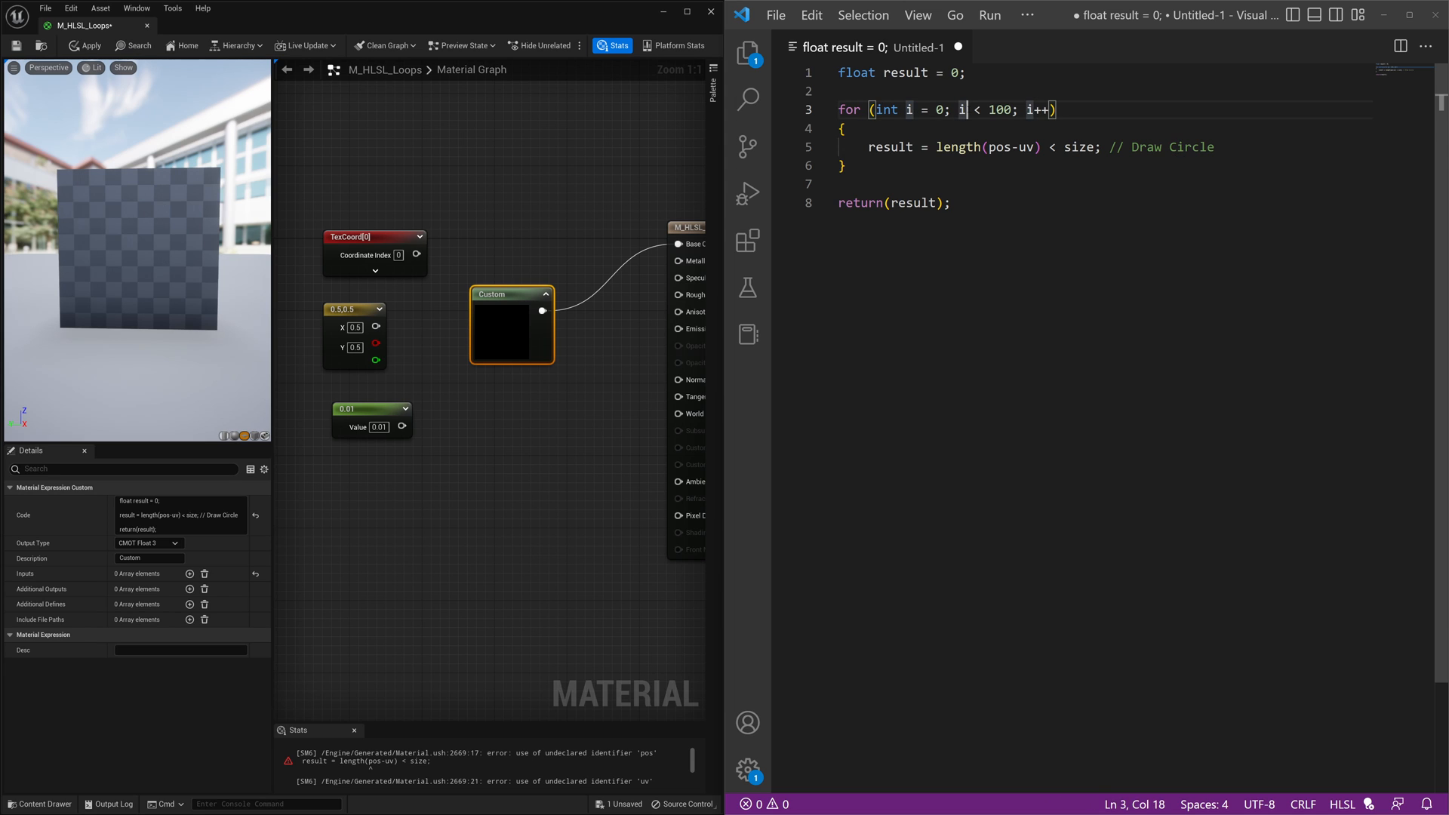
double_click(960, 110)
double_click(1000, 110)
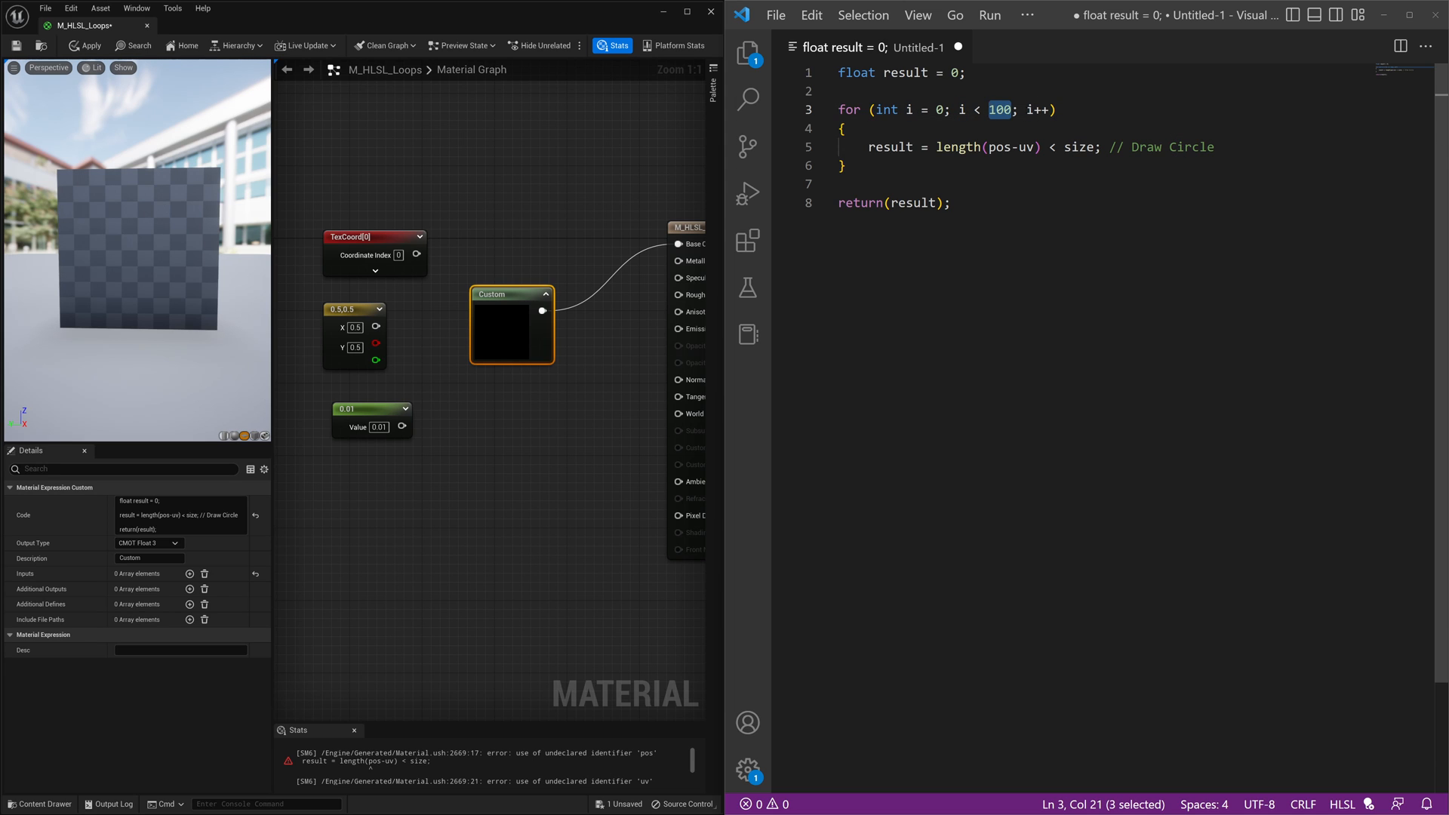
drag(1026, 110, 1049, 110)
drag(869, 147, 1212, 147)
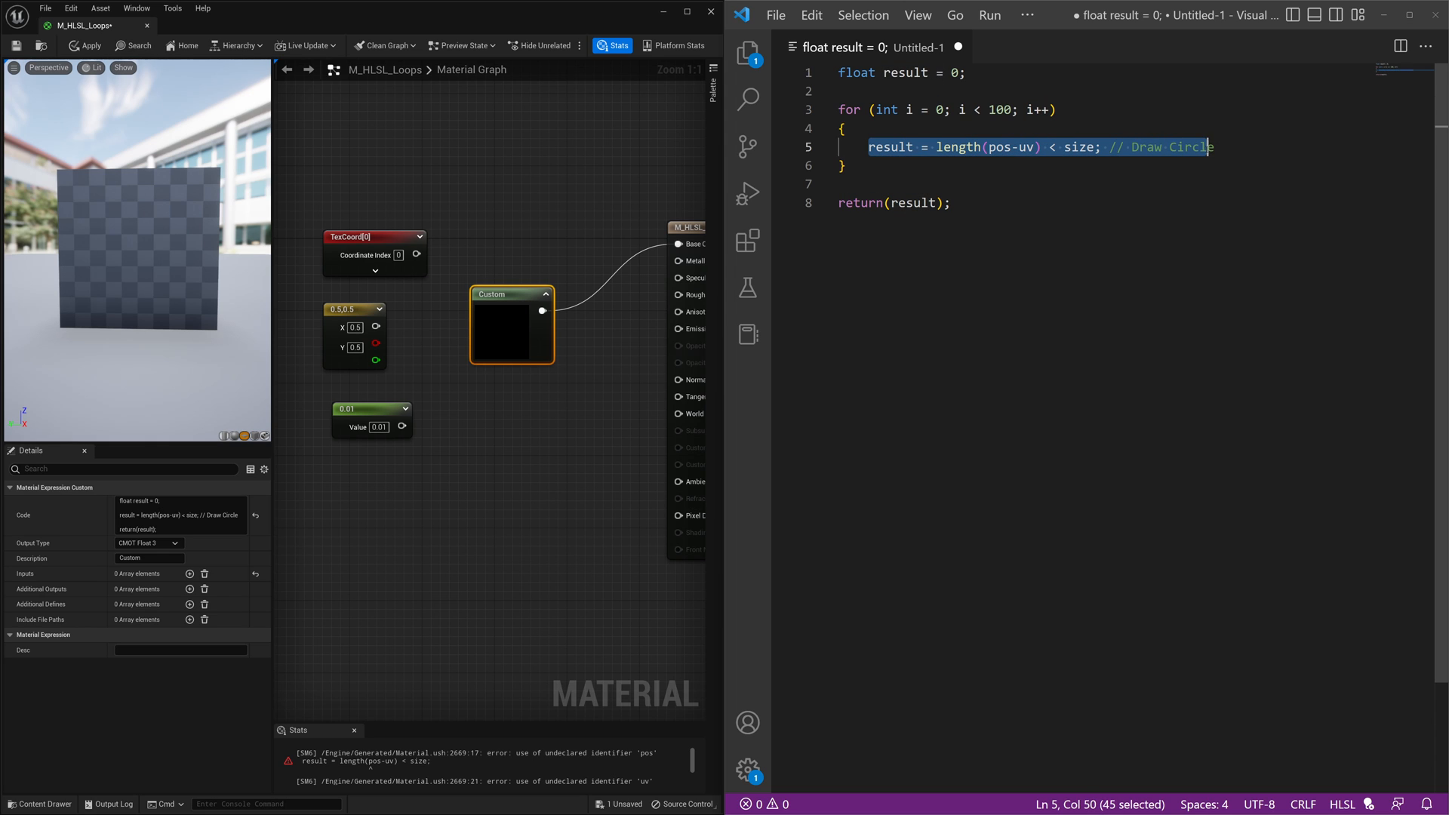
click(1020, 183)
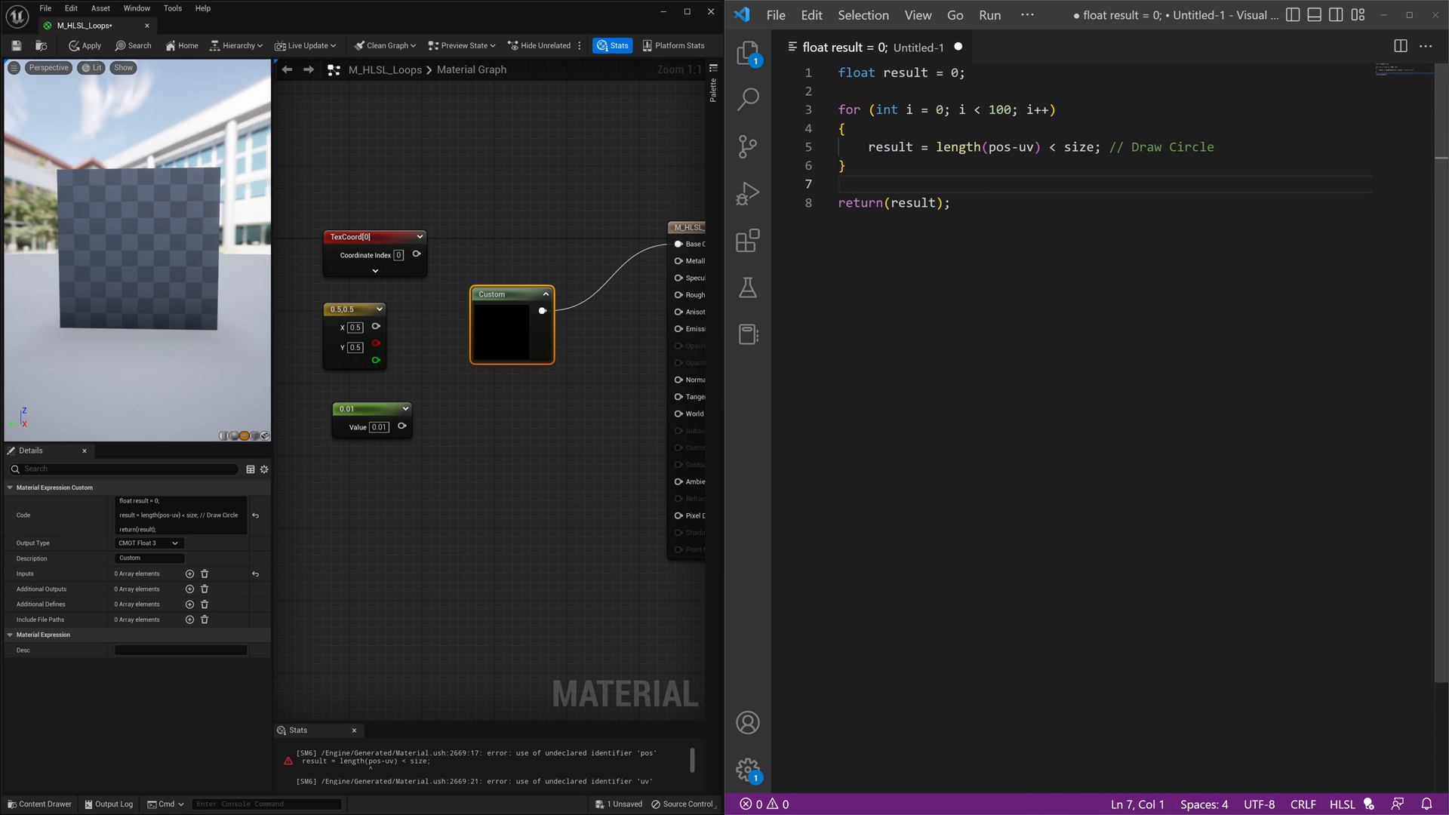
drag(869, 145, 1214, 146)
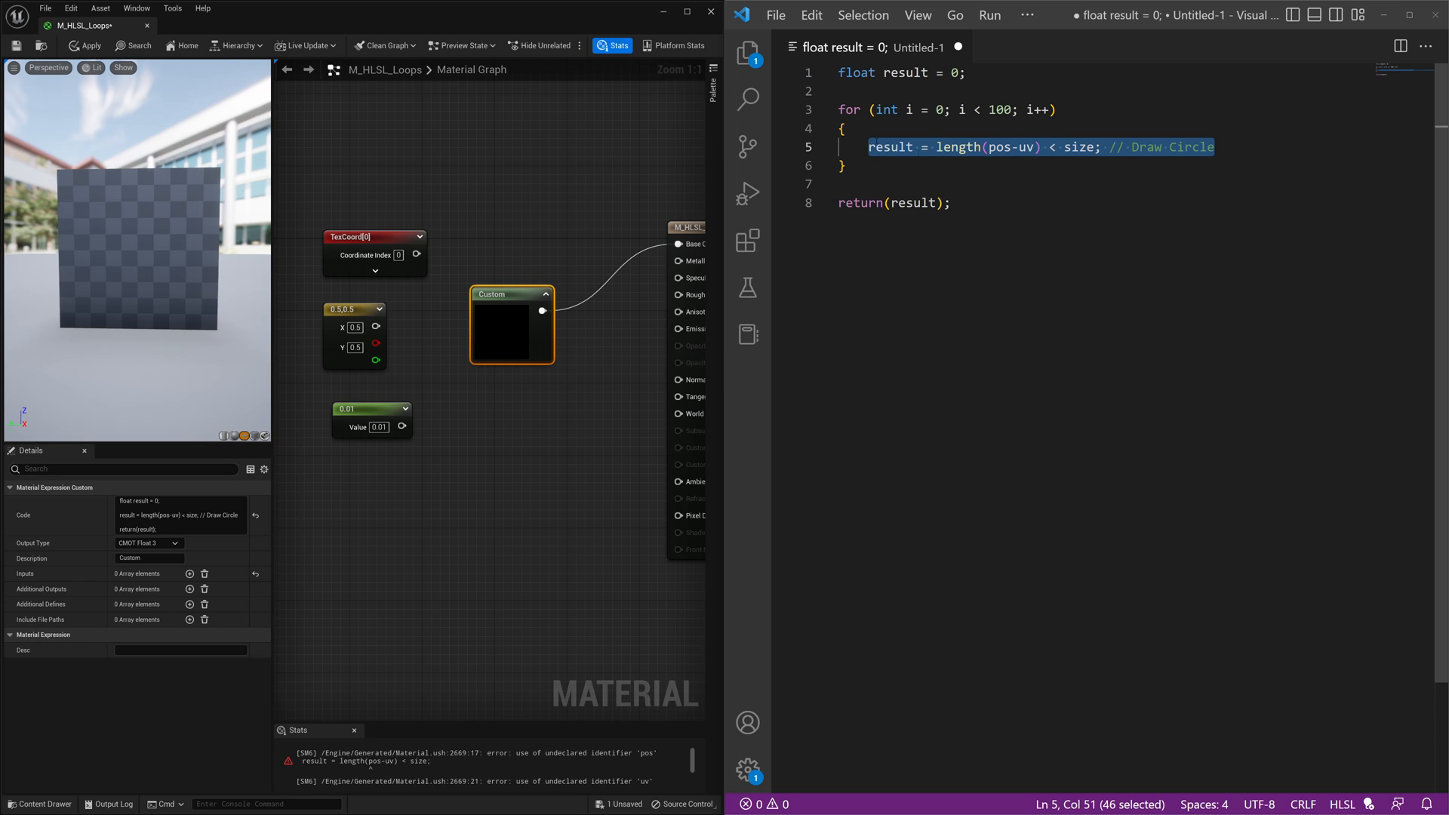
click(922, 147)
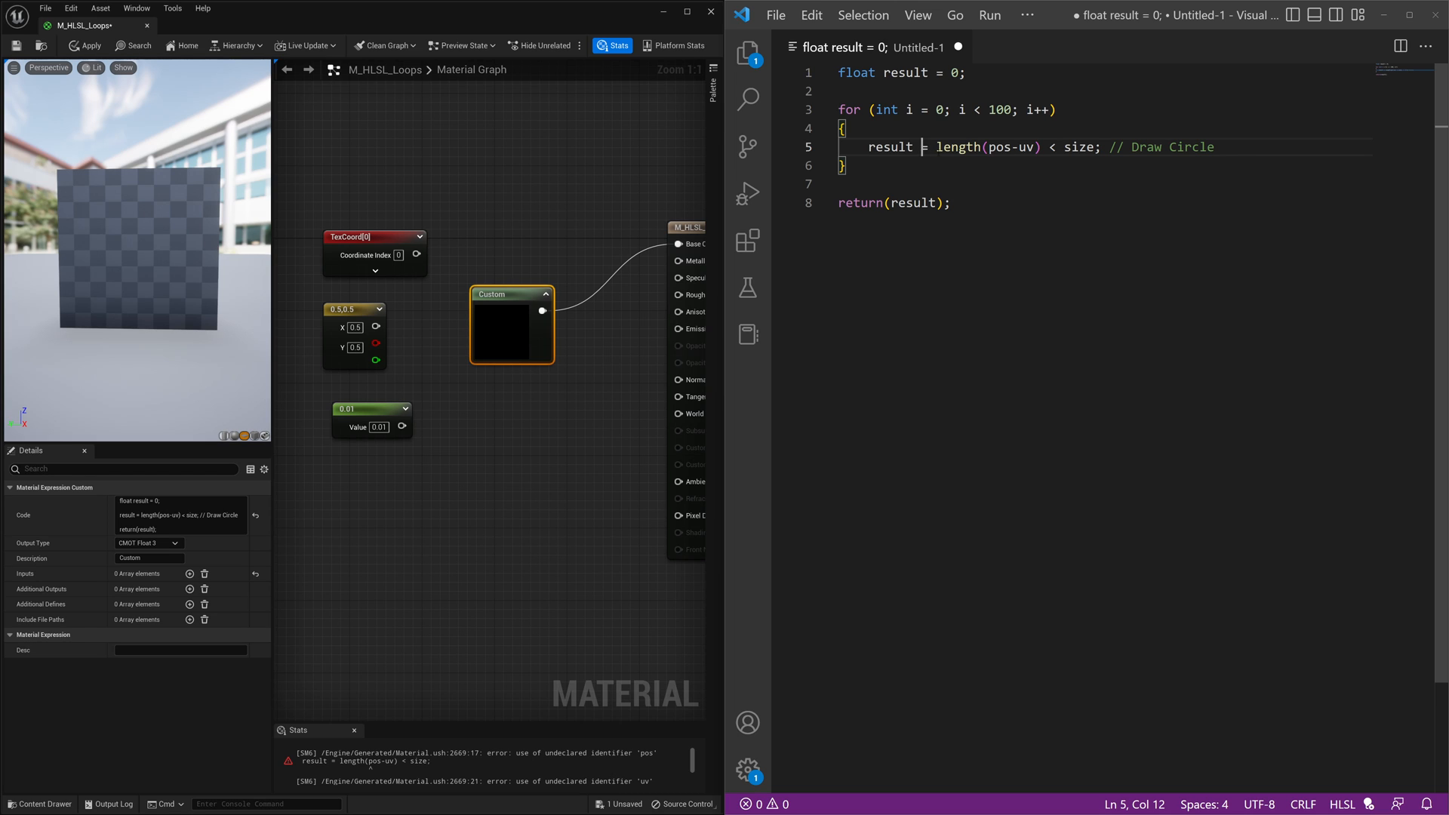
text(+)
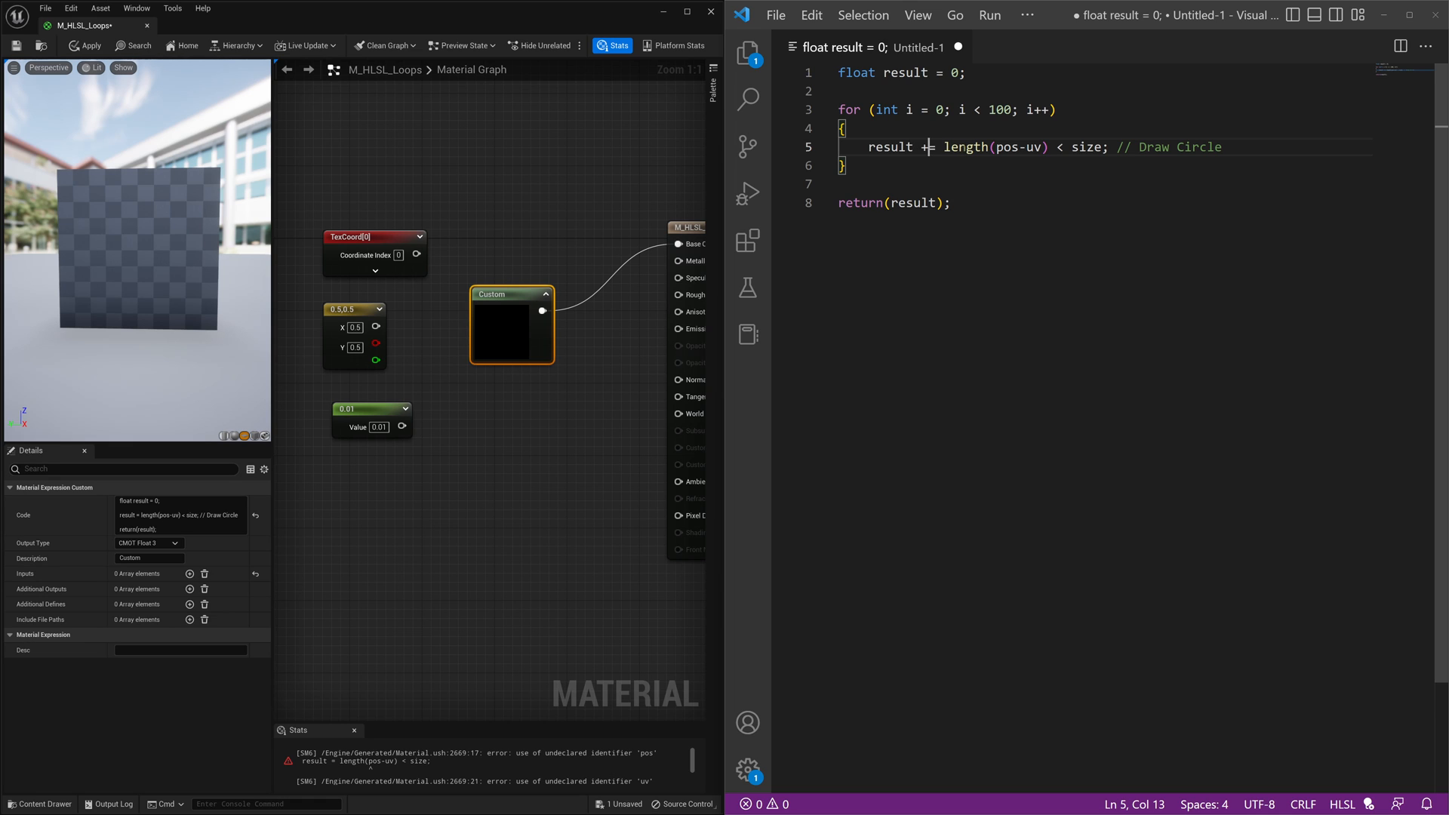
- Make the circle line accumulate with '+=' and replace the loop count 100 with nSides
double_click(1007, 148)
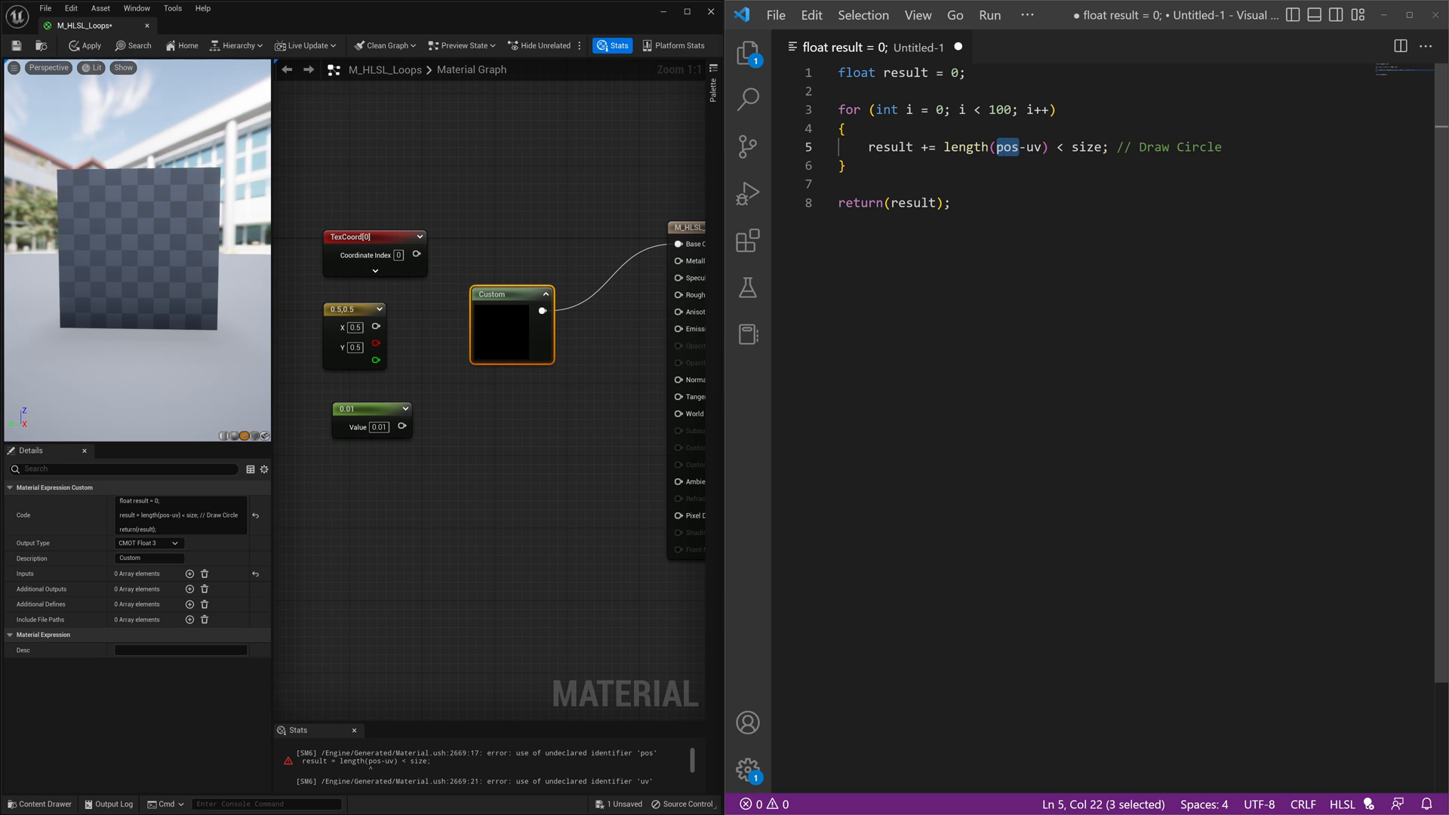
drag(1014, 110, 989, 110)
text(nSides)
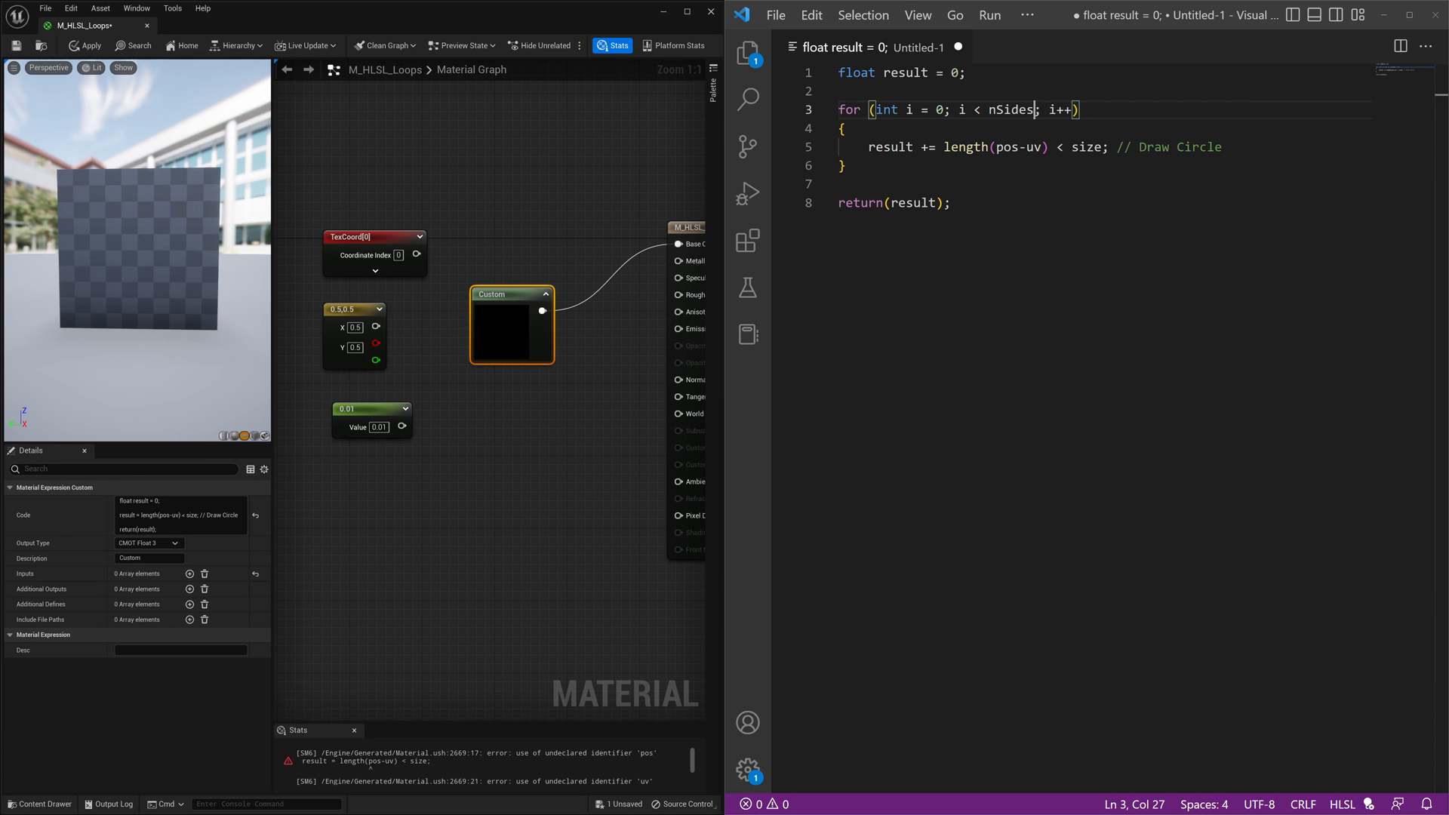
click(156, 268)
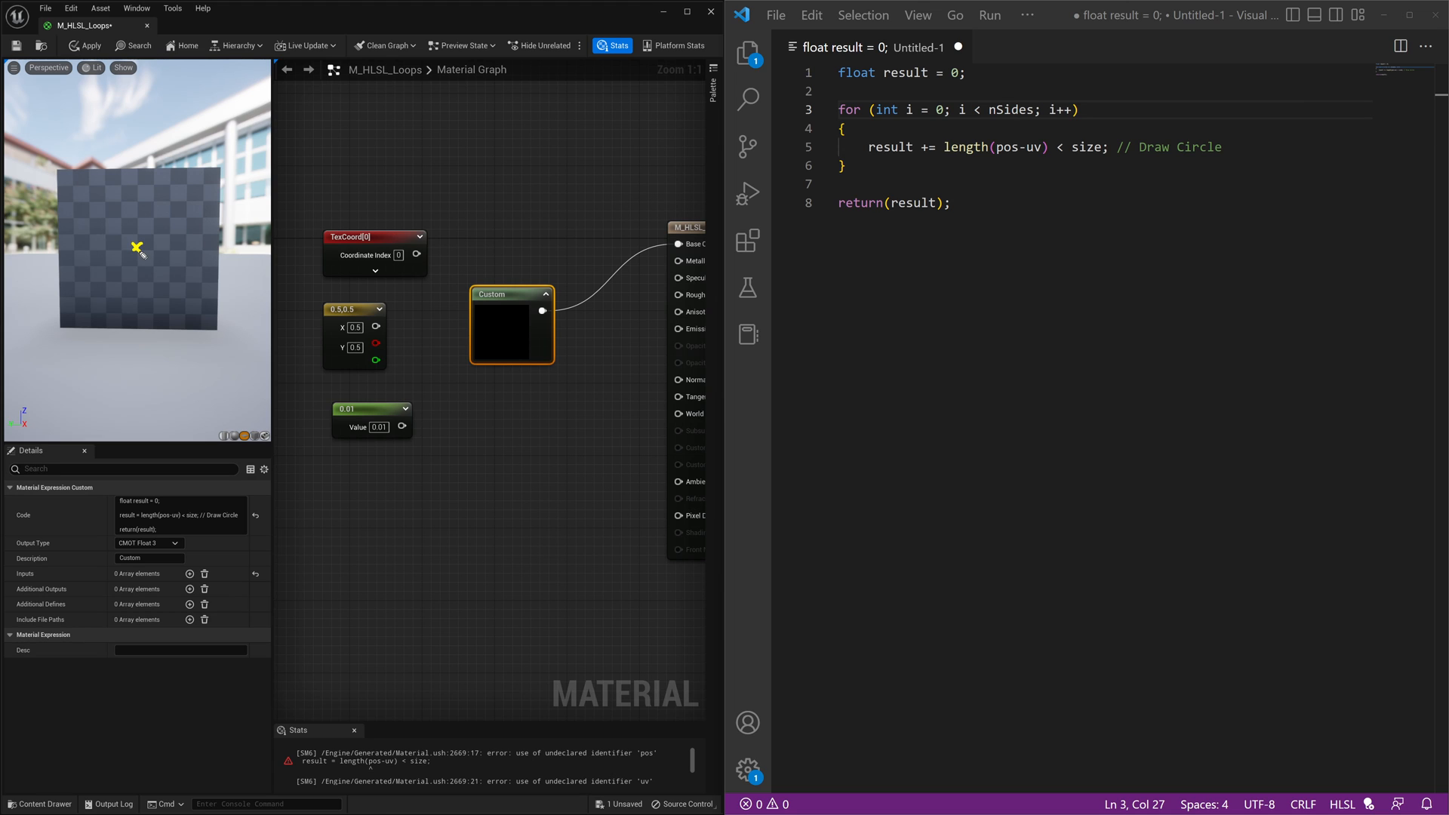
mouse_move(123, 195)
mouse_down()
mouse_move(202, 257)
mouse_move(85, 219)
mouse_up()
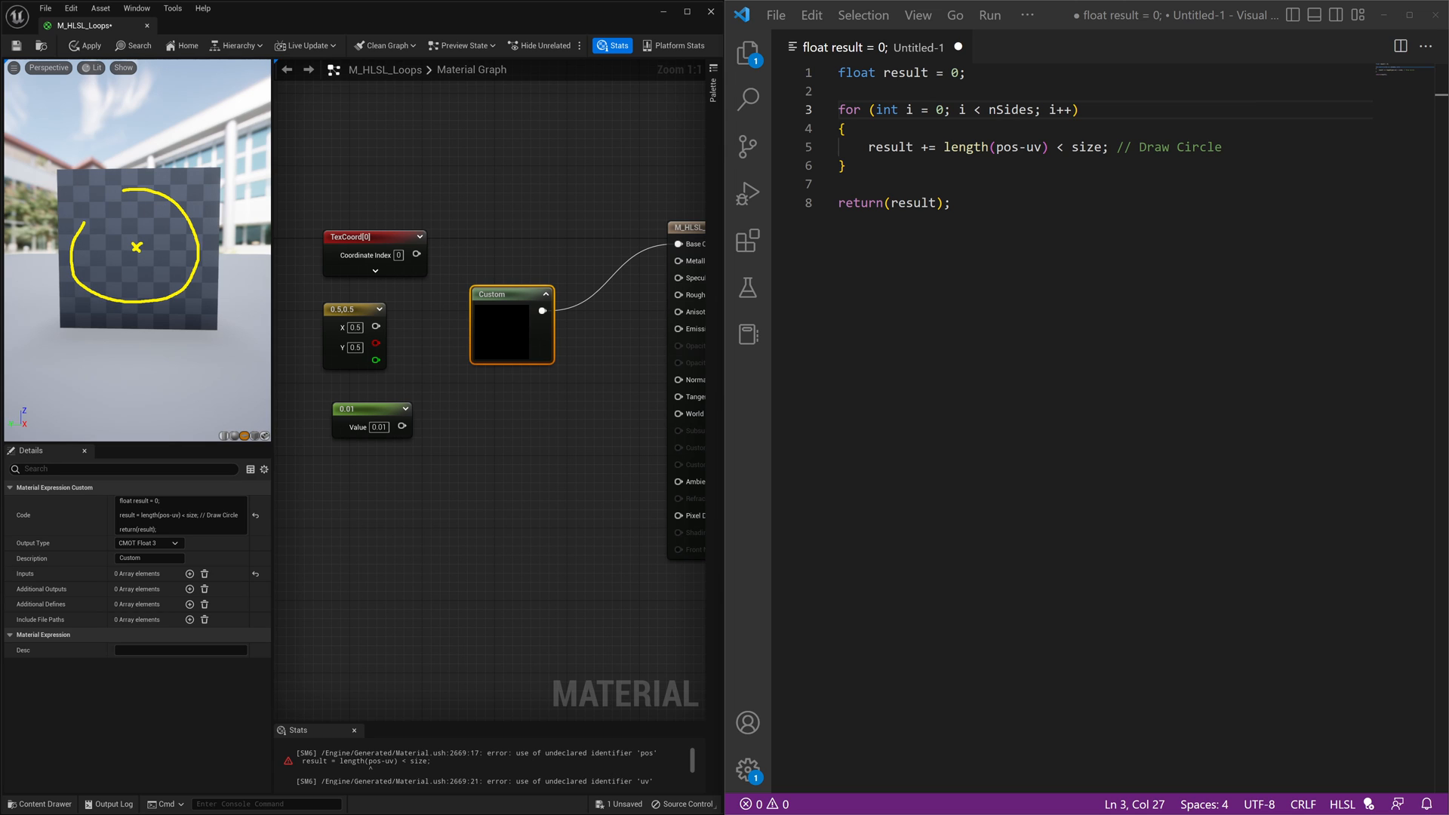
key(Escape)
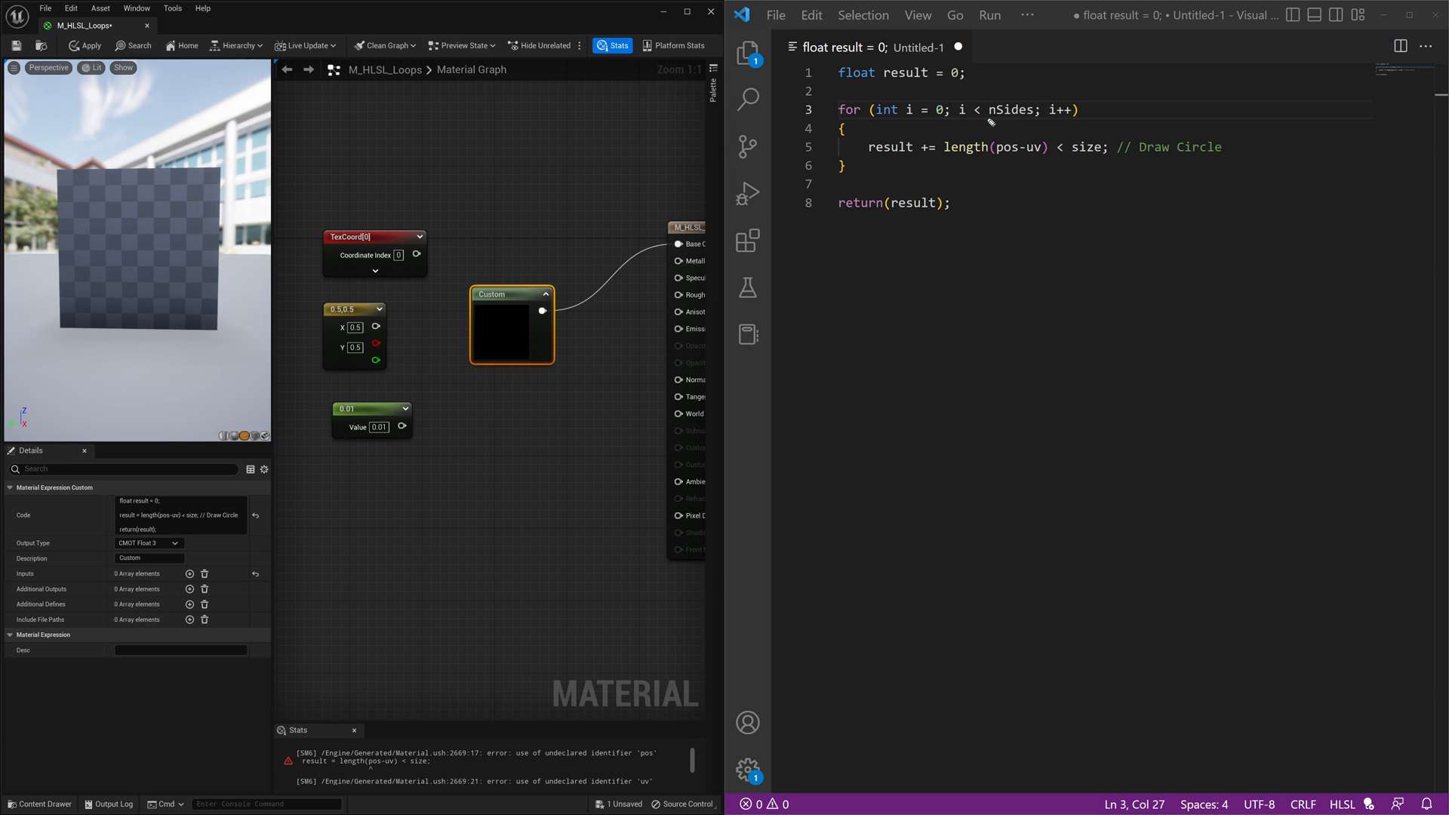
drag(987, 118, 1037, 119)
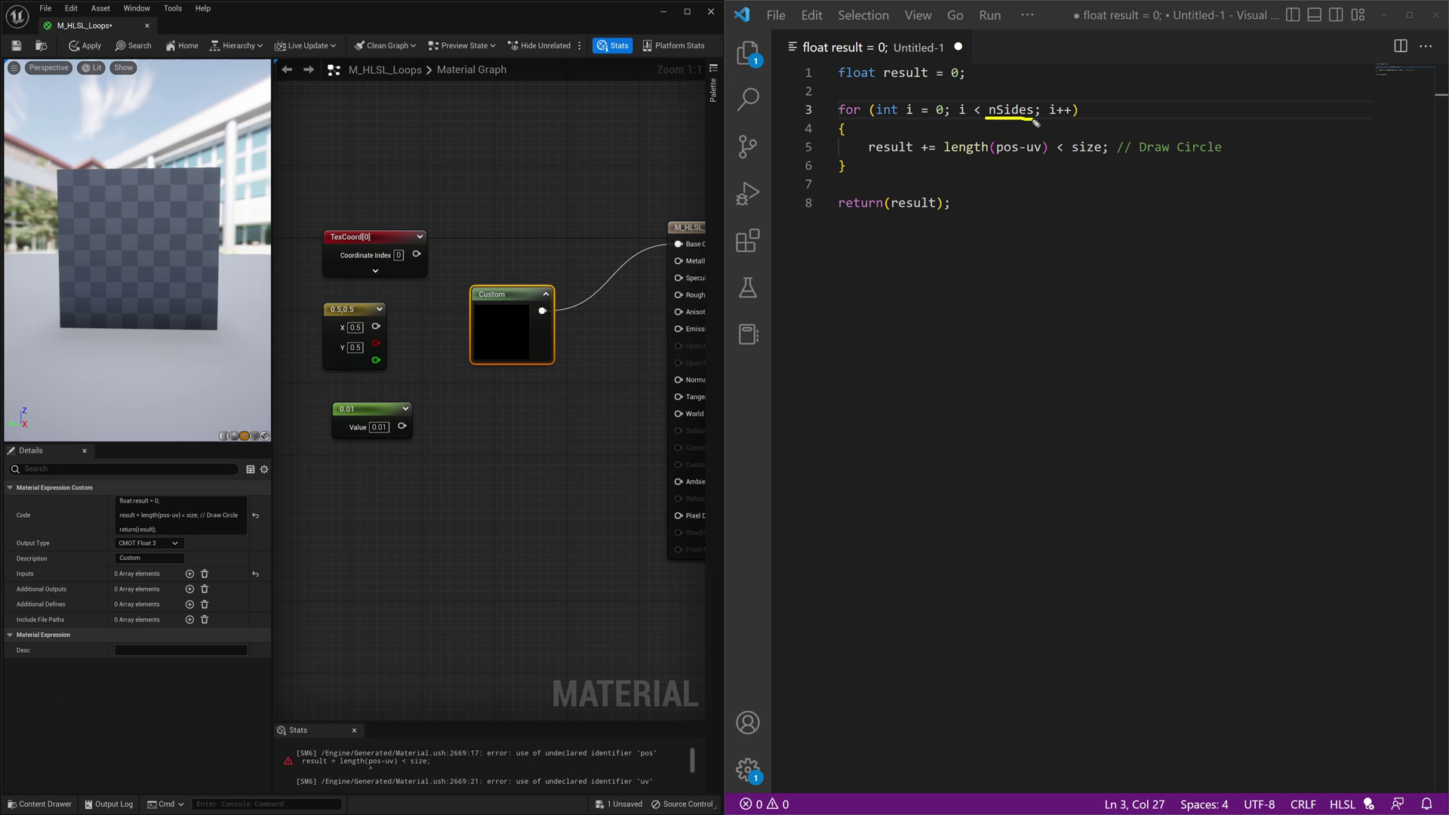
click(132, 210)
click(177, 234)
key(Escape)
click(134, 213)
click(133, 290)
click(87, 249)
click(103, 227)
click(162, 221)
click(102, 271)
click(154, 275)
click(168, 242)
click(90, 236)
click(110, 280)
click(172, 271)
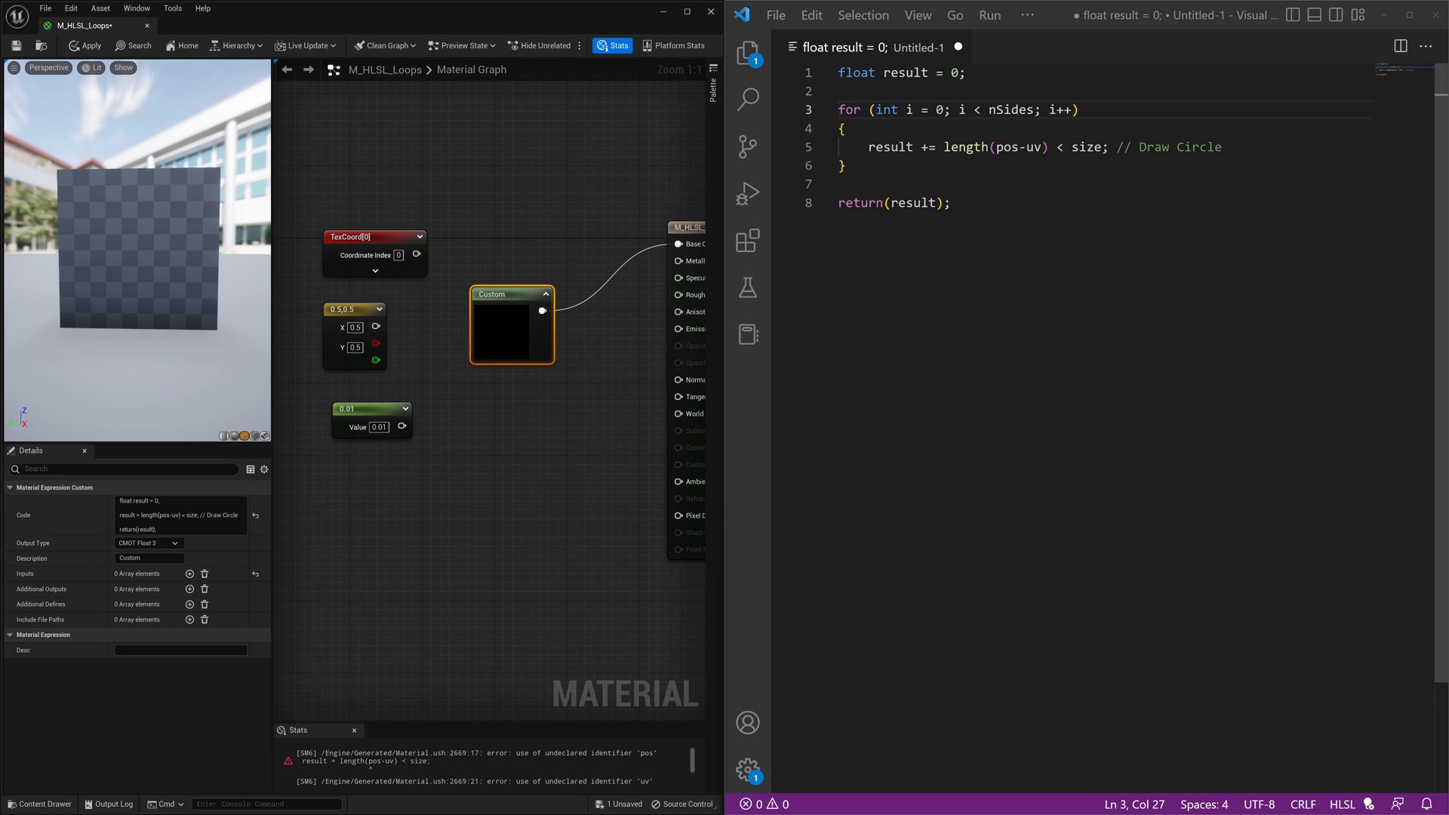
click(967, 109)
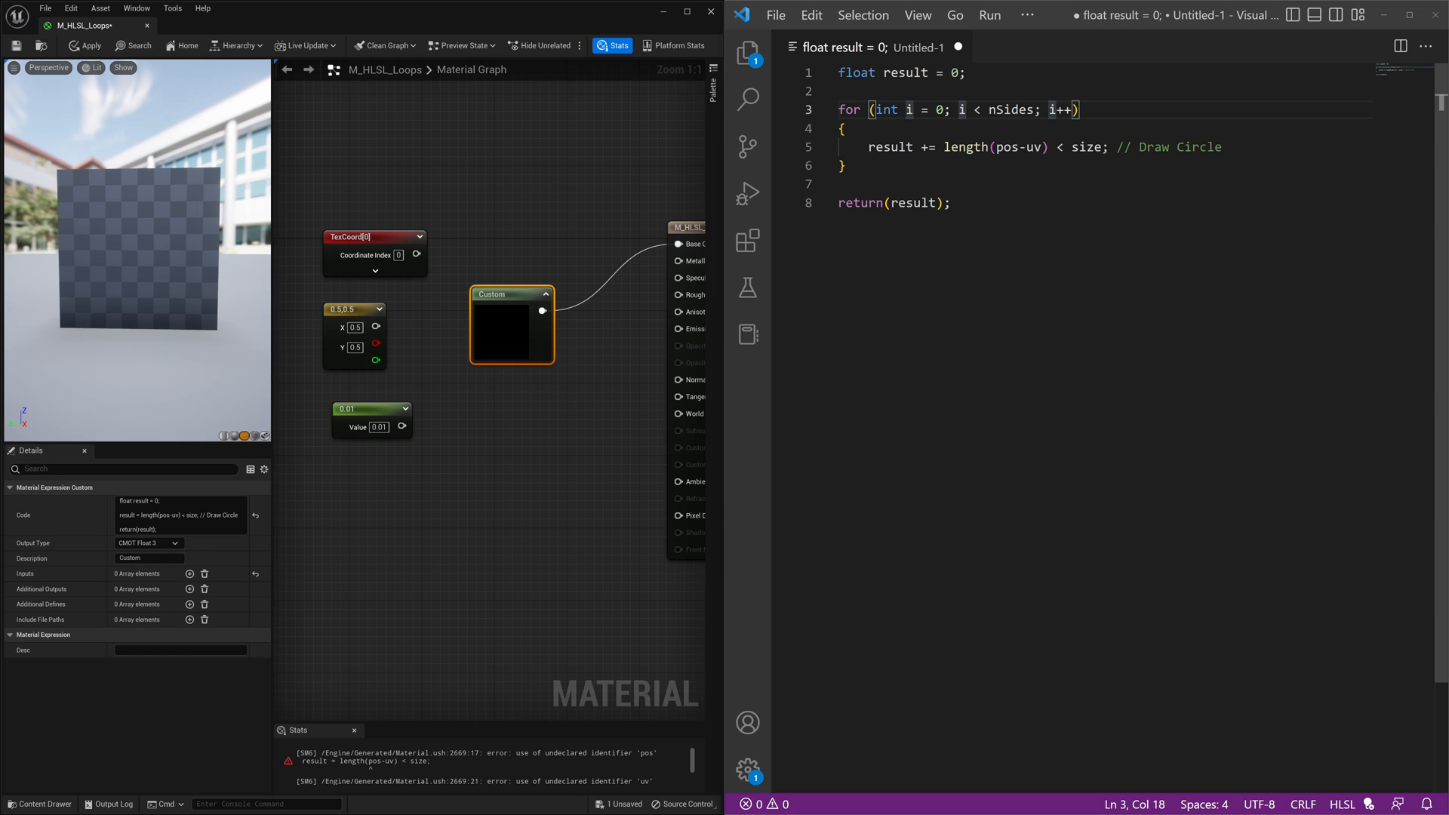
click(898, 148)
click(846, 128)
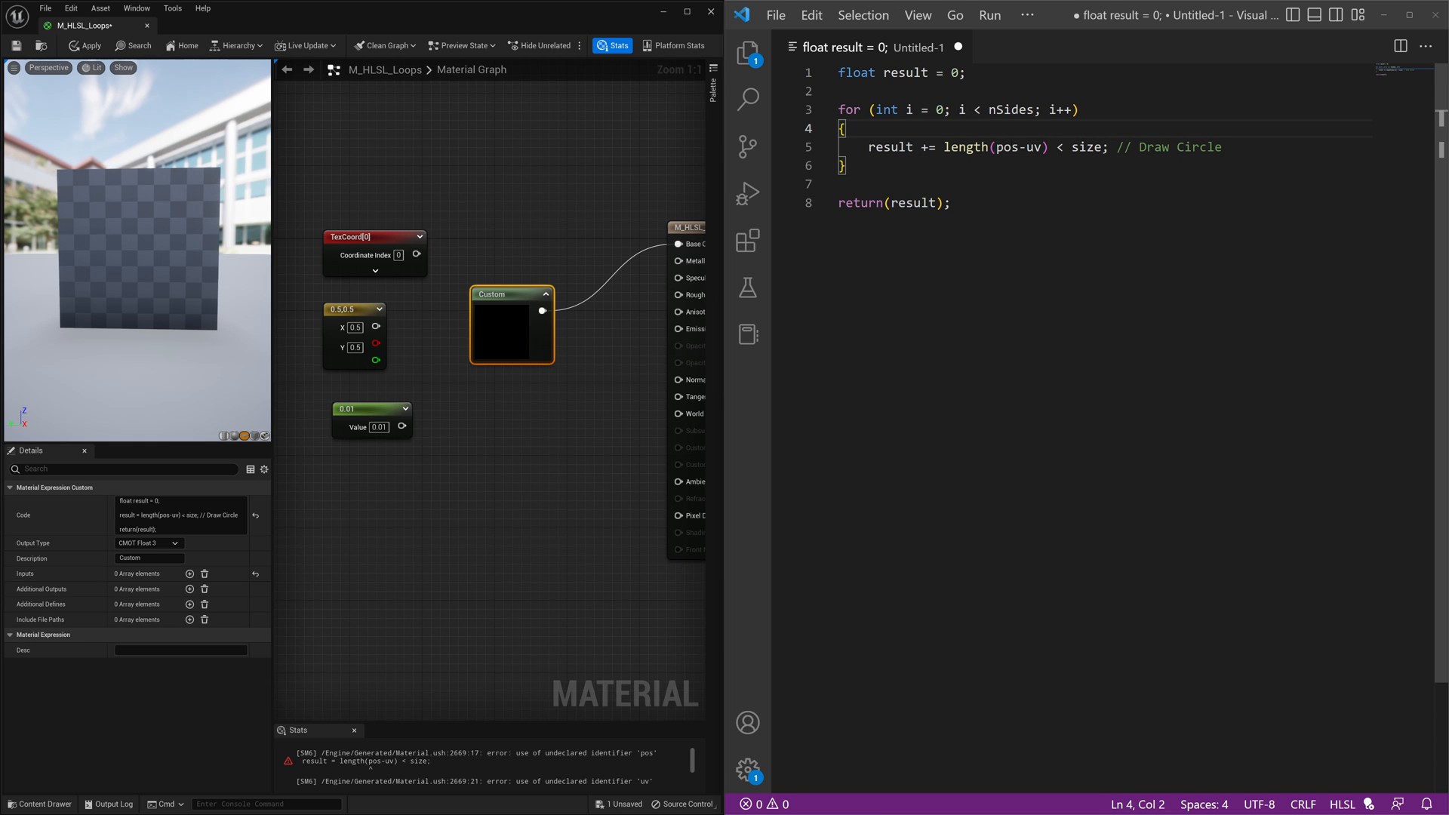
double_click(1007, 147)
click(850, 127)
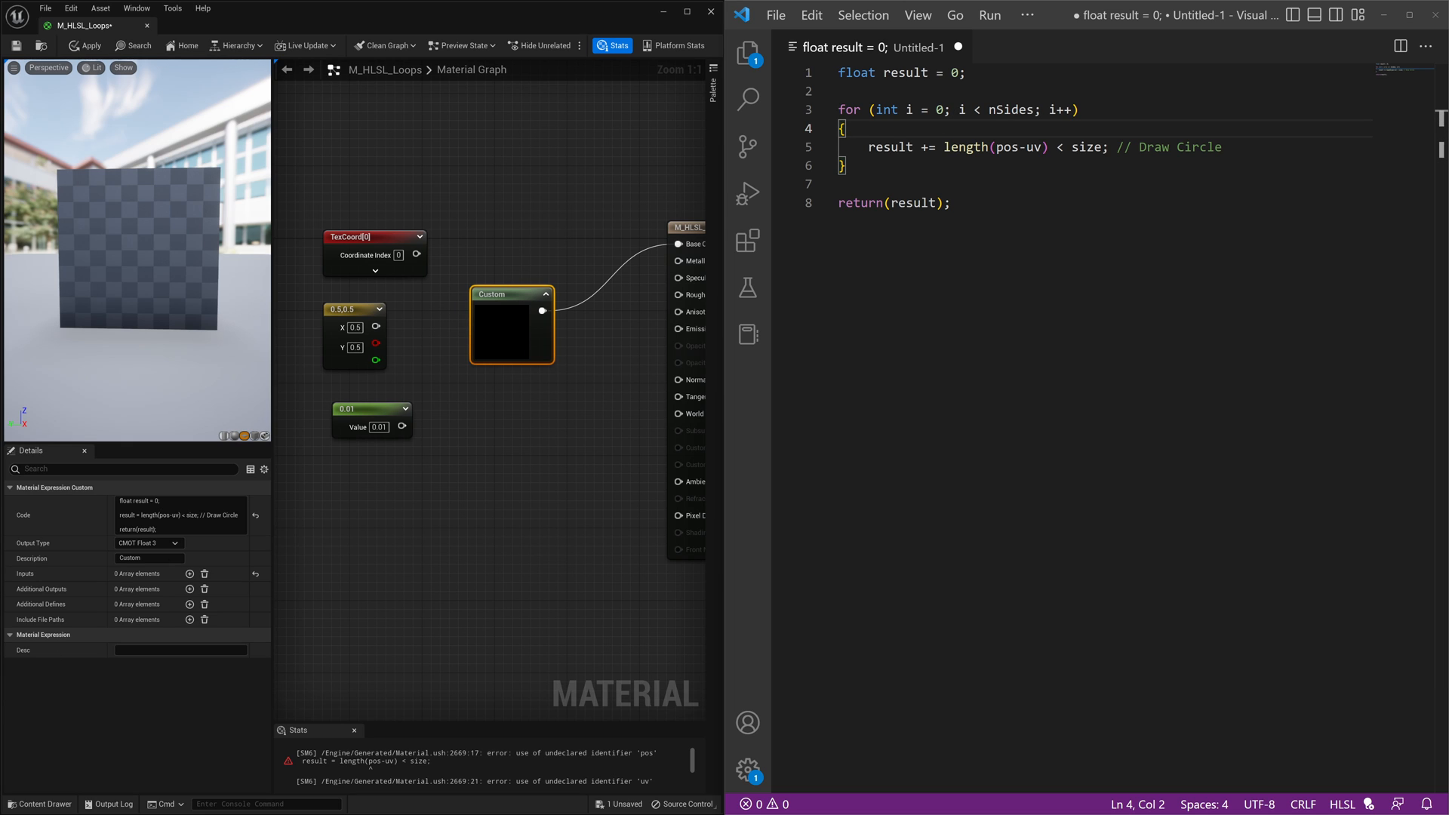
click(172, 563)
mouse_move(143, 200)
mouse_down()
mouse_move(194, 228)
mouse_move(127, 195)
mouse_move(188, 221)
mouse_move(199, 258)
mouse_up()
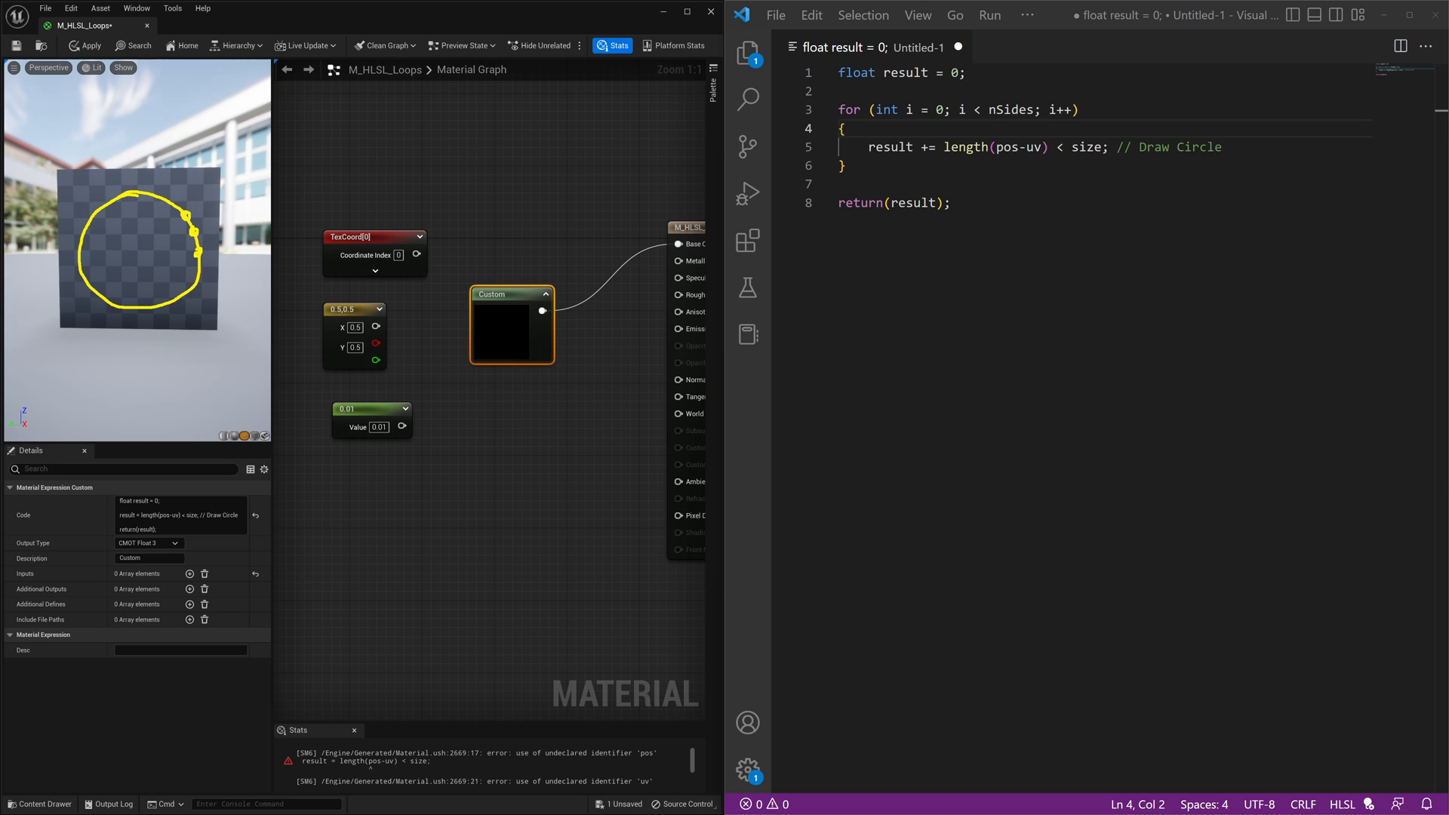
- Add 'float2 pos = center + radius' atop the loop body, checking the 0.5,0.5 vector node
key(Escape)
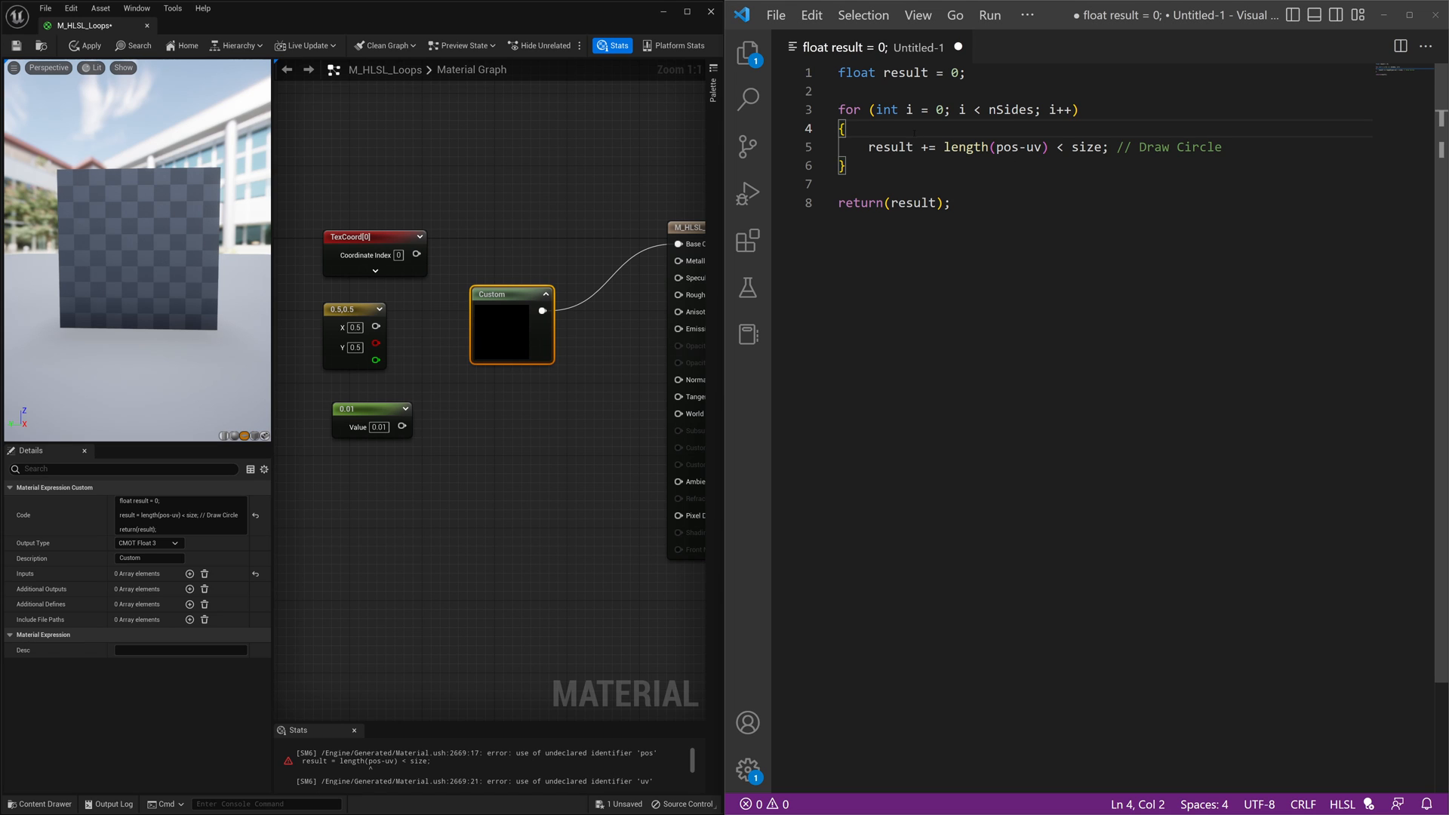
key(Return)
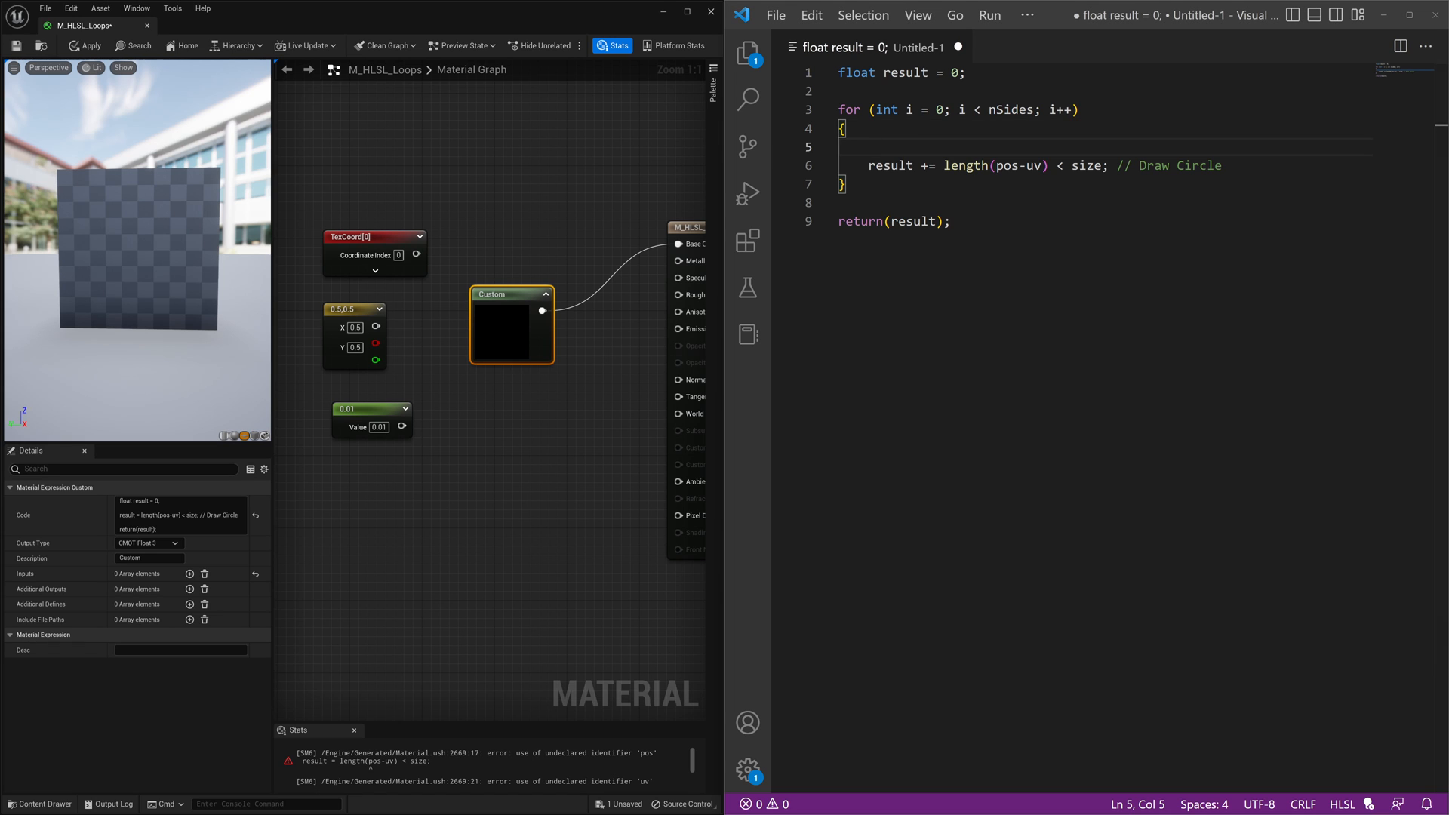
double_click(1006, 166)
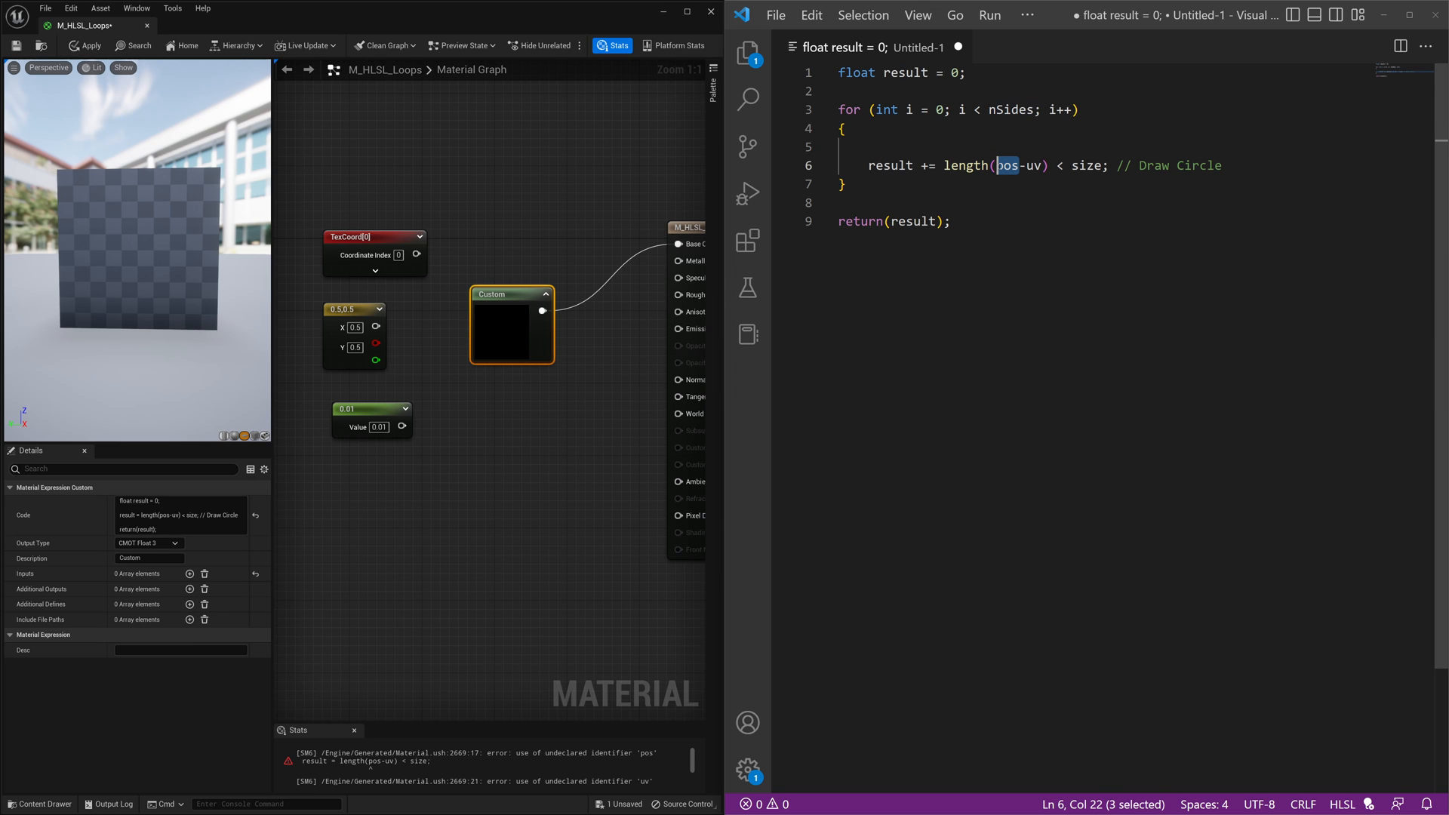
drag(355, 309, 364, 309)
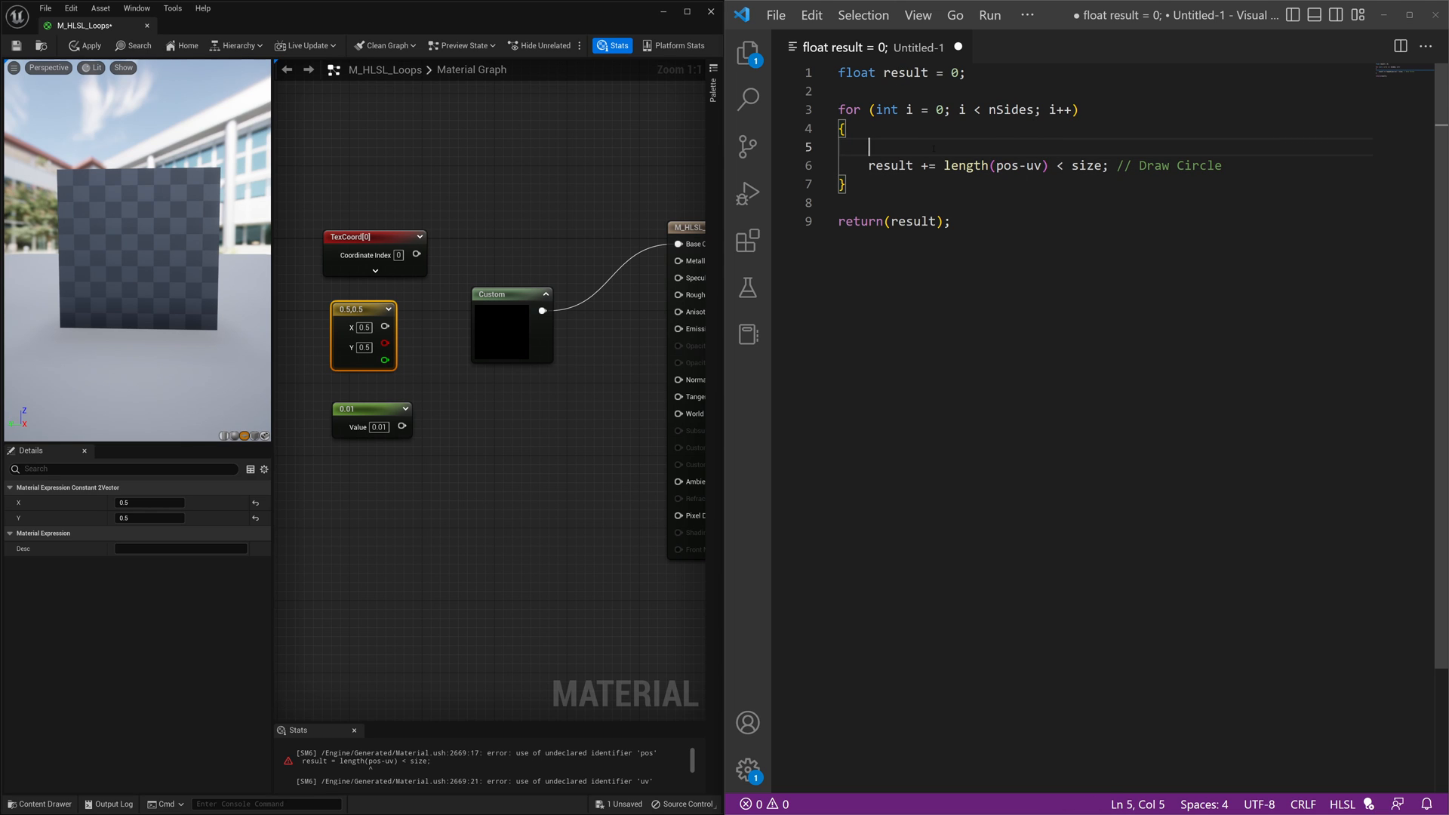
text(fl)
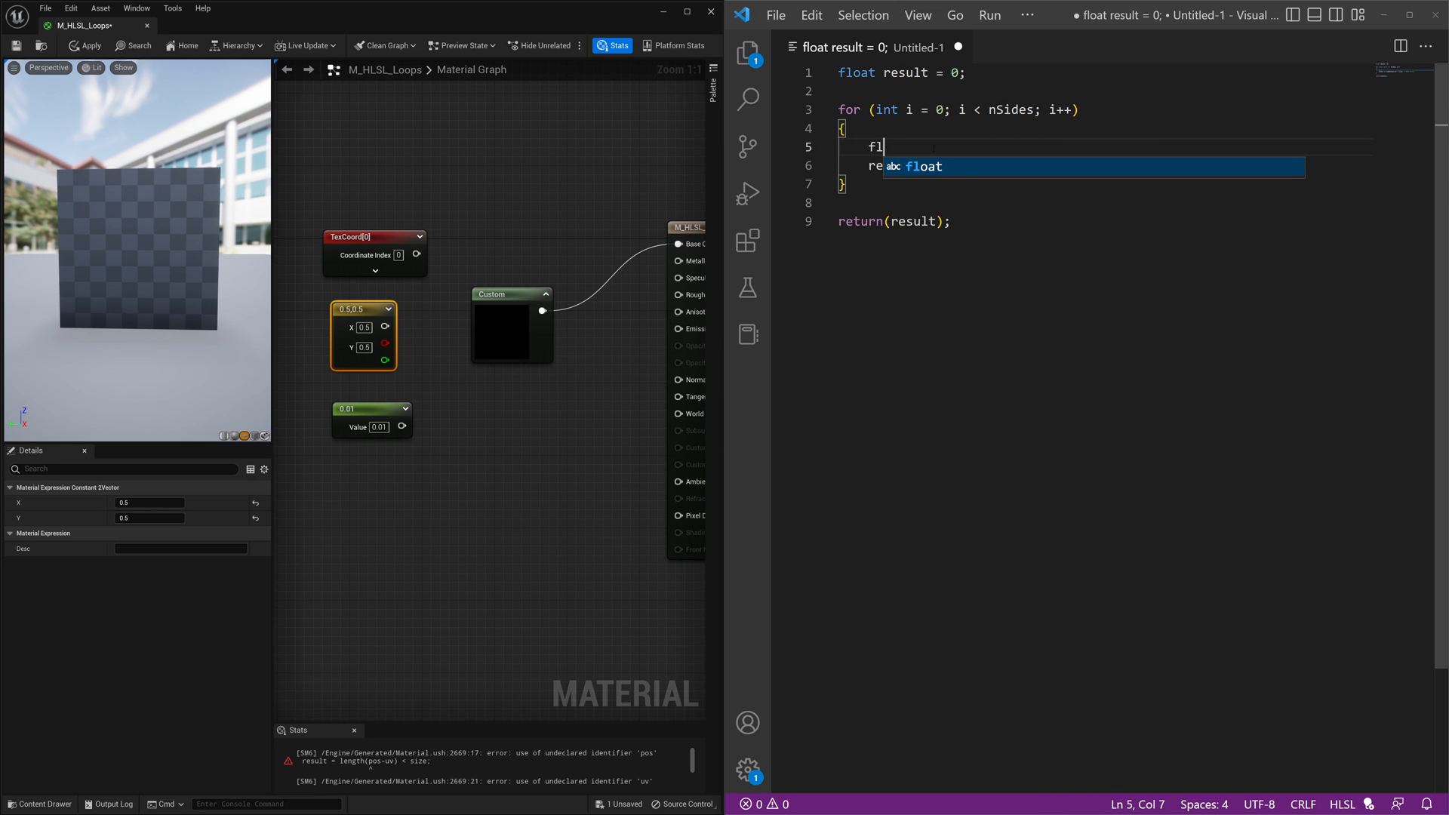
text(oat2 pos = center + radius)
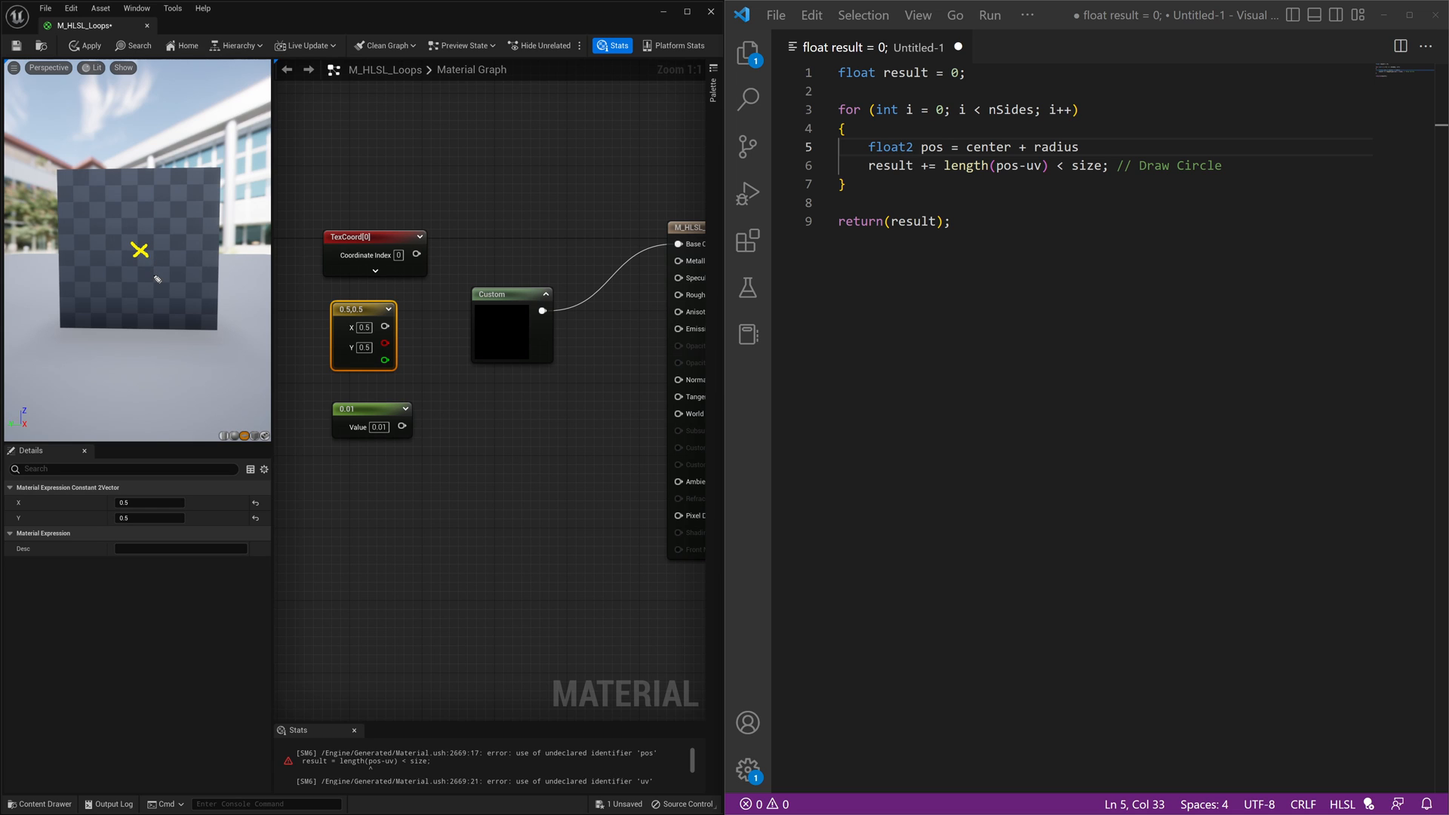
drag(148, 245, 178, 225)
drag(171, 209, 191, 237)
key(Escape)
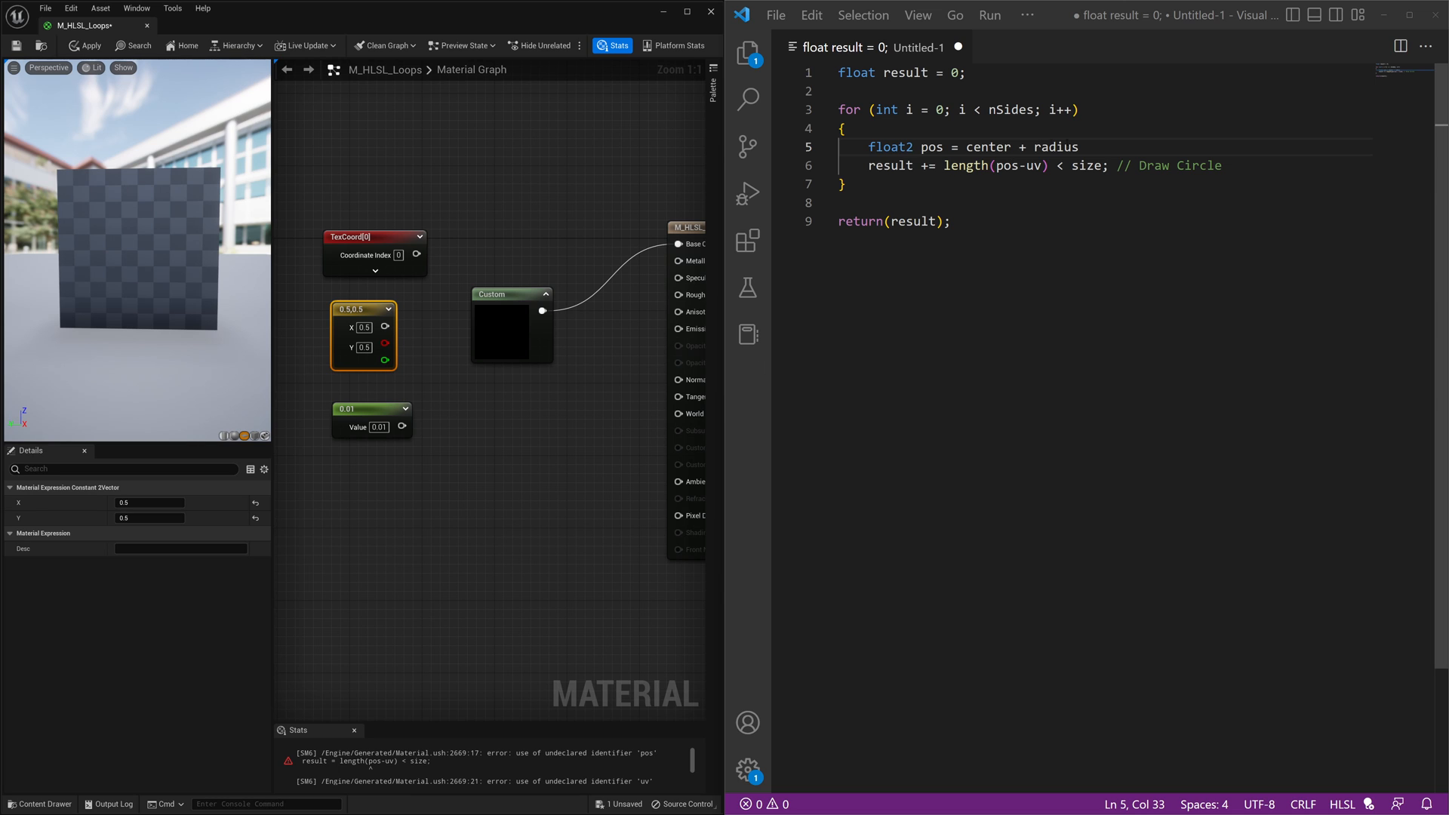
- Write the angle line as (i / nSides) * 2 * 3.14 and extend pos to radius * float2
click(954, 127)
key(Return)
text(float angle = (i / )
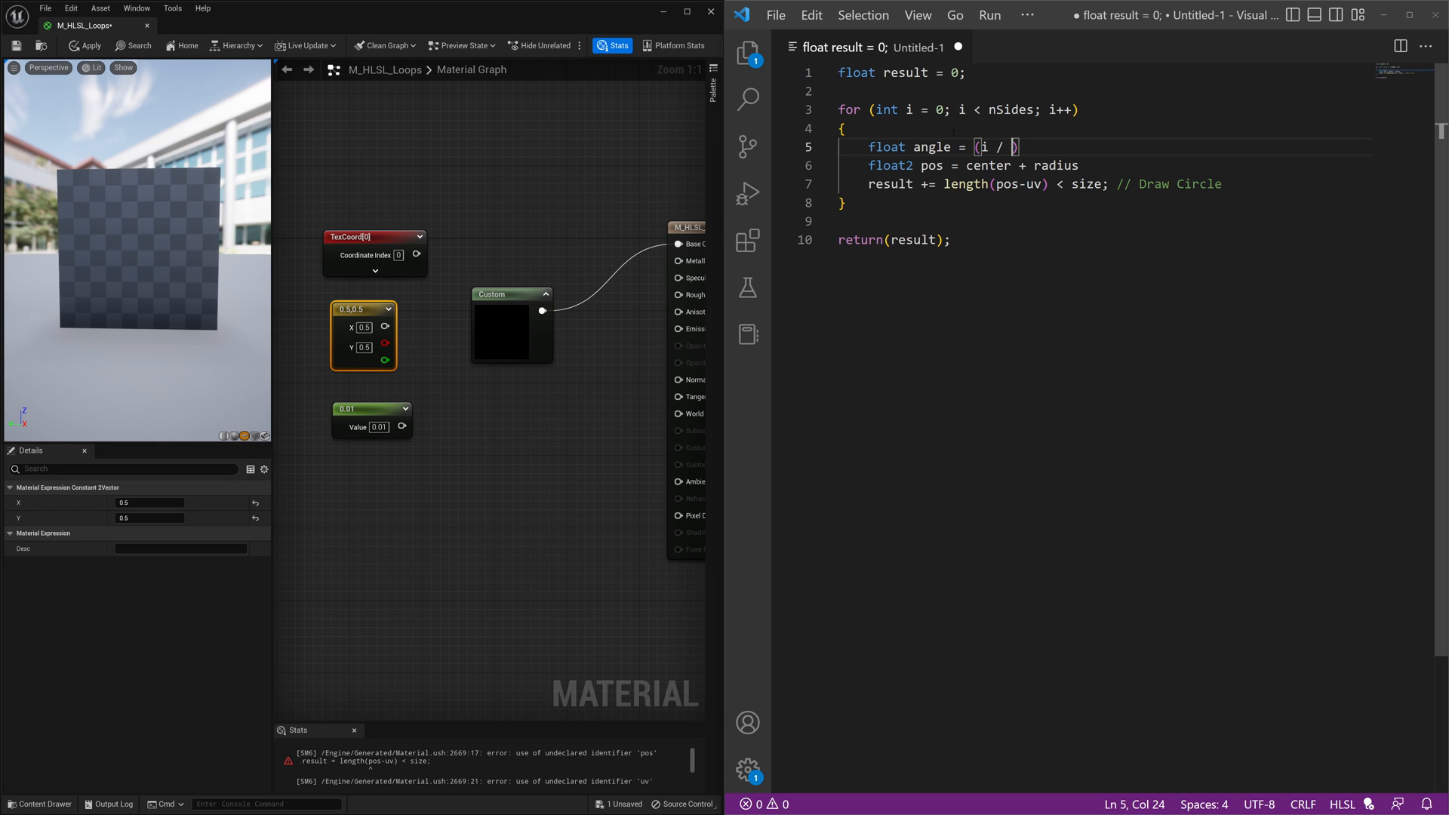
text(nSides)
key(Right)
text(*2)
key(BackSpace)
text(2 * 3.14;)
key(shift+Left)
key(shift+Left)
key(shift+Left)
key(shift+Left)
key(shift+Left)
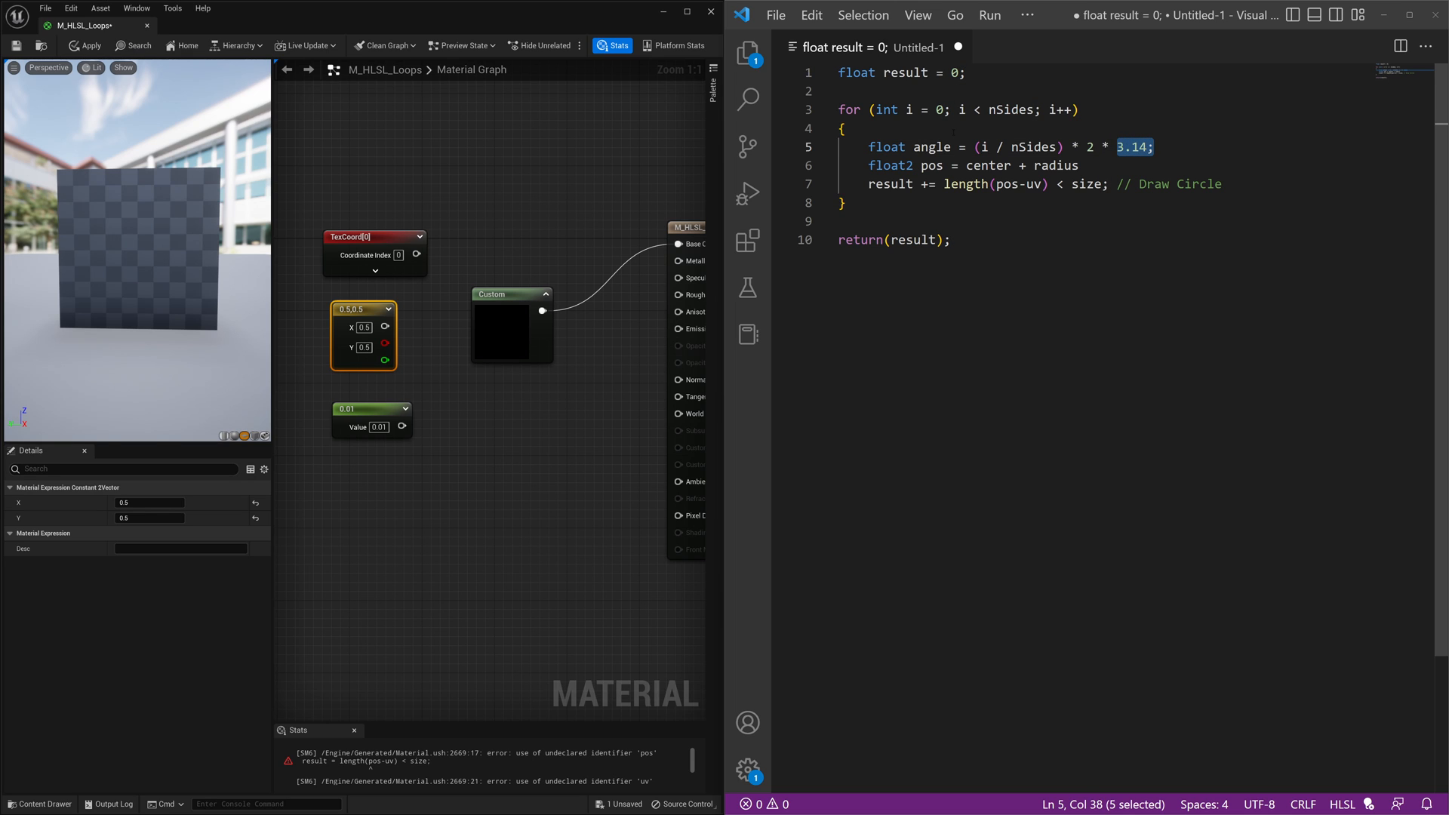
key(Down)
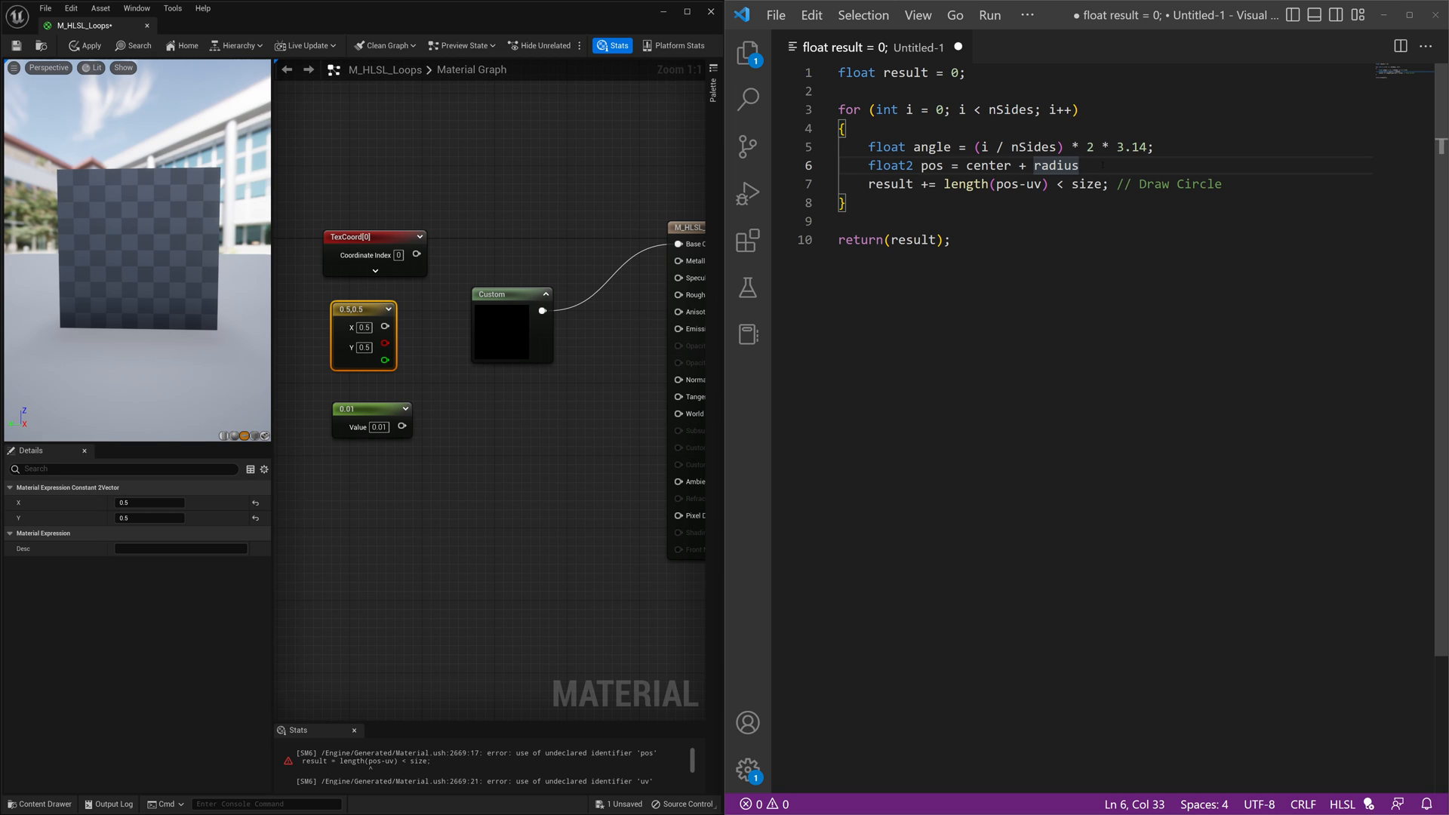
text( * float2)
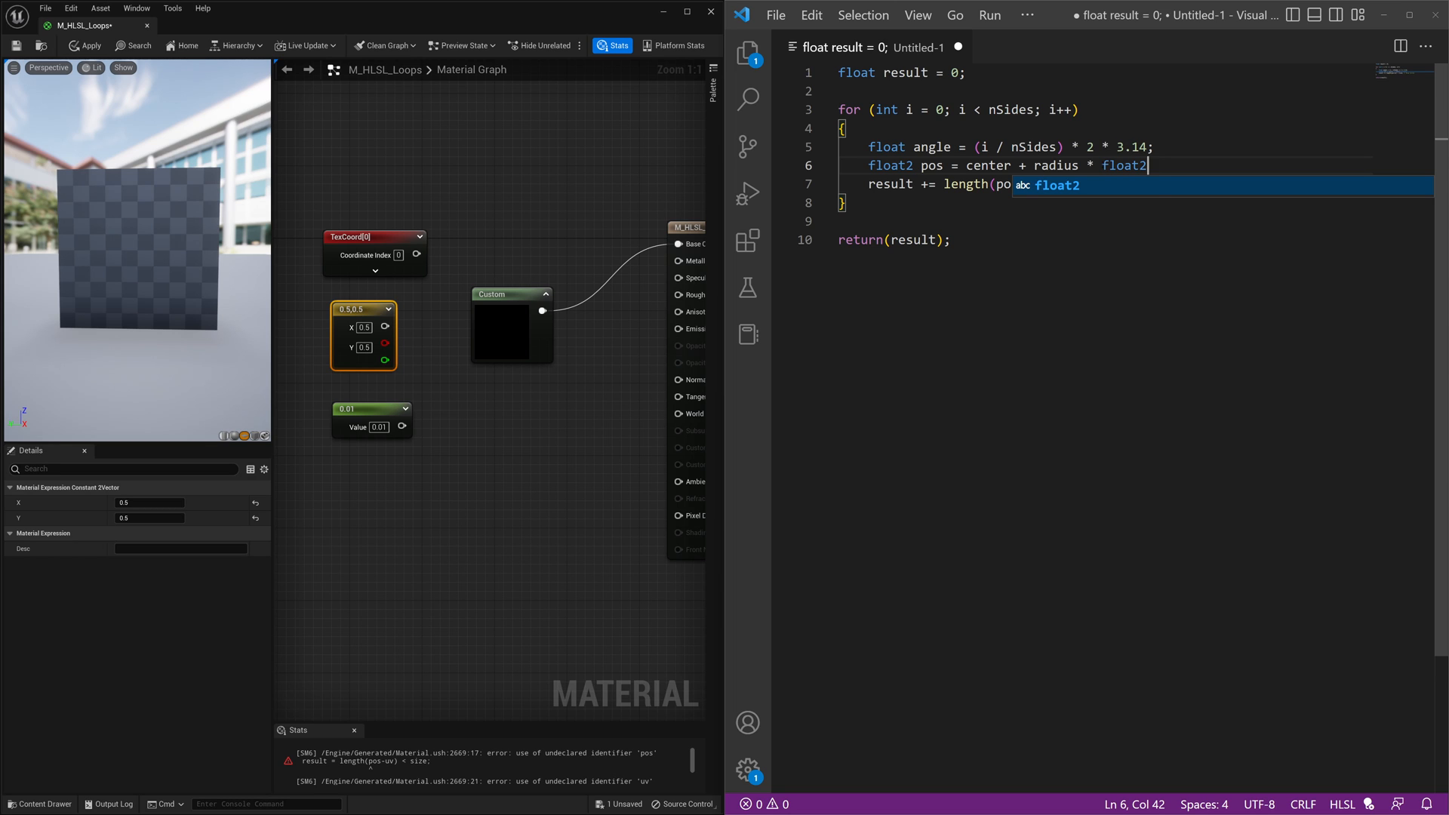
text((cos(an)
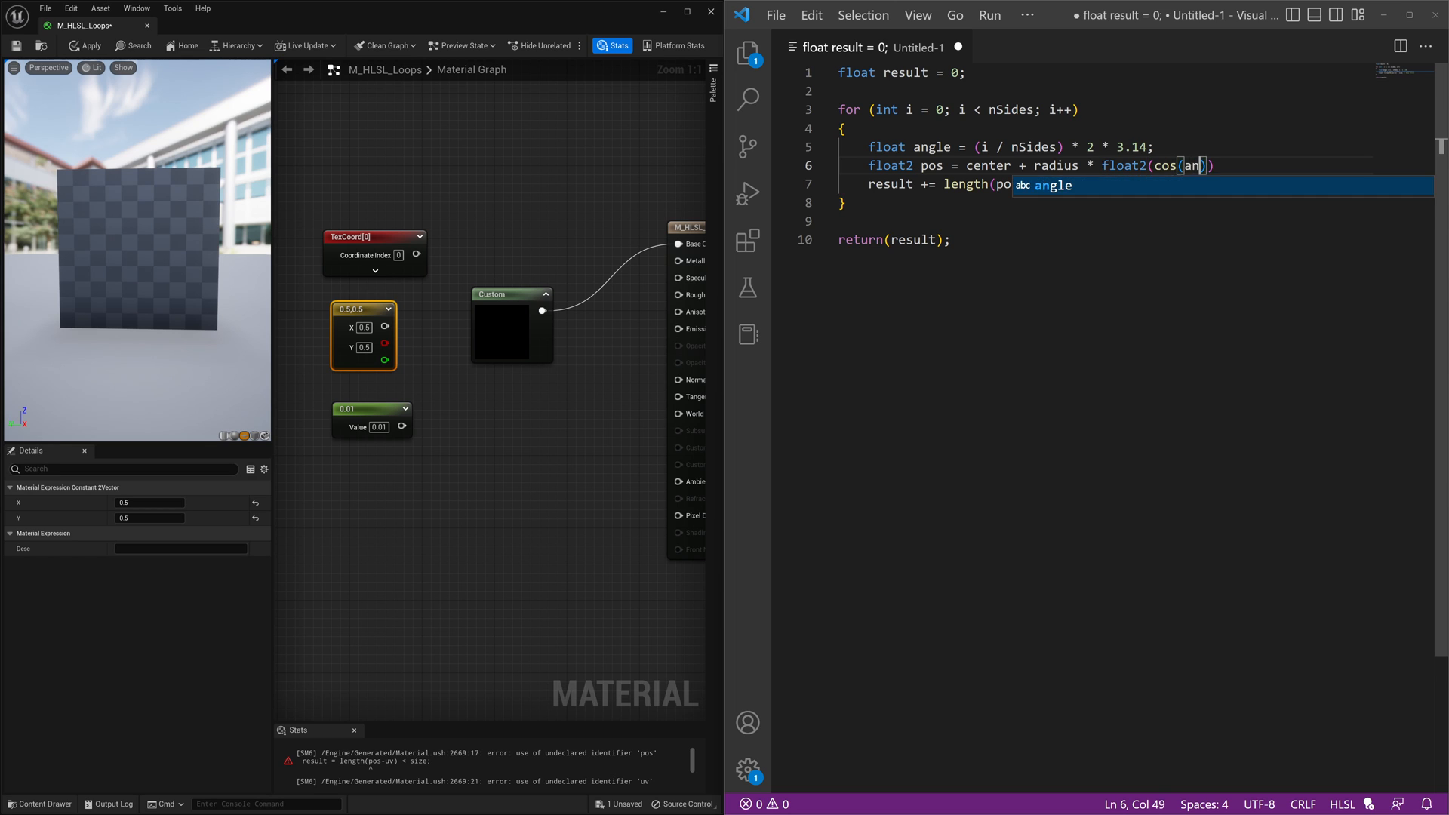
text(gle)
- Finish the pos line as center + radius * float2(cos(angle), sin(angle)) and select pos on line 7
key(Right)
text(, )
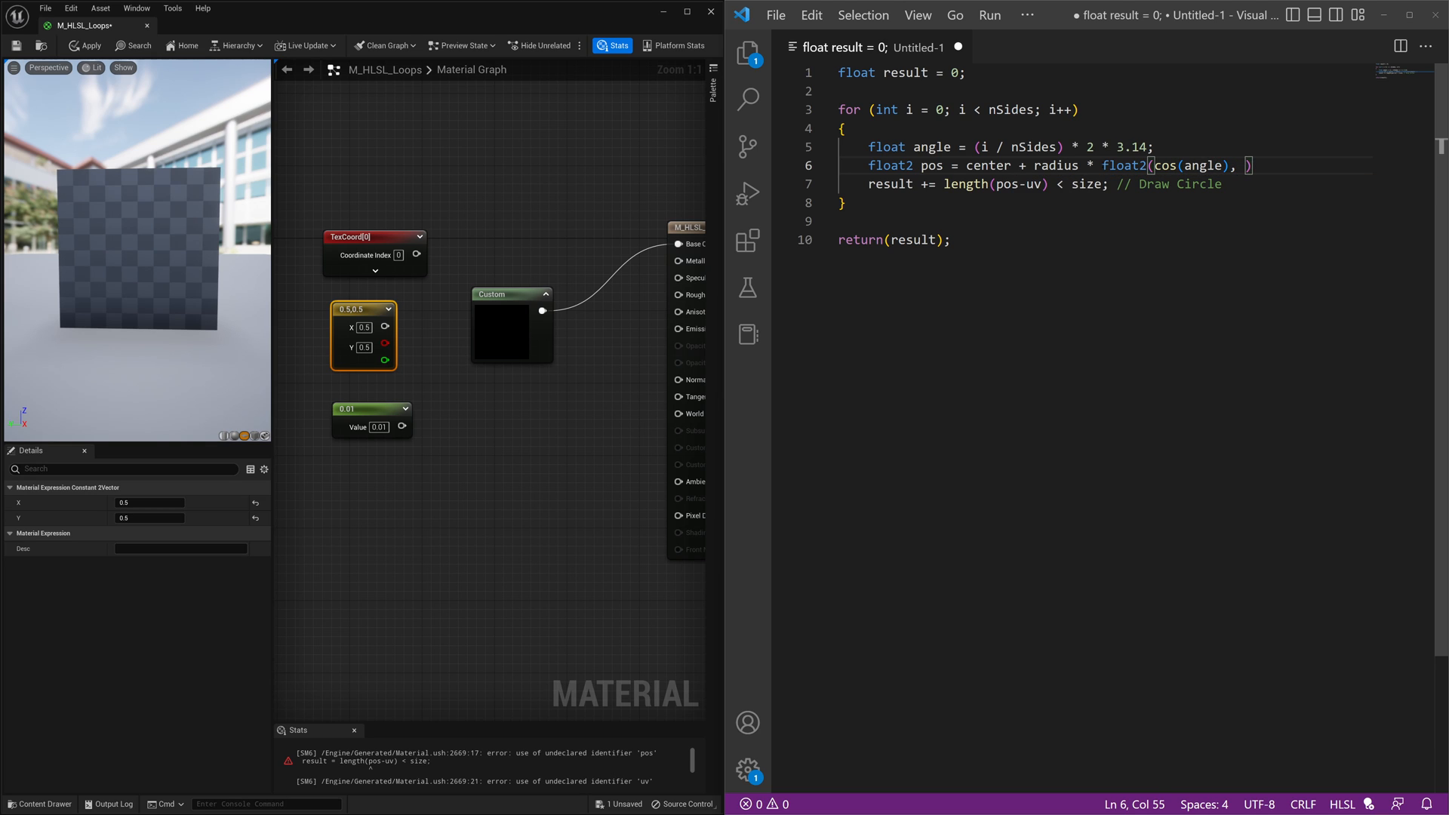
text(sin(angle)
key(Escape)
text());)
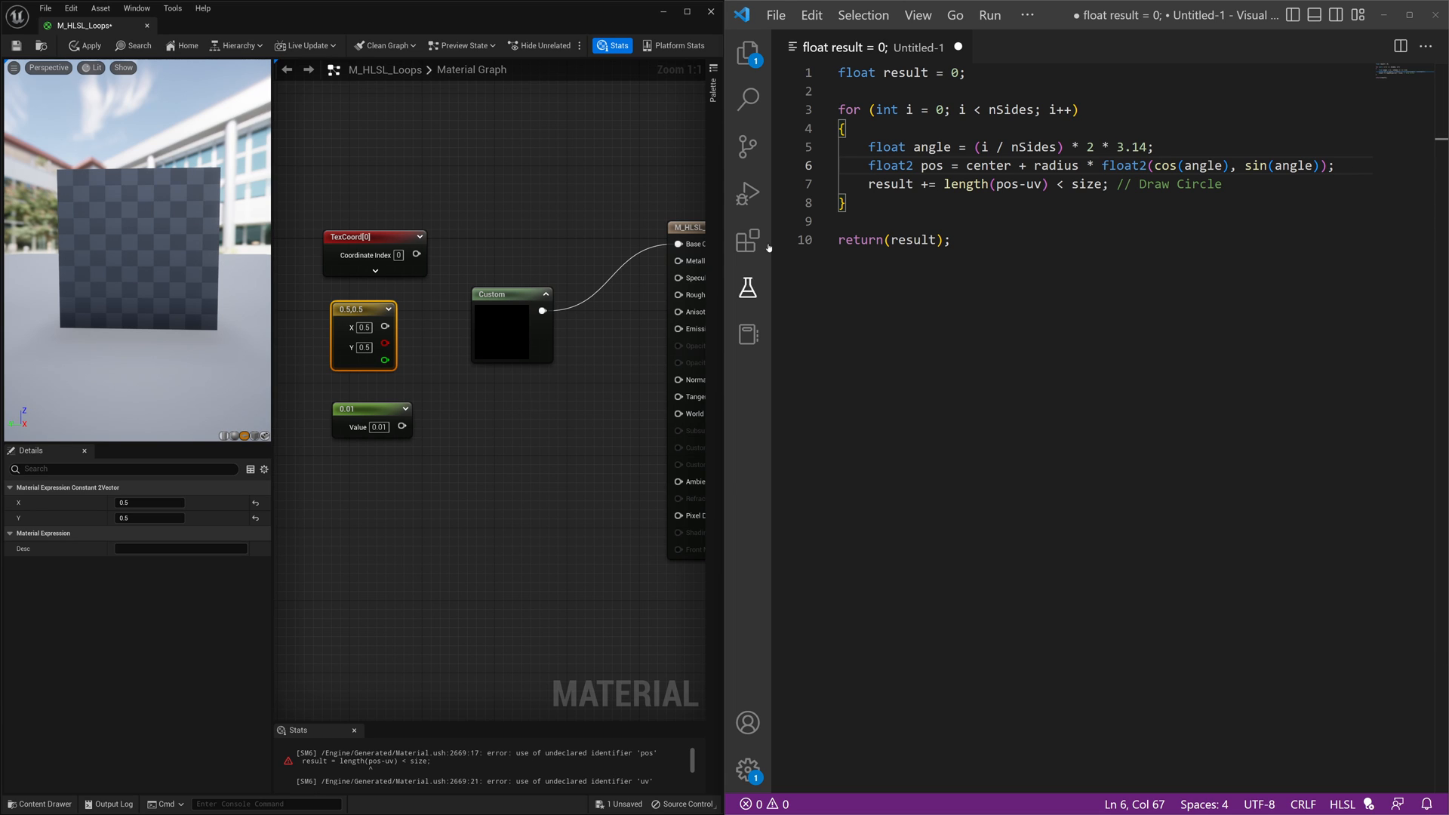
drag(868, 185, 1110, 185)
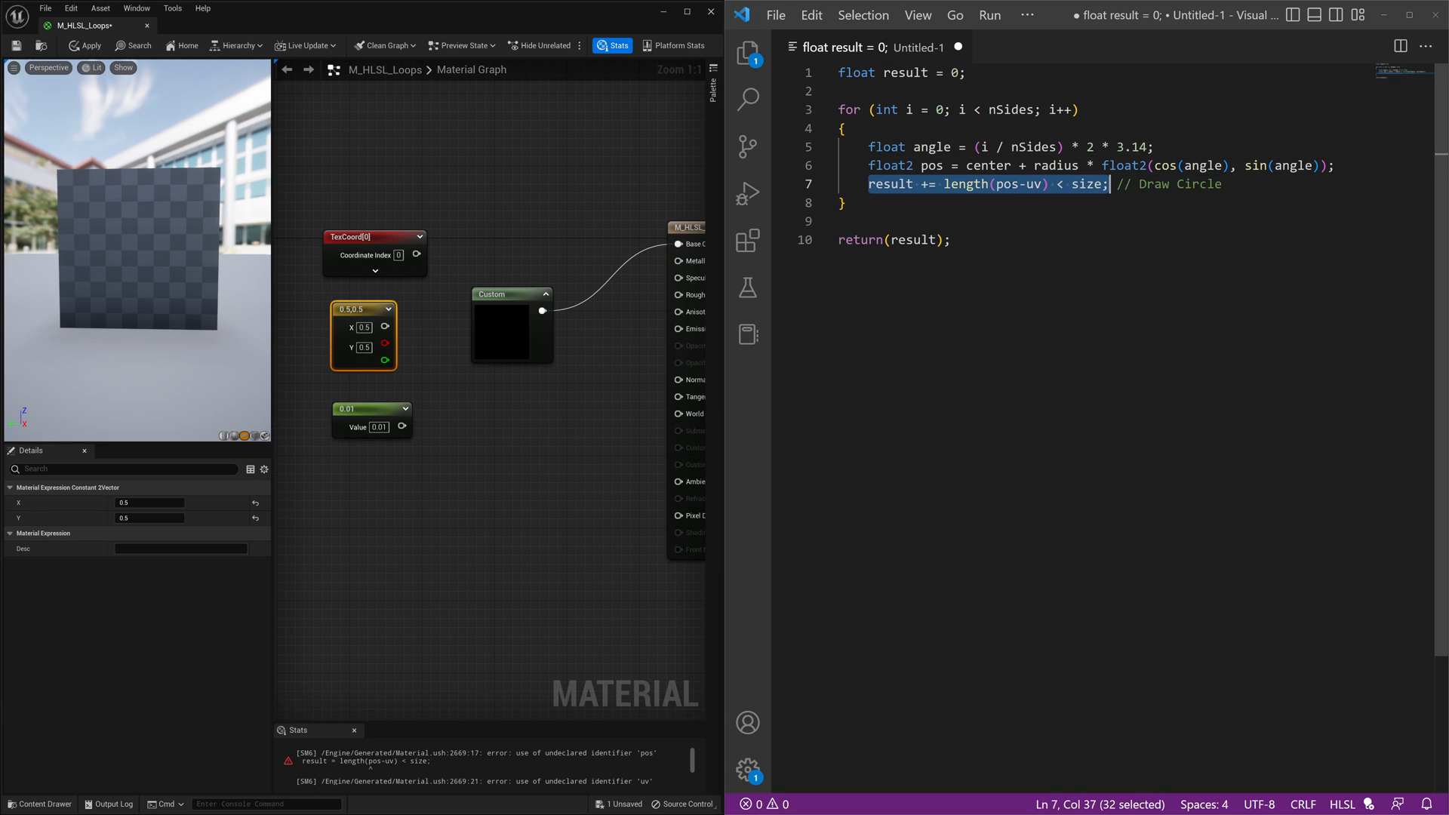
click(974, 166)
double_click(1005, 185)
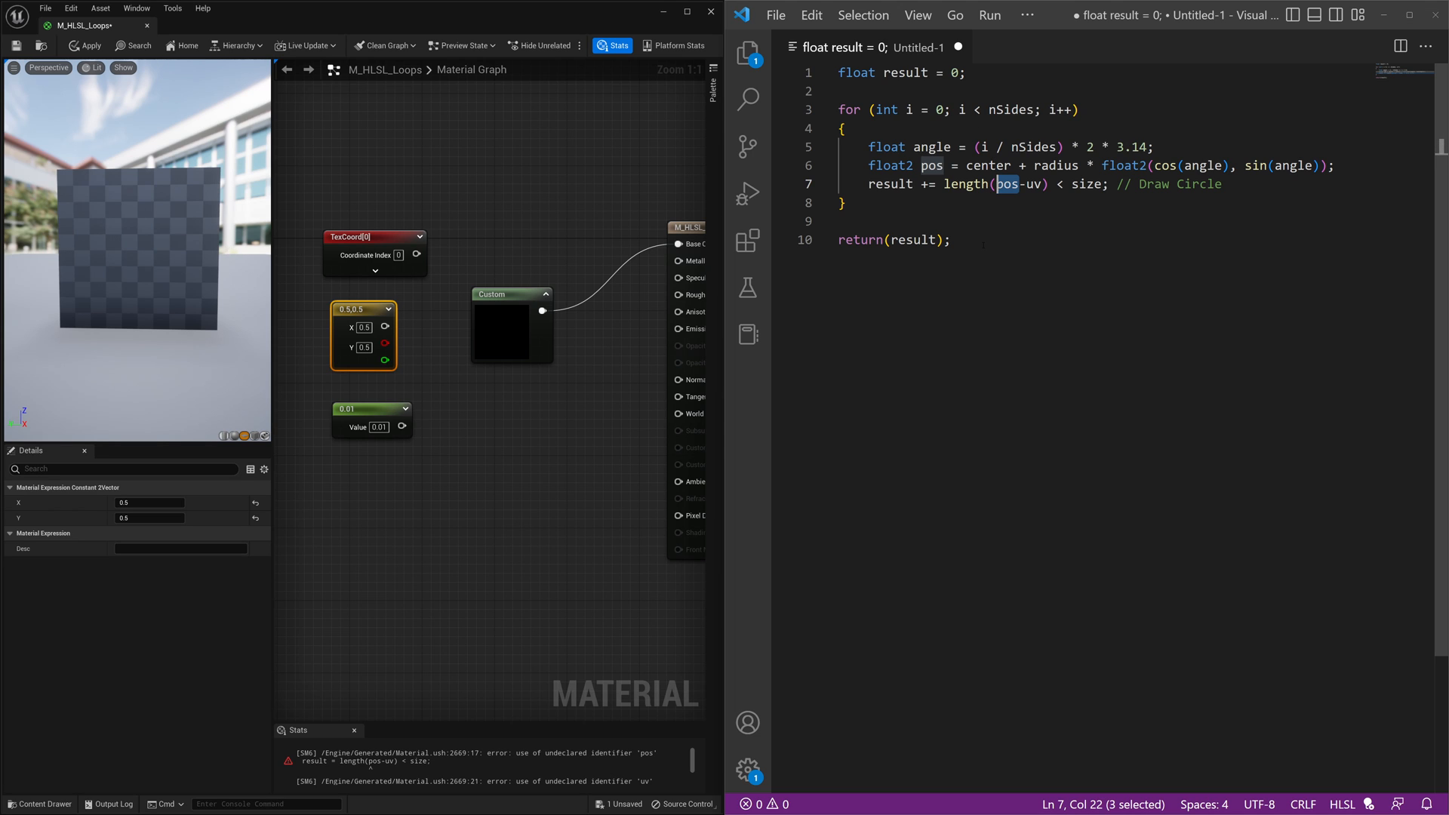
- Copy the nSides loop code from VS Code and paste it into the Custom node's Code field
drag(957, 241, 839, 73)
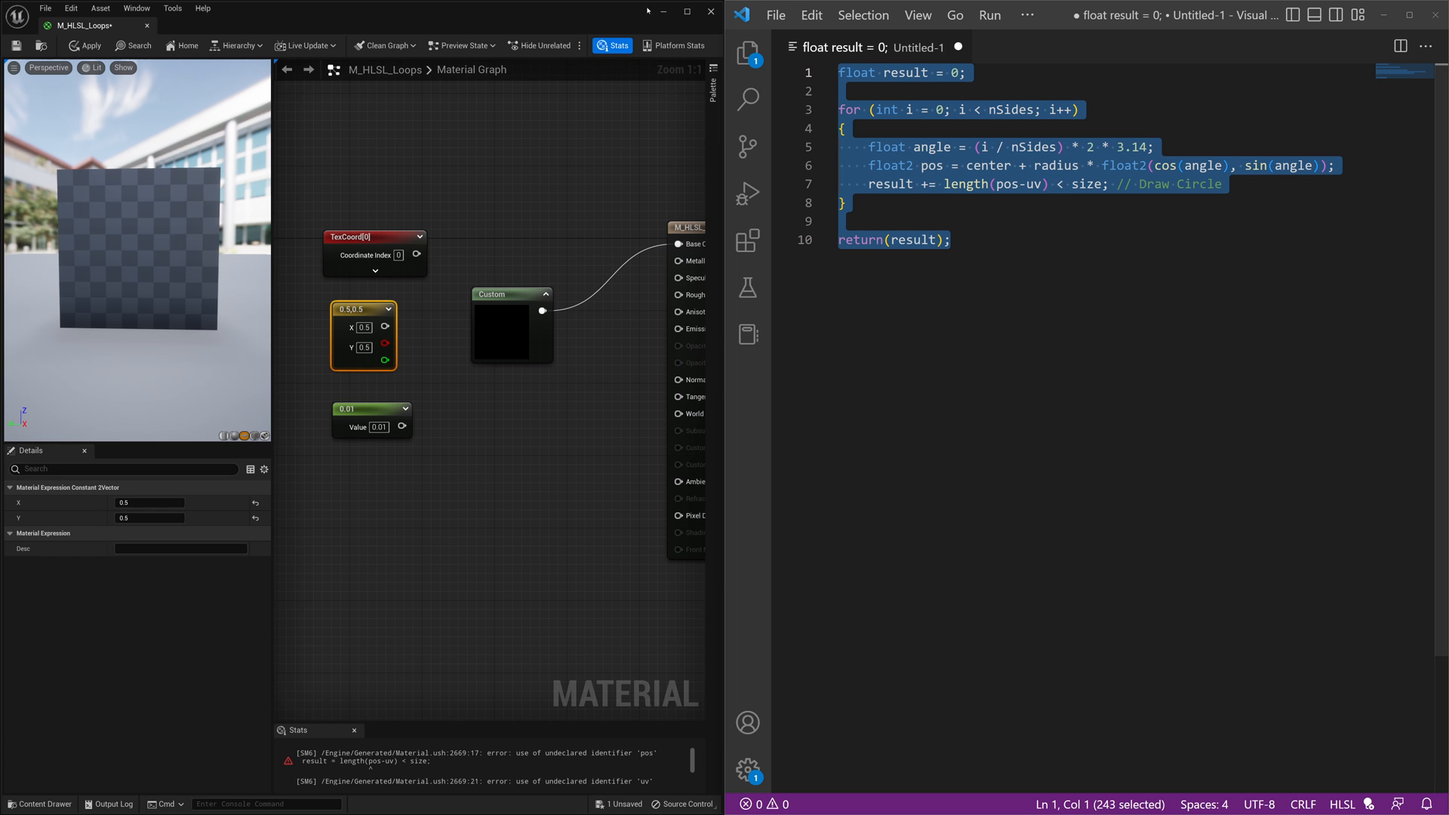
key(ctrl+c)
click(686, 11)
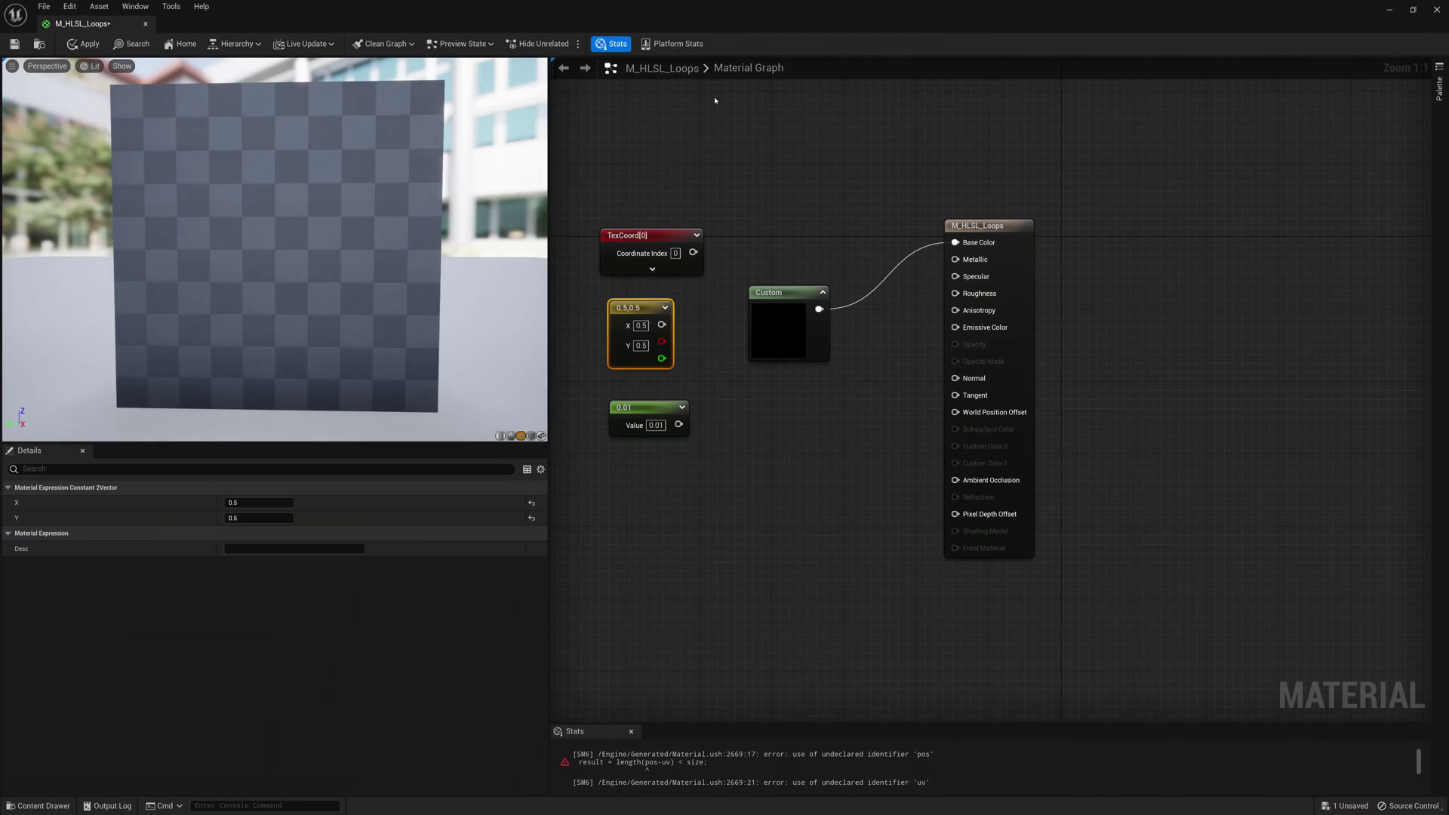
click(759, 323)
click(272, 503)
key(ctrl+a)
key(ctrl+v)
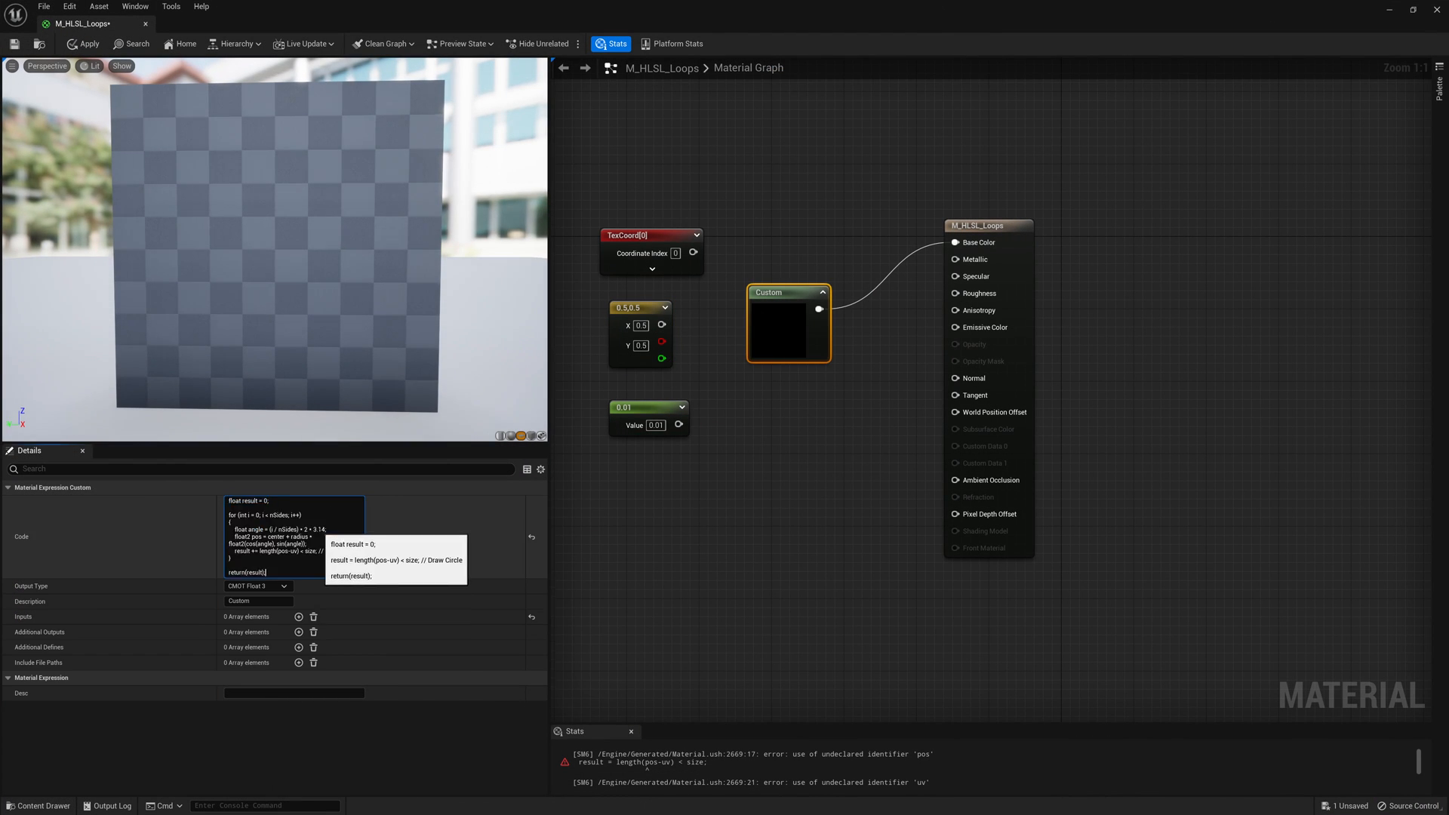
key(Return)
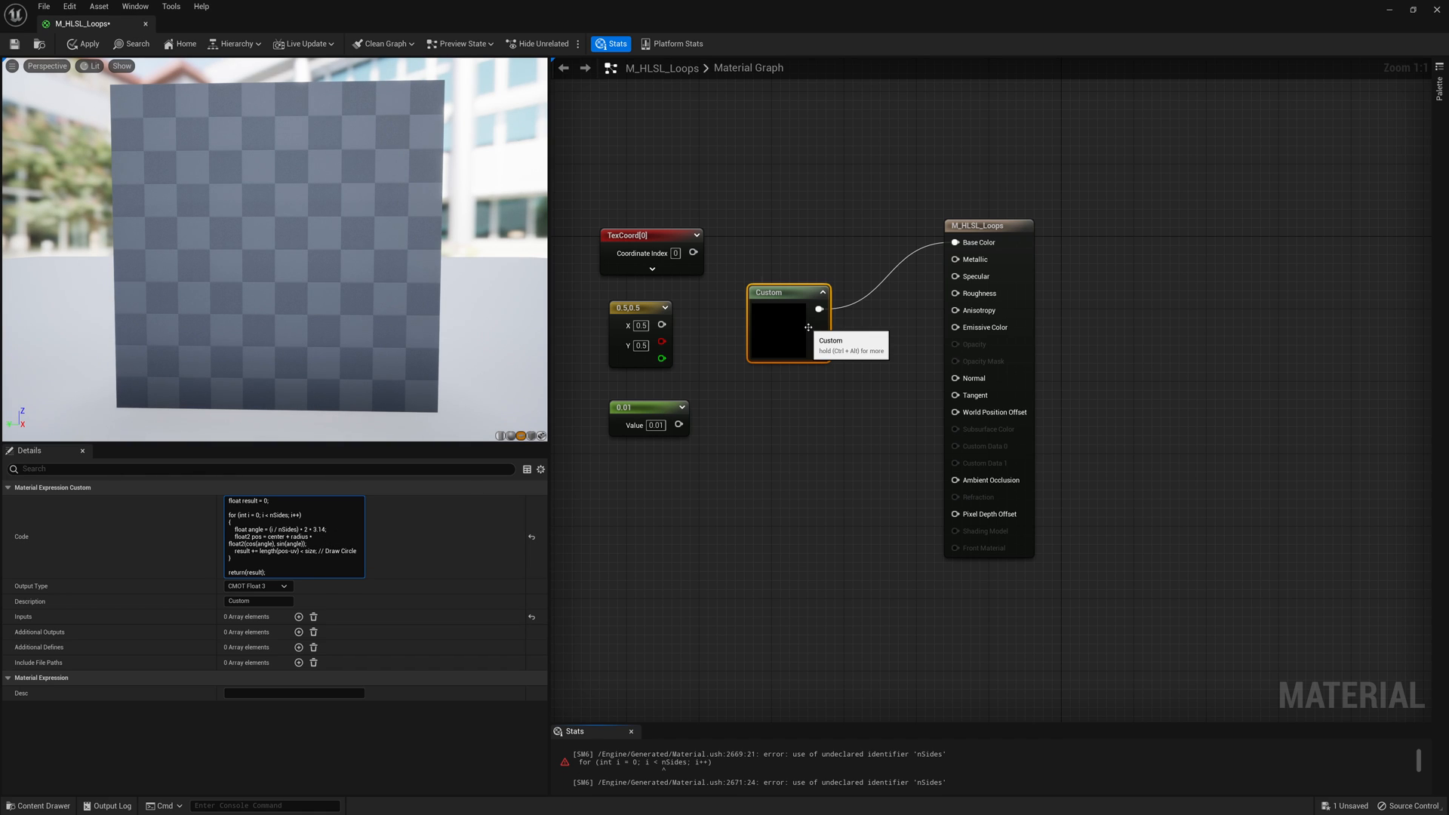
- Add a Custom node input named uv and wire TexCoord into it
click(300, 609)
click(19, 625)
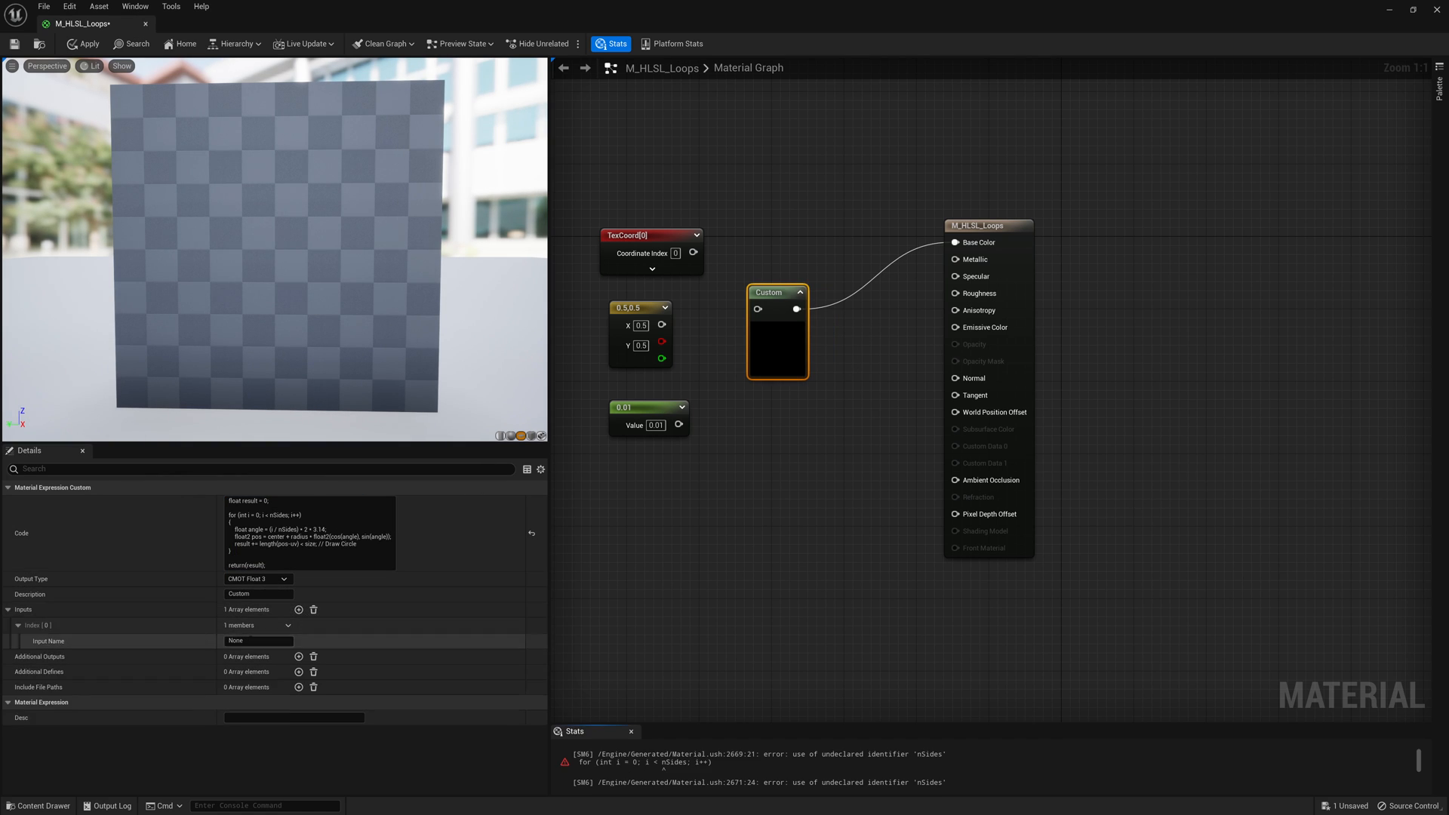
click(259, 641)
text(uv)
key(Return)
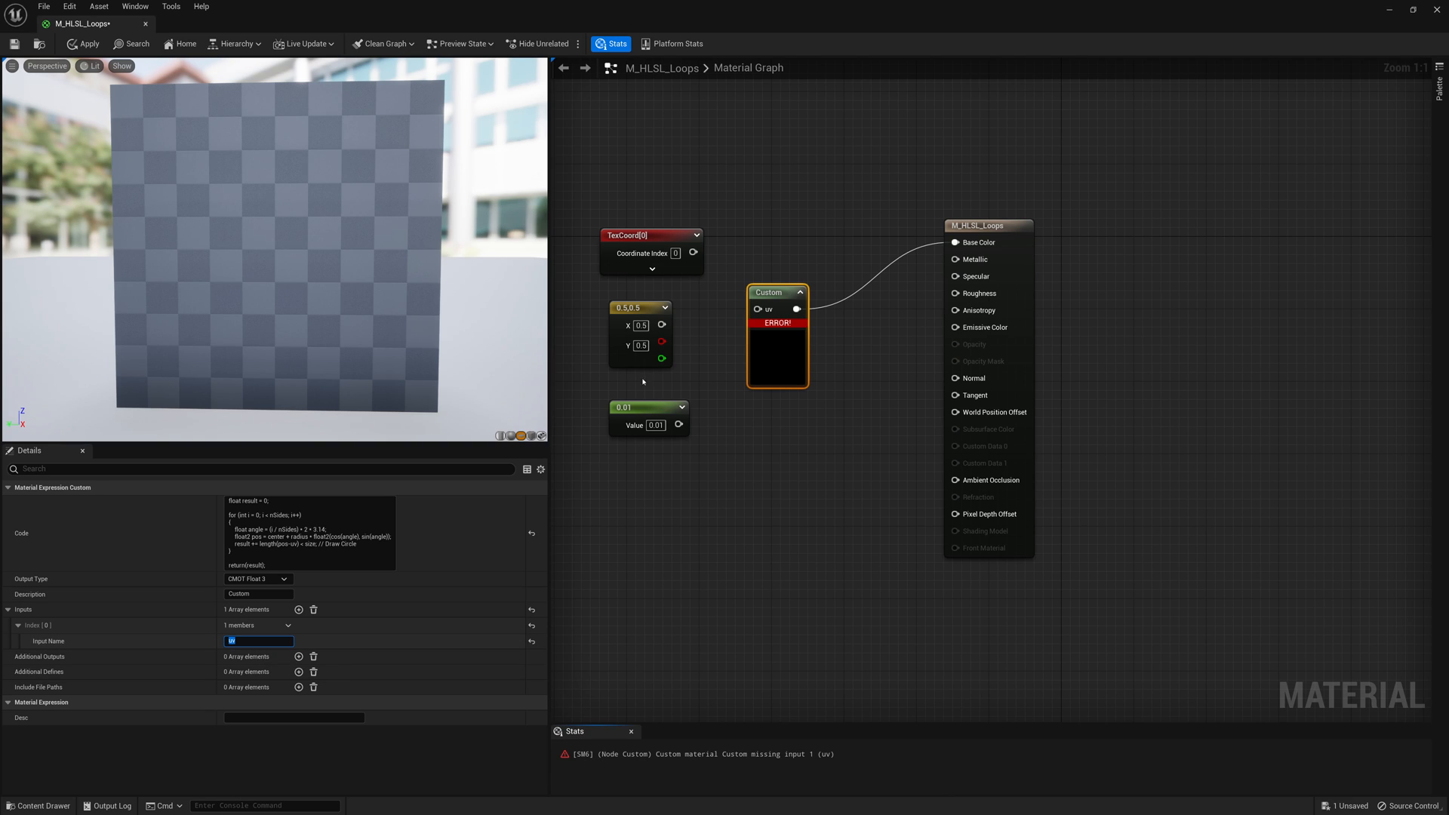
drag(756, 310, 693, 252)
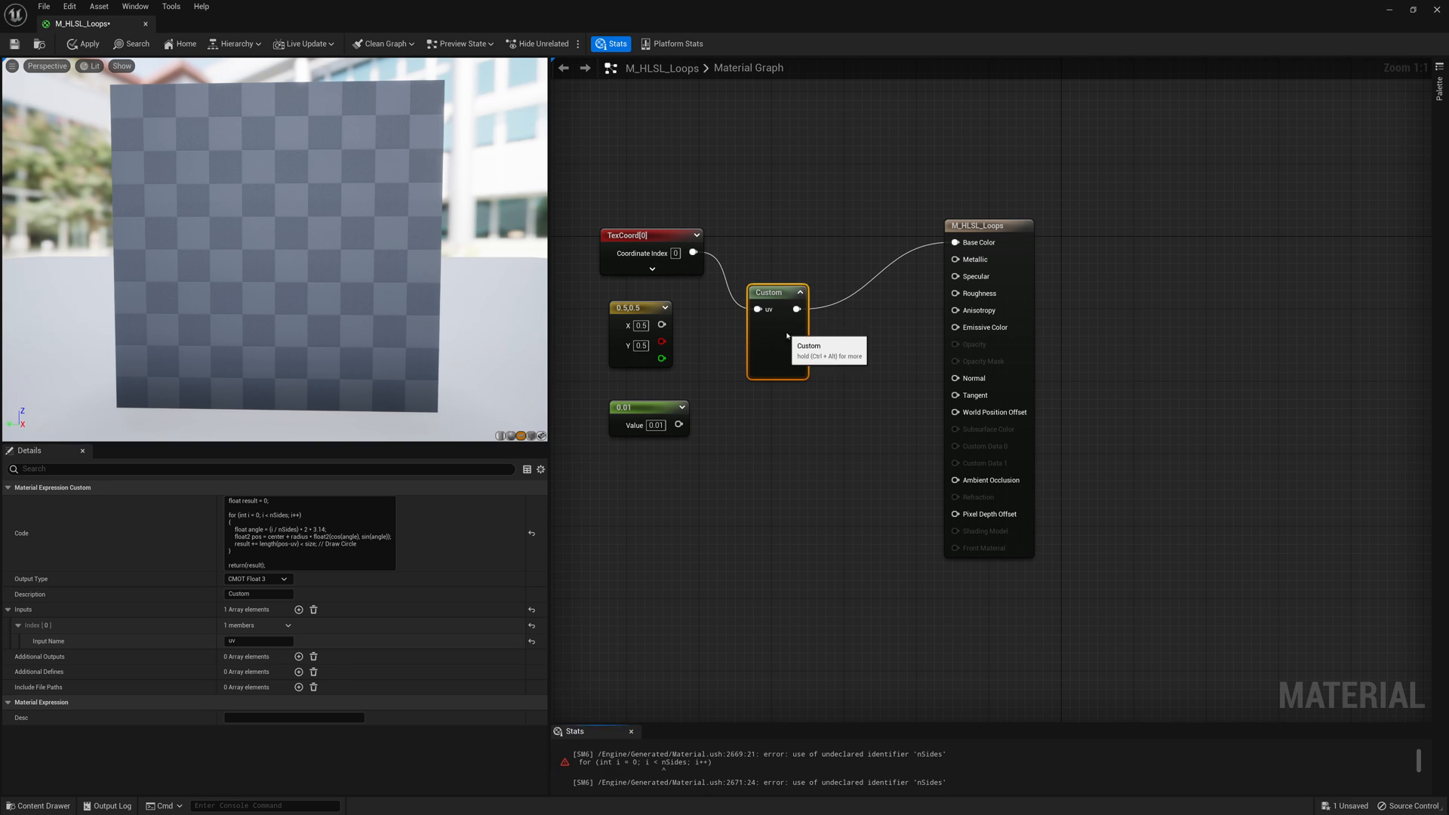
- Add a center input to the Custom node and wire the 0.5,0.5 vector into it
click(299, 609)
click(20, 658)
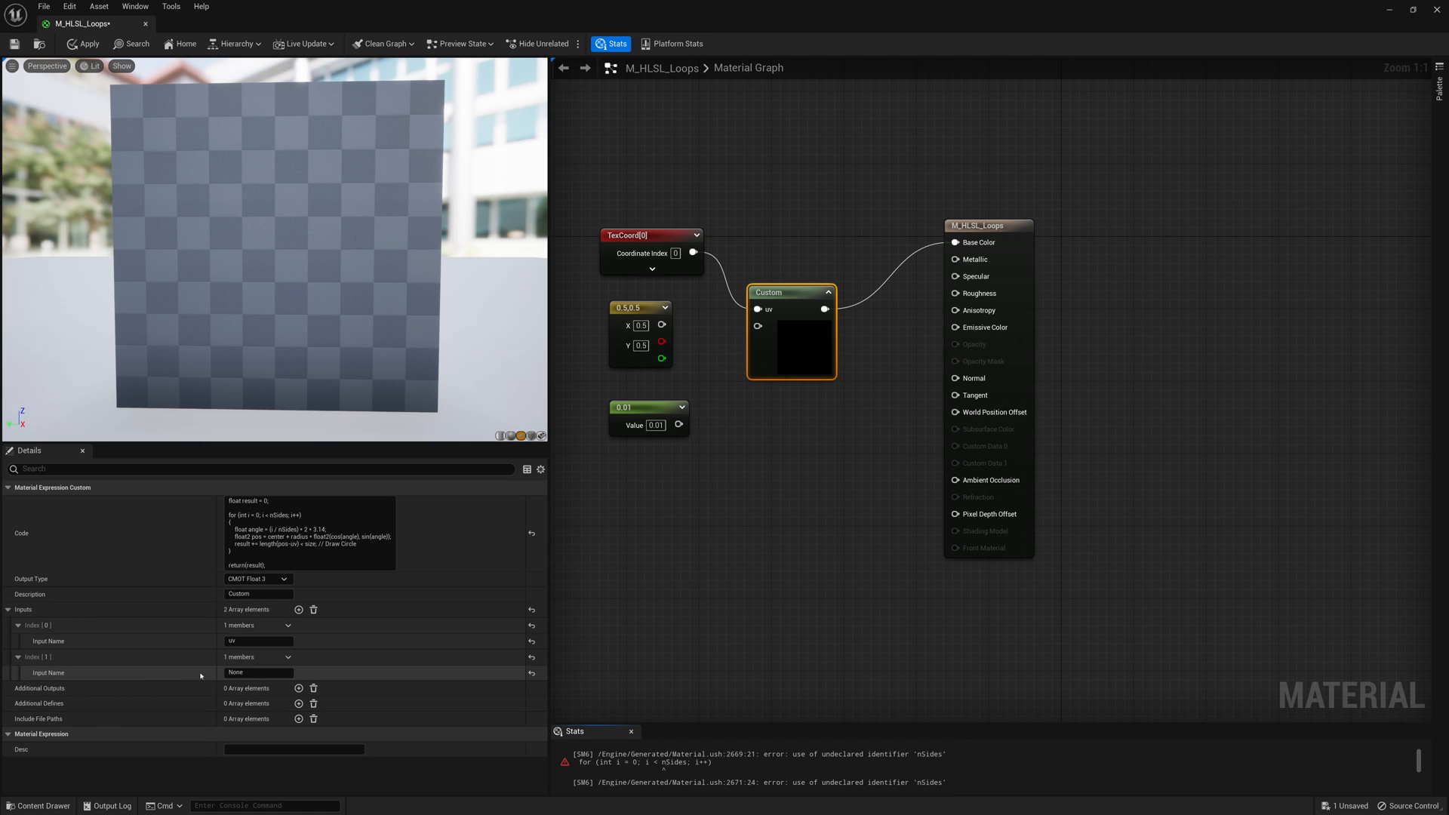
click(258, 674)
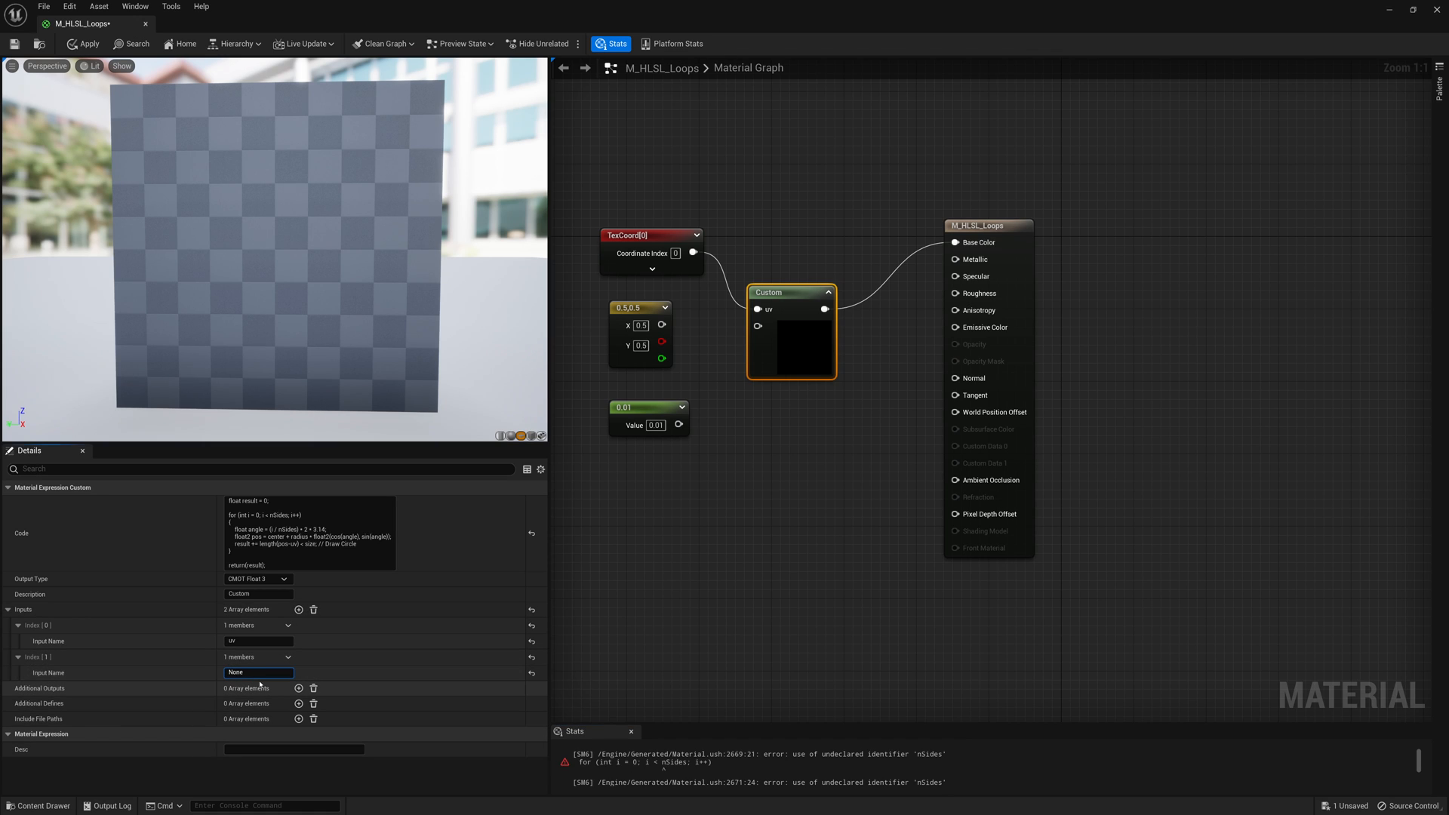
text(center)
key(Return)
drag(757, 326, 663, 325)
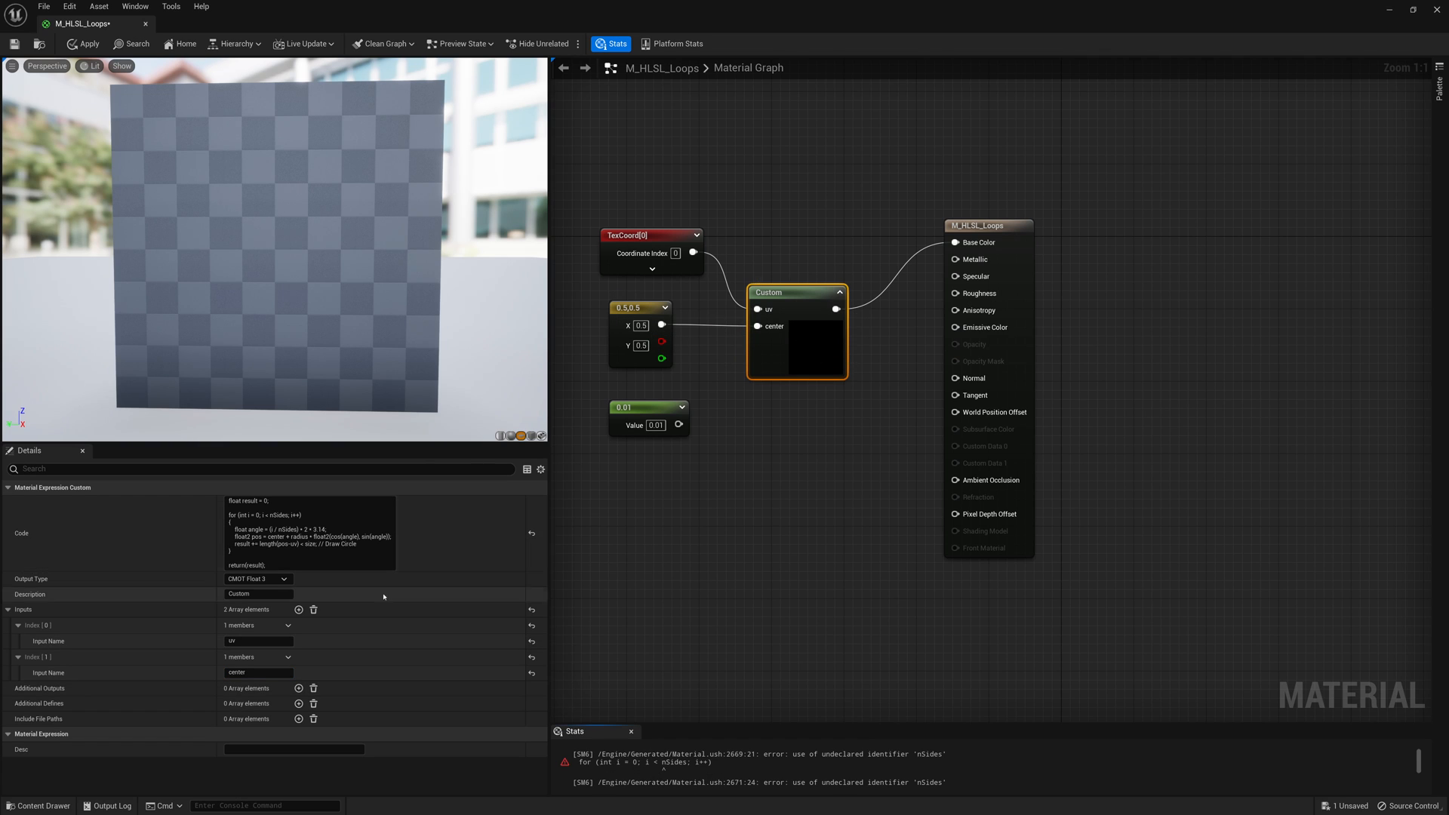
- Add a radius input and feed it from a new Constant node set to 0.2
click(298, 609)
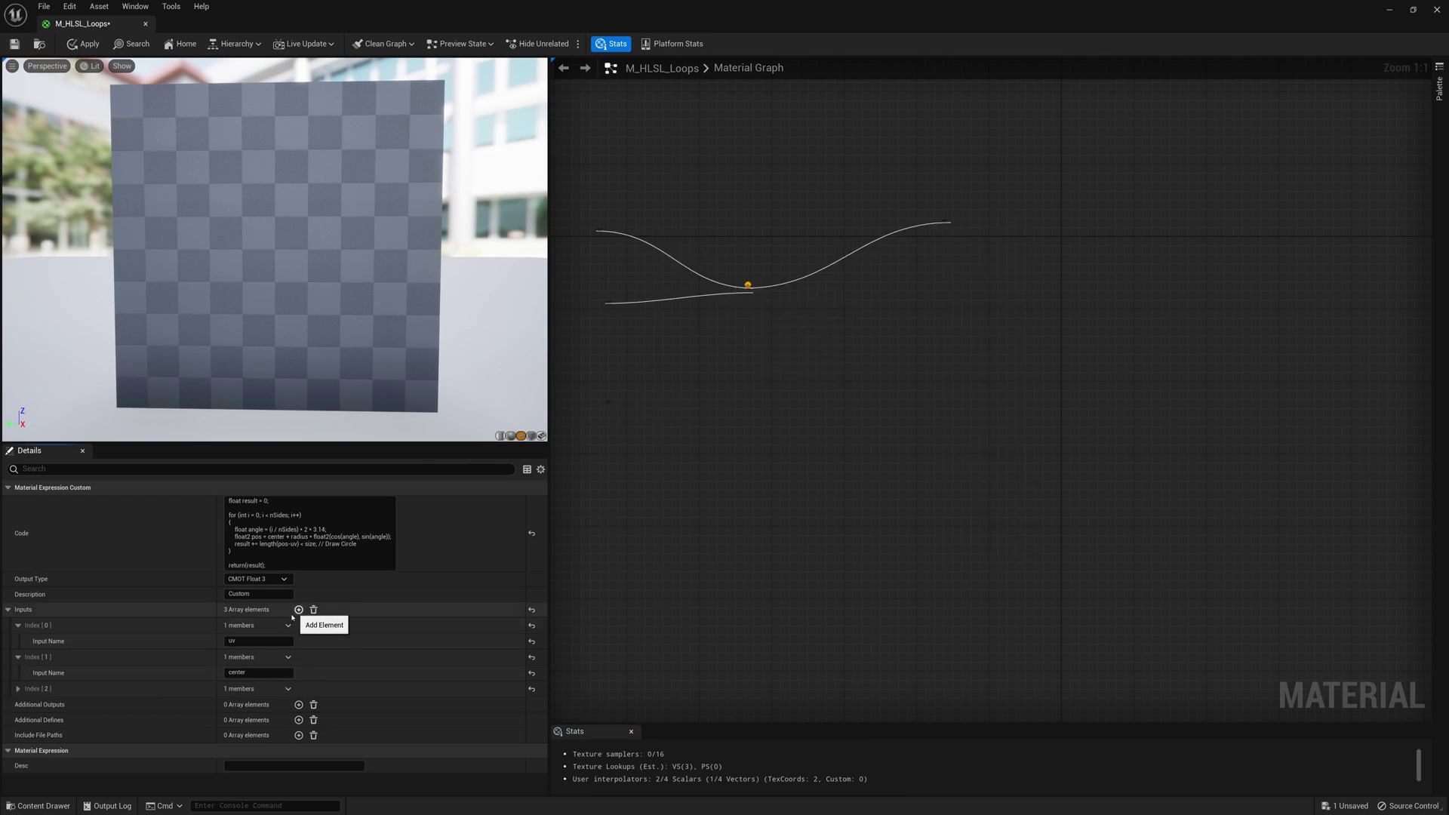
click(19, 689)
double_click(237, 703)
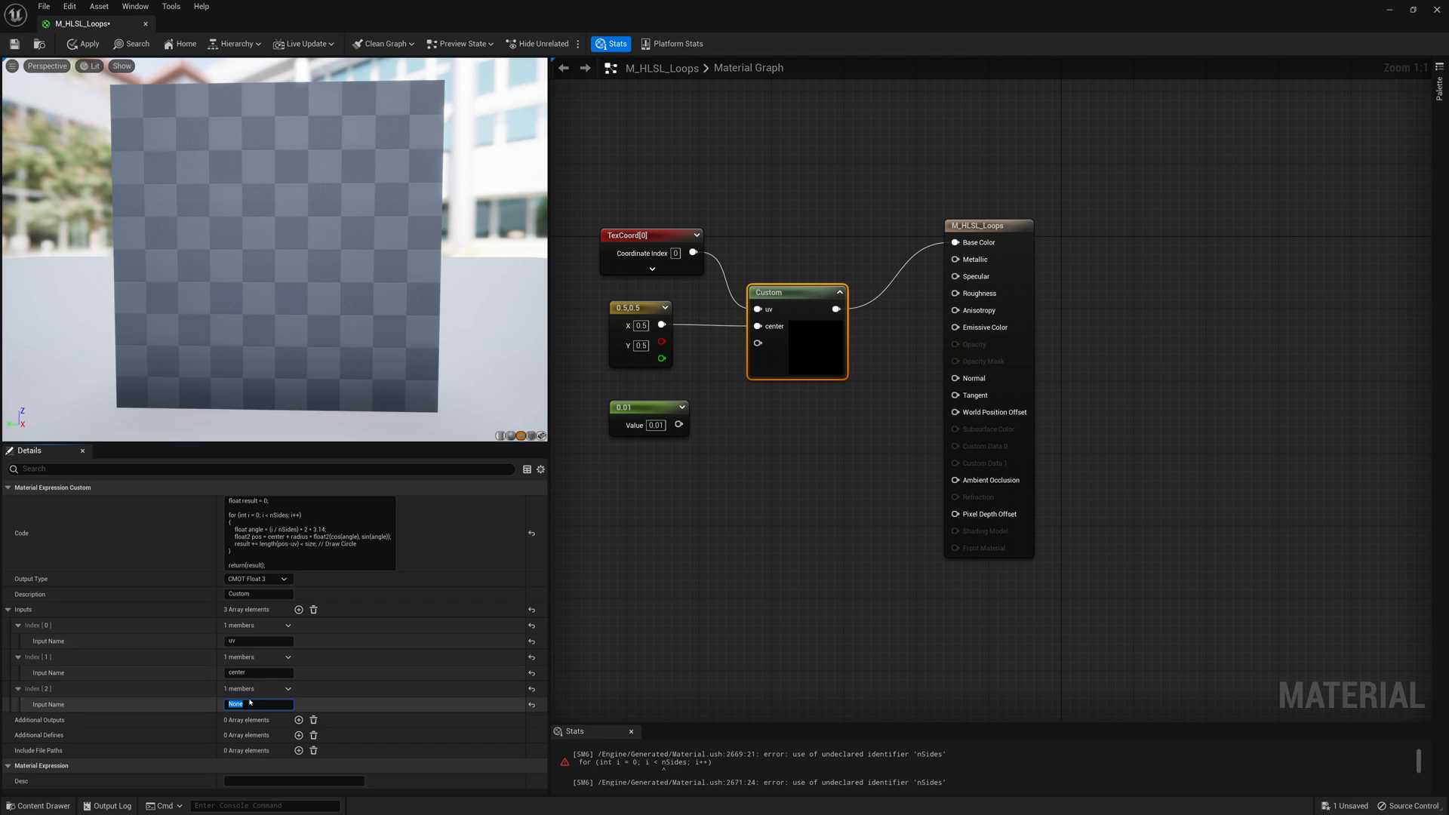
text(radius)
key(Return)
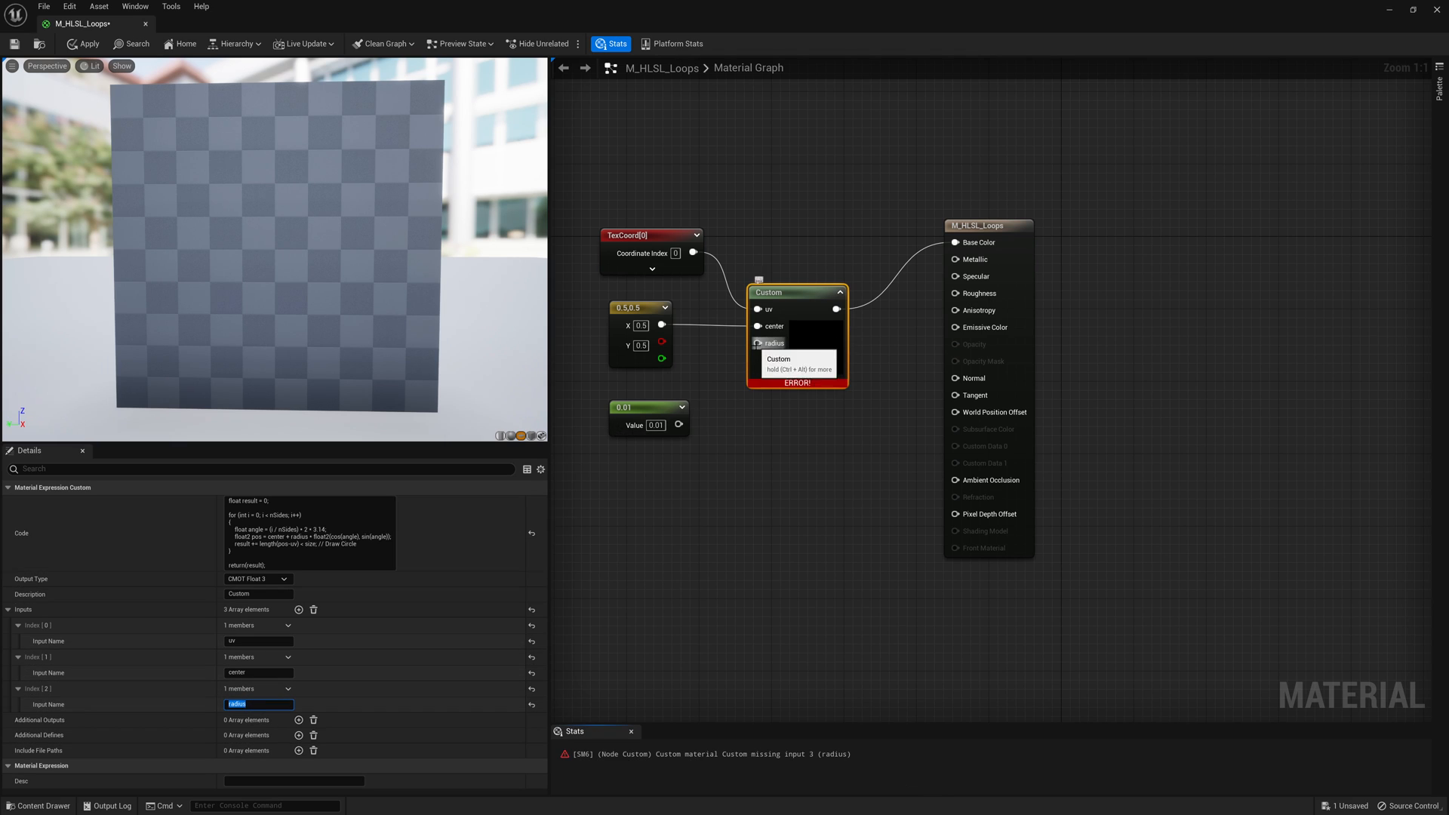
drag(646, 406, 637, 470)
mouse_move(756, 342)
mouse_down()
mouse_move(677, 403)
mouse_move(617, 399)
mouse_up()
text(cons)
key(Return)
double_click(644, 407)
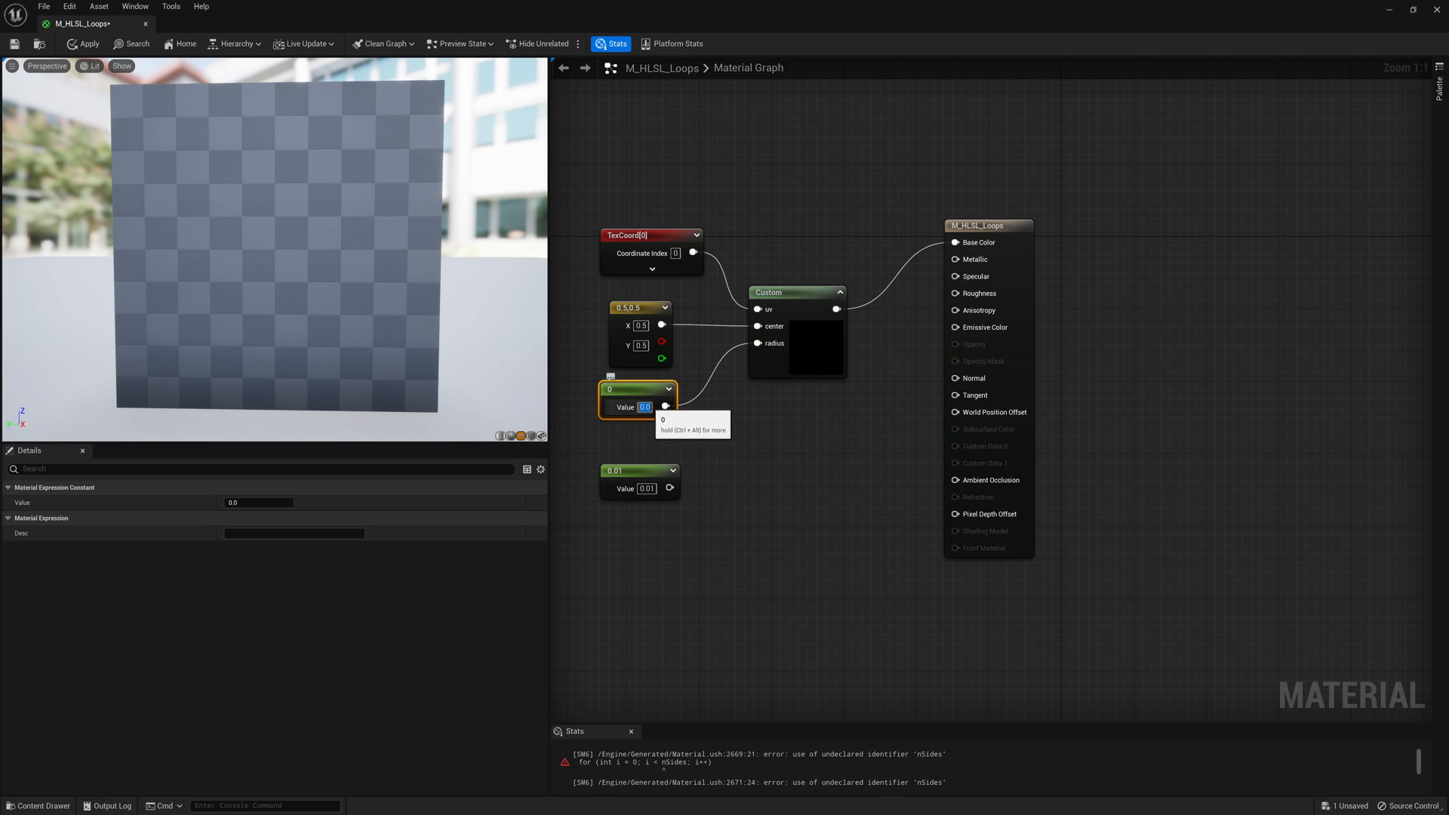
text(.2)
key(Return)
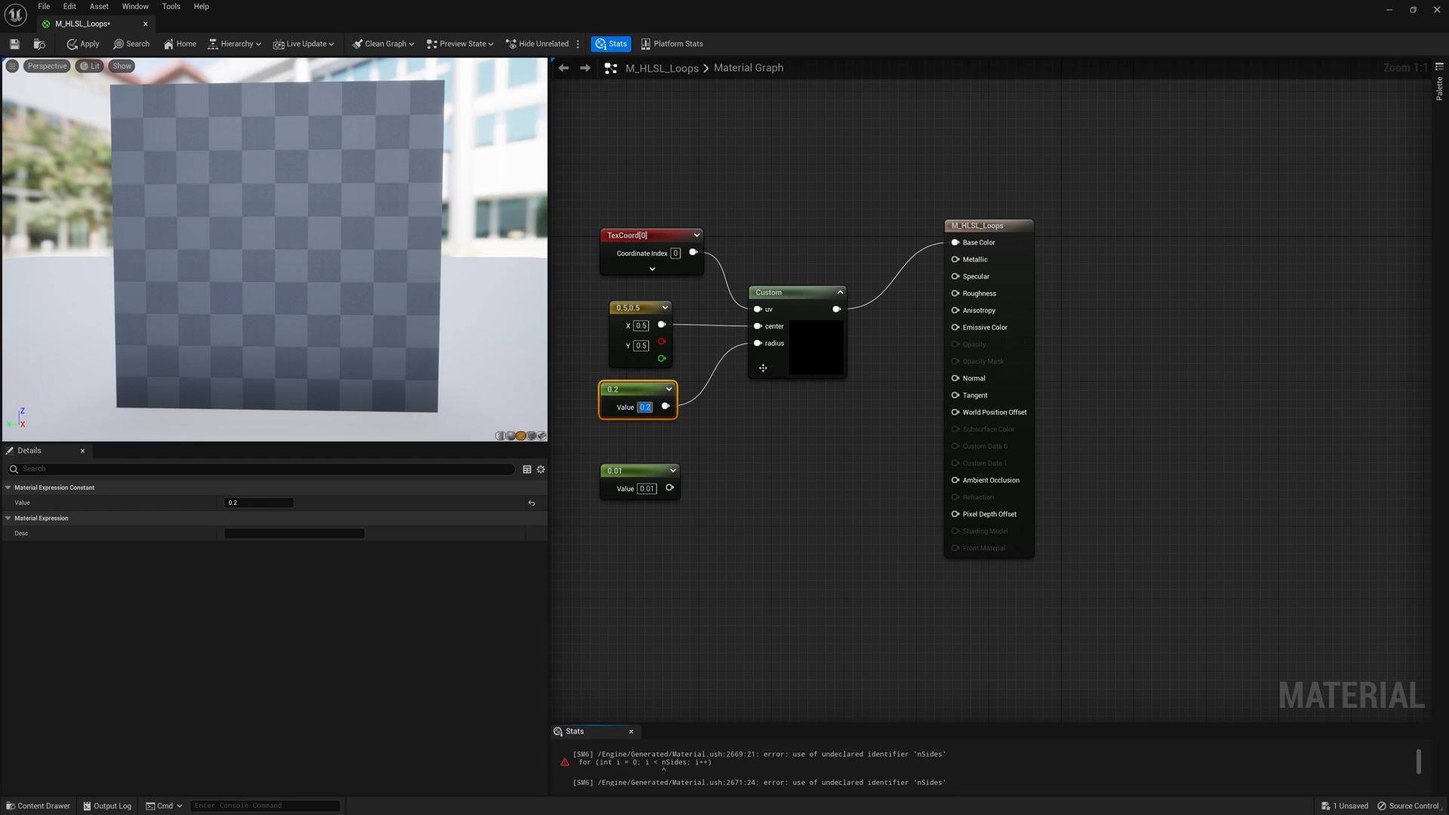
click(798, 341)
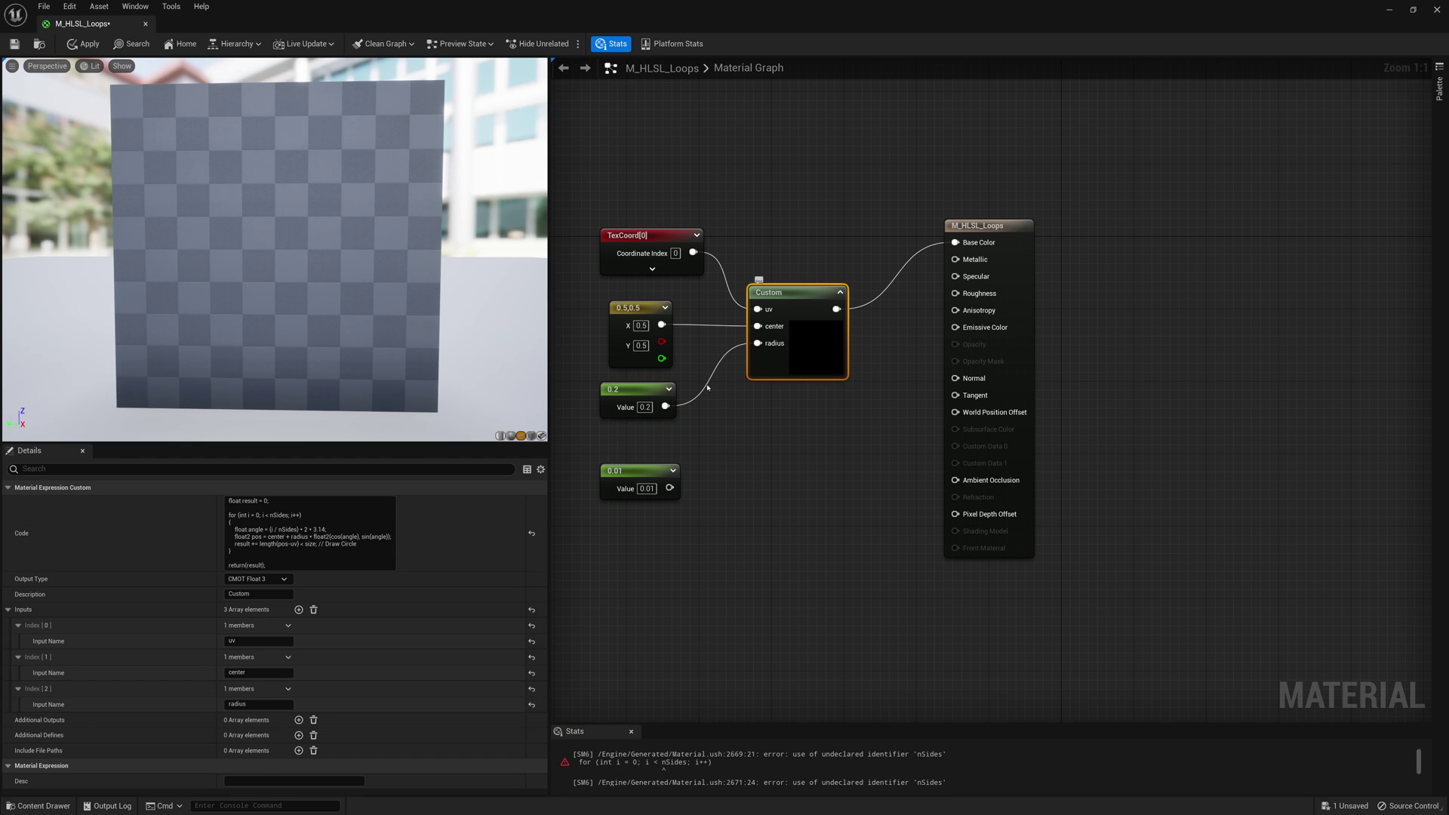
- Add a size input to the Custom node and wire the 0.01 constant into it
click(299, 609)
click(18, 720)
click(261, 736)
text(size)
key(Return)
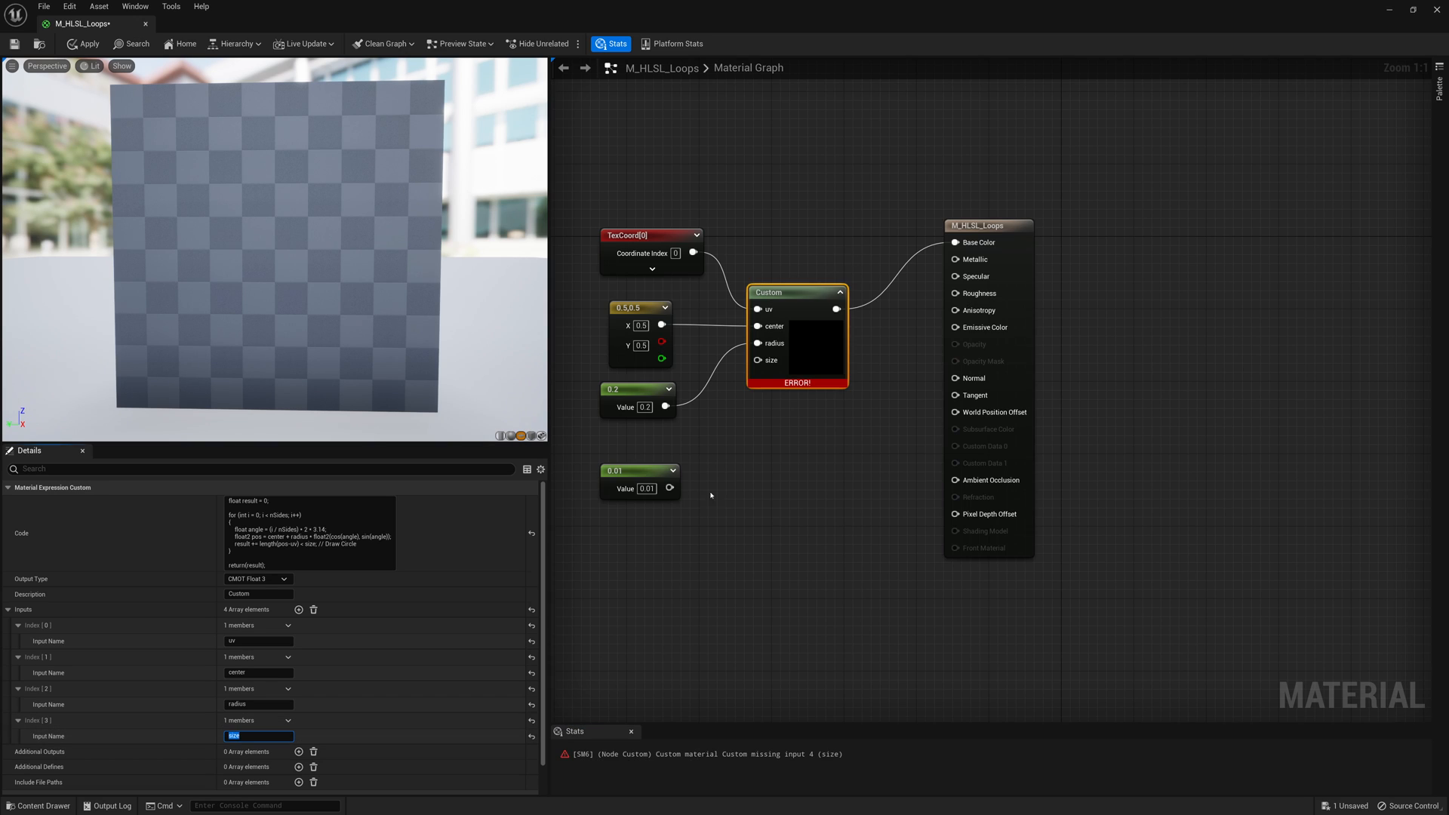
mouse_move(756, 360)
mouse_down()
mouse_move(670, 488)
mouse_move(640, 470)
mouse_up()
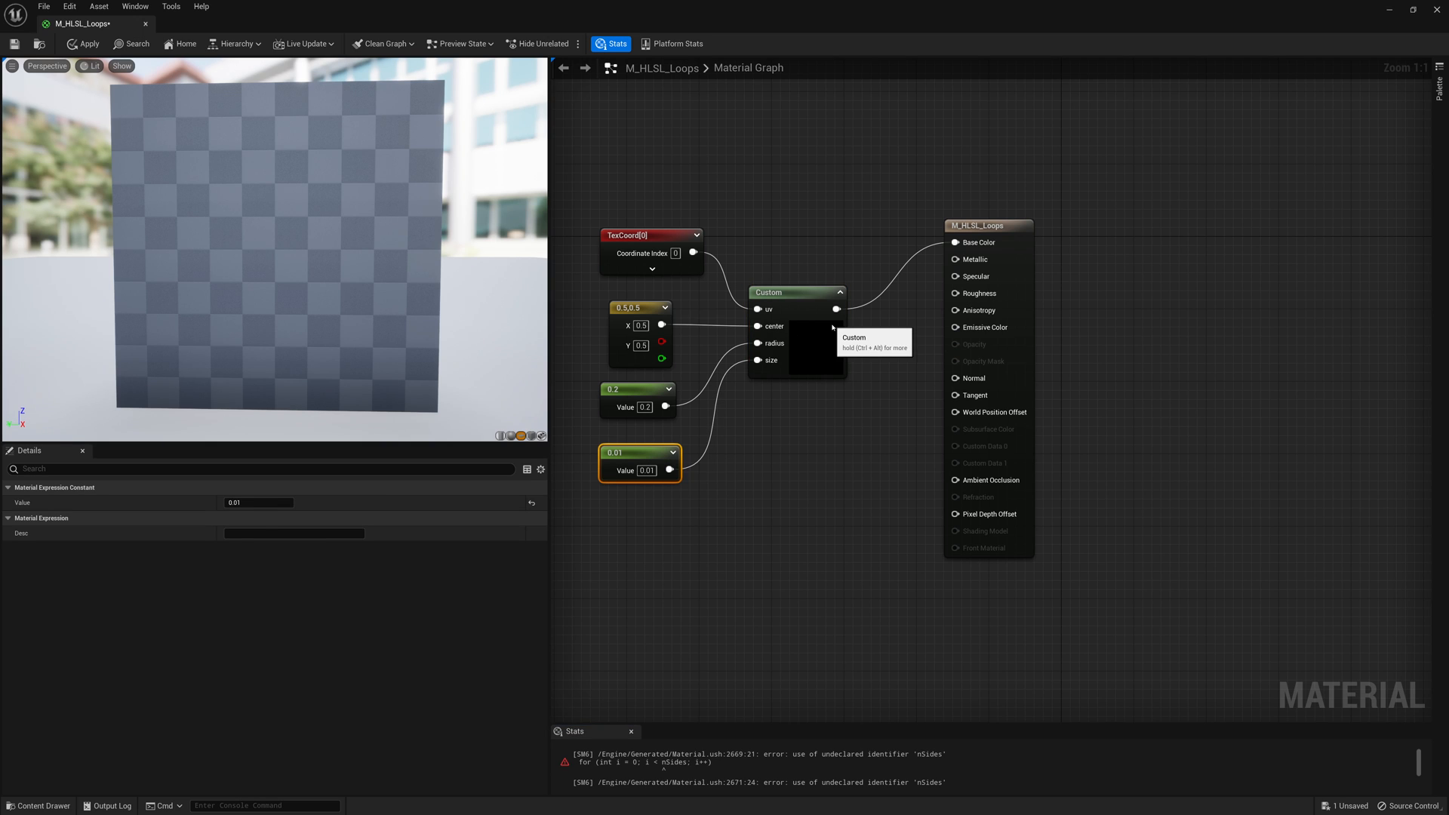
click(832, 325)
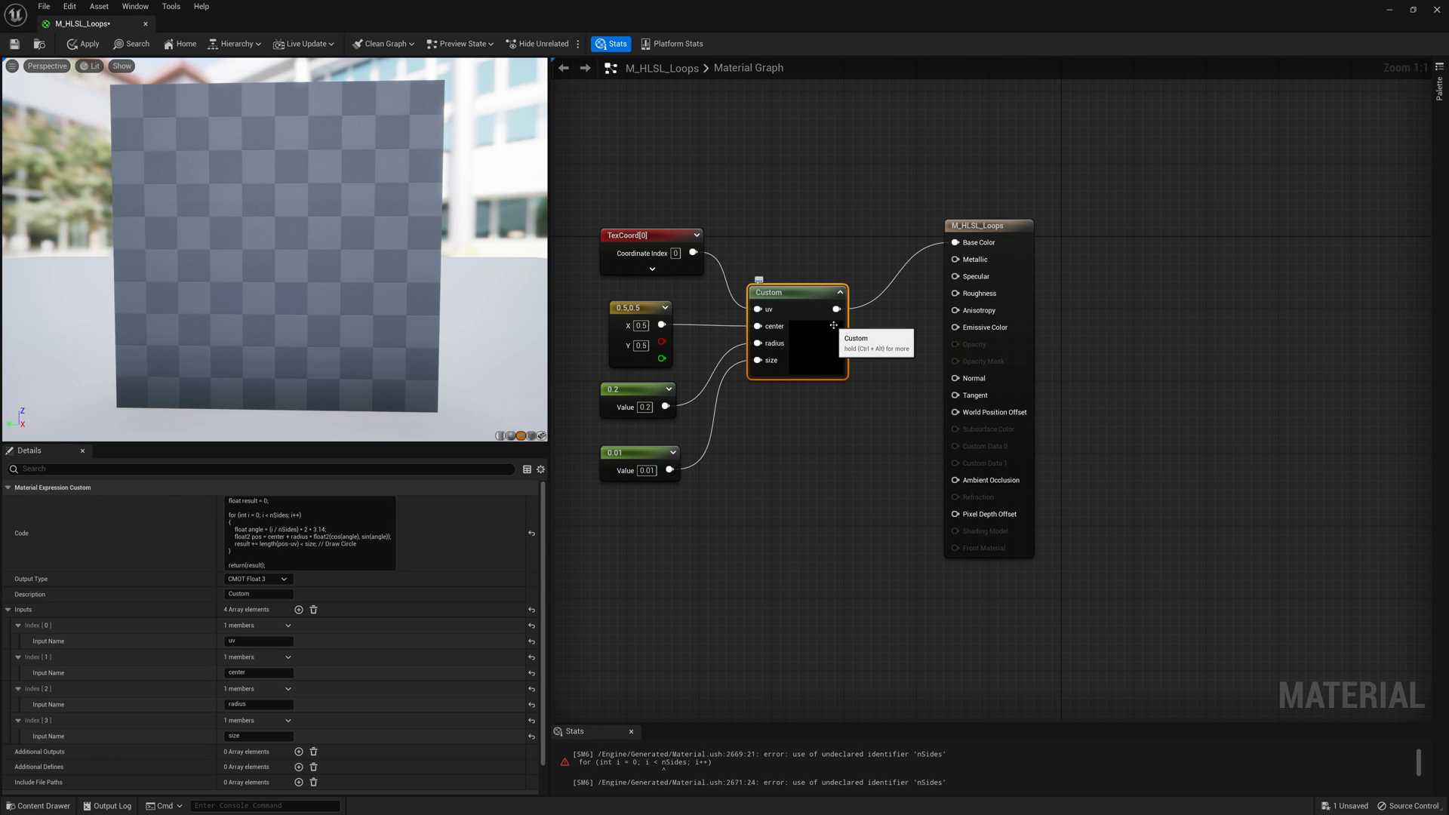
- Add an nSides input fed by a new Constant node set to 3
click(299, 611)
scroll(260, 668, down, 1)
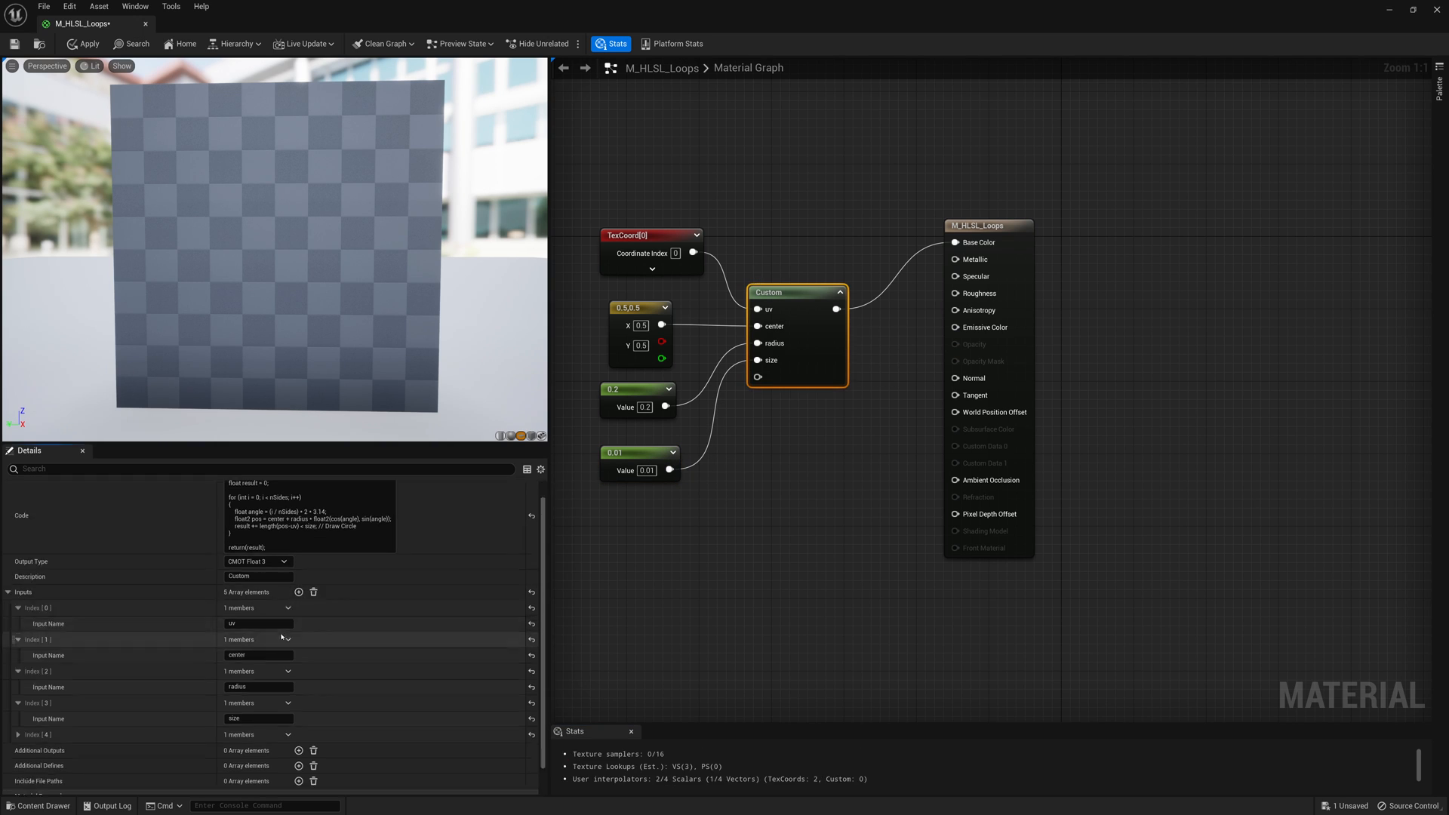
click(259, 749)
text(nSides)
key(Return)
drag(758, 376, 652, 521)
text(const)
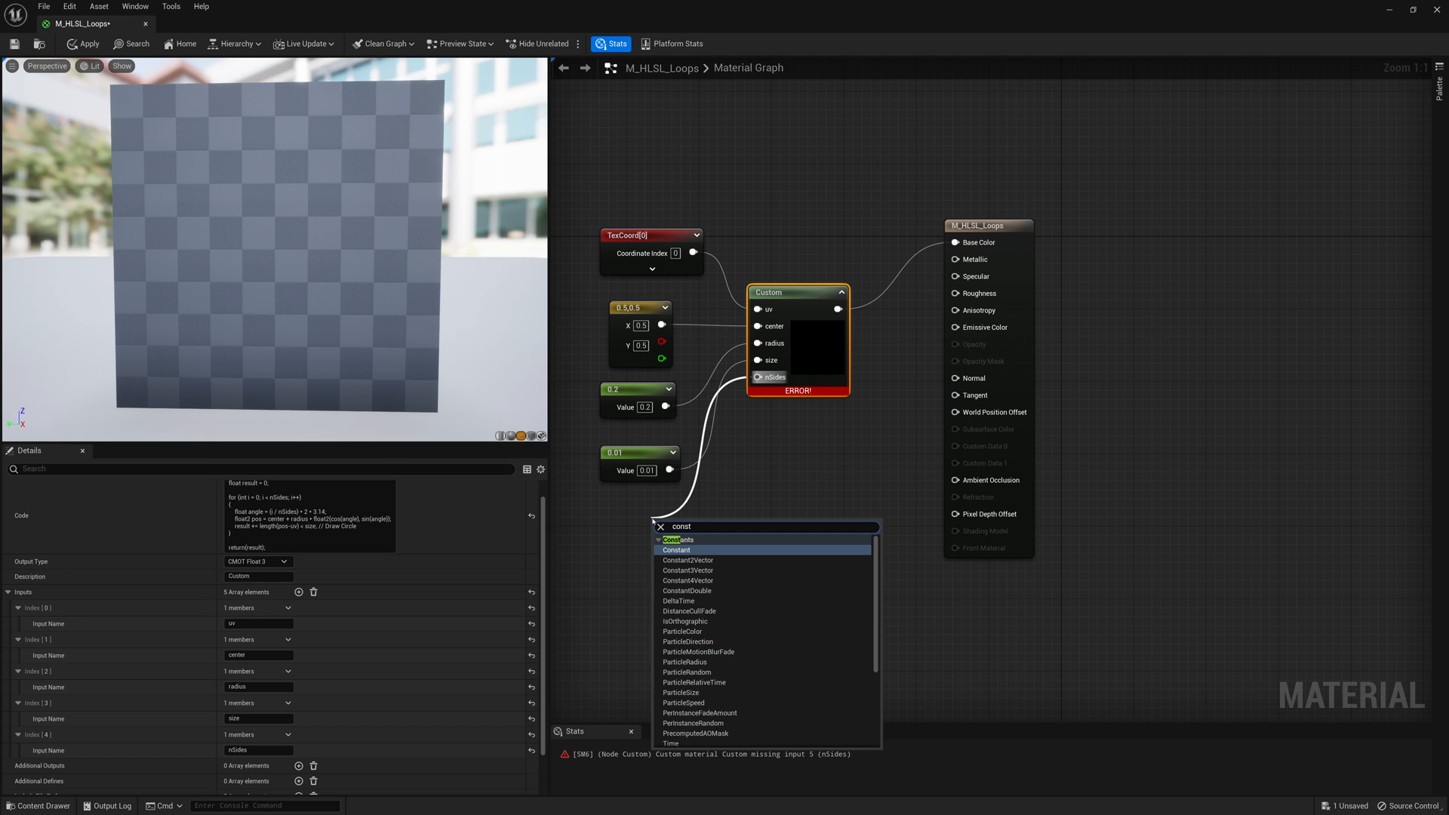
key(Return)
drag(658, 523, 639, 512)
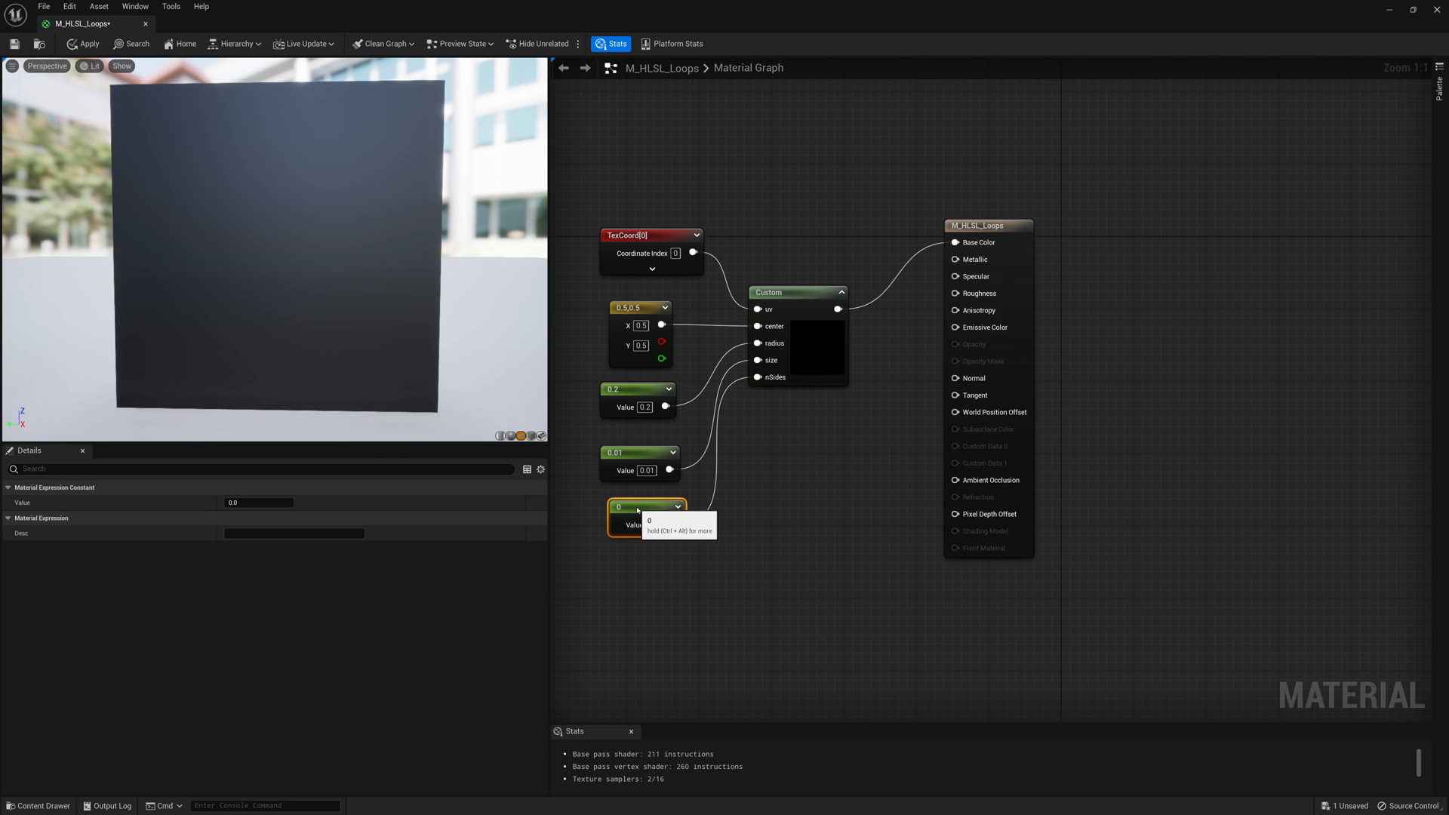
double_click(652, 524)
text(3)
key(Return)
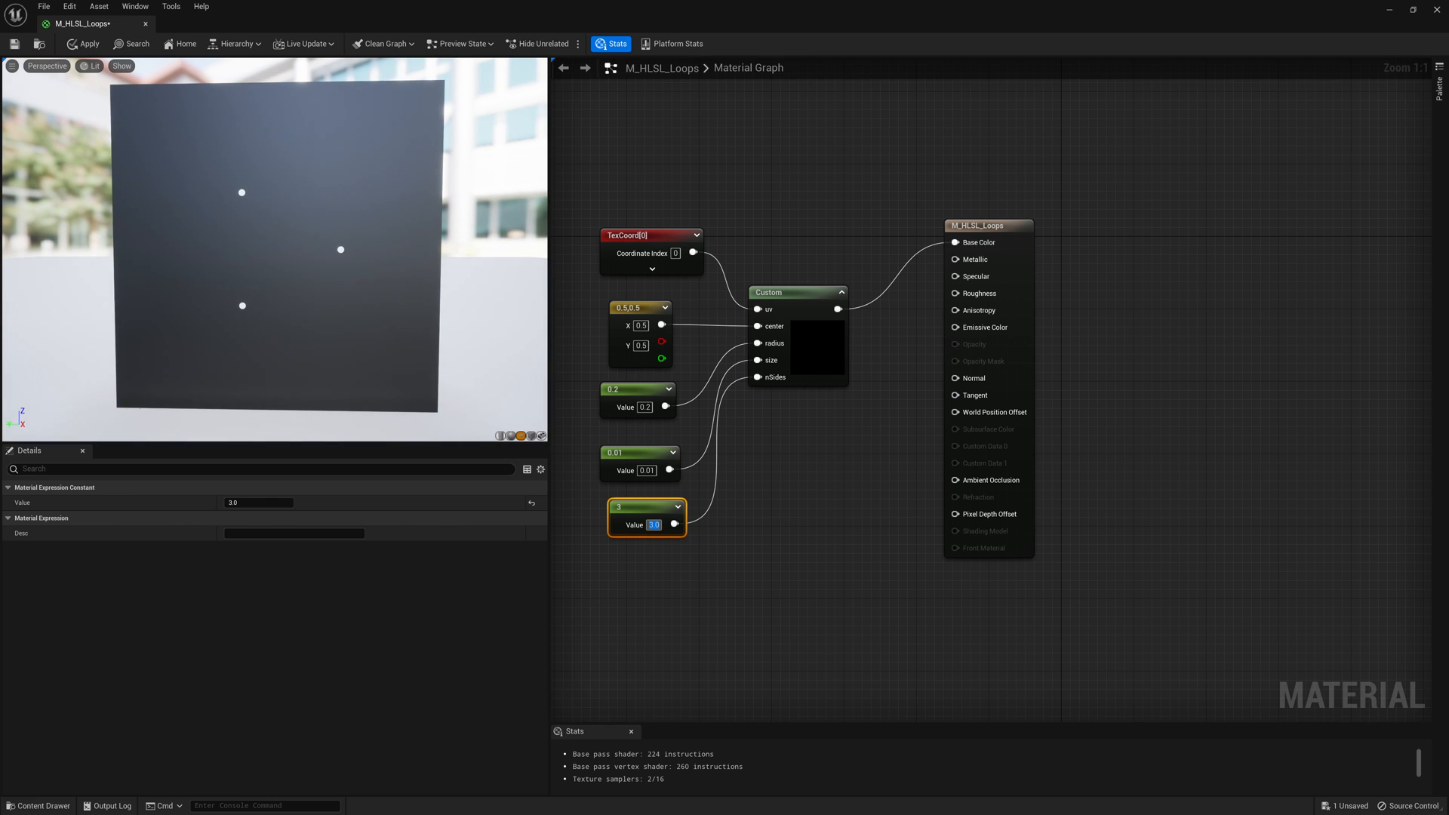
- Annotate the three preview dots and the circle through them, then clear the marks
mouse_move(292, 179)
mouse_down()
mouse_move(240, 195)
mouse_move(209, 272)
mouse_move(242, 305)
mouse_move(343, 245)
mouse_move(275, 190)
mouse_up()
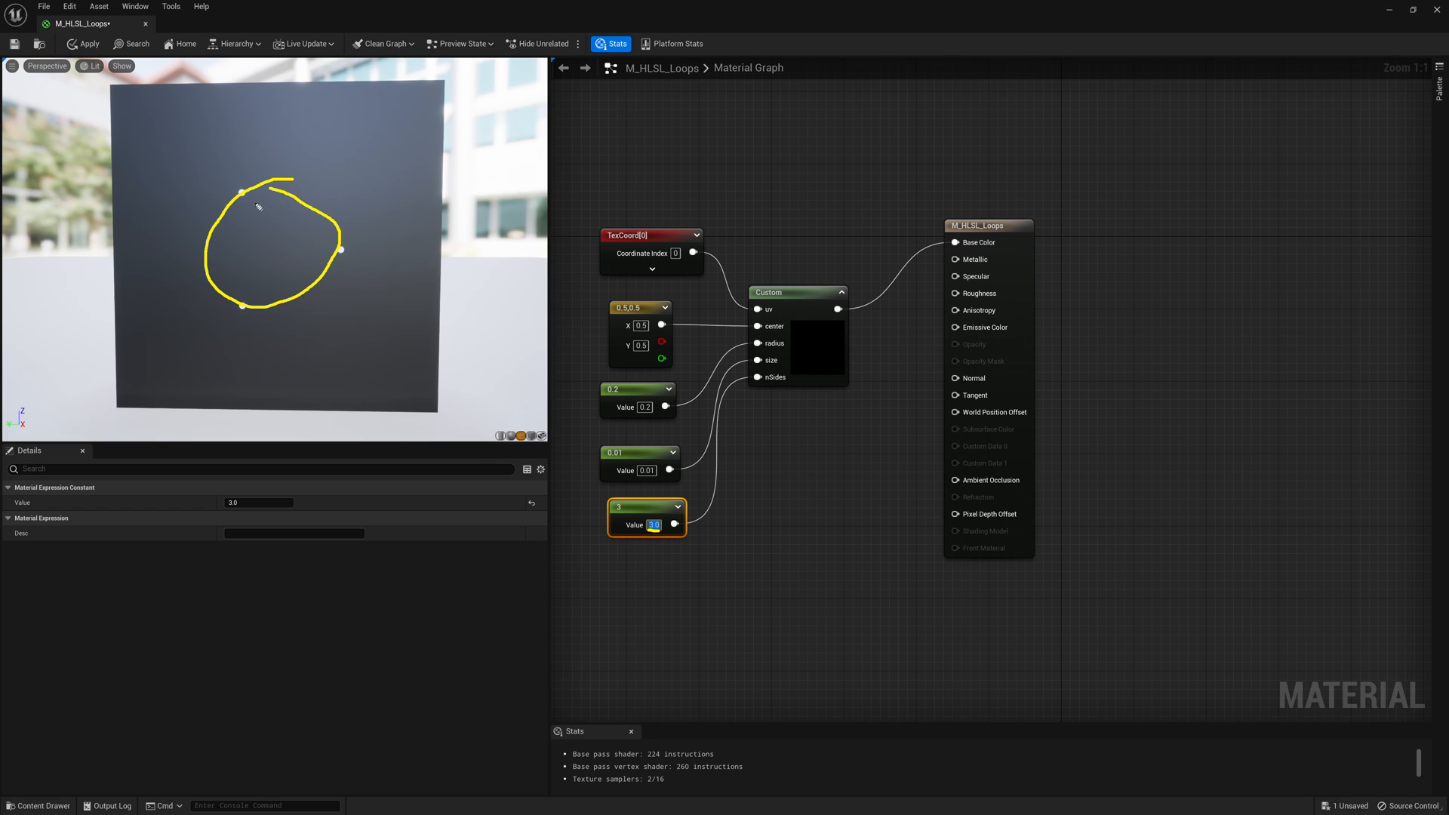
drag(243, 185, 240, 187)
drag(349, 244, 335, 247)
drag(251, 299, 242, 303)
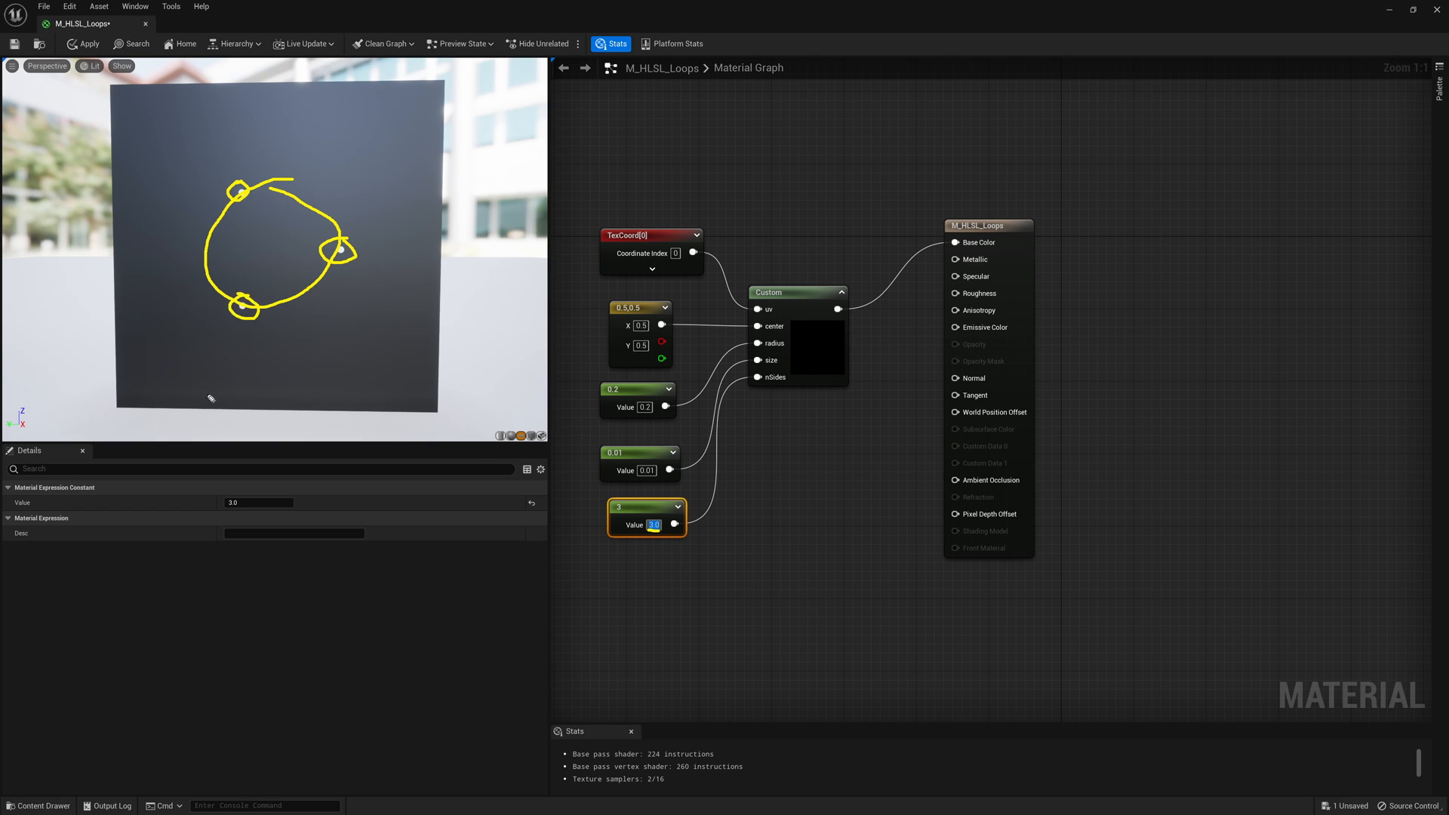
key(Escape)
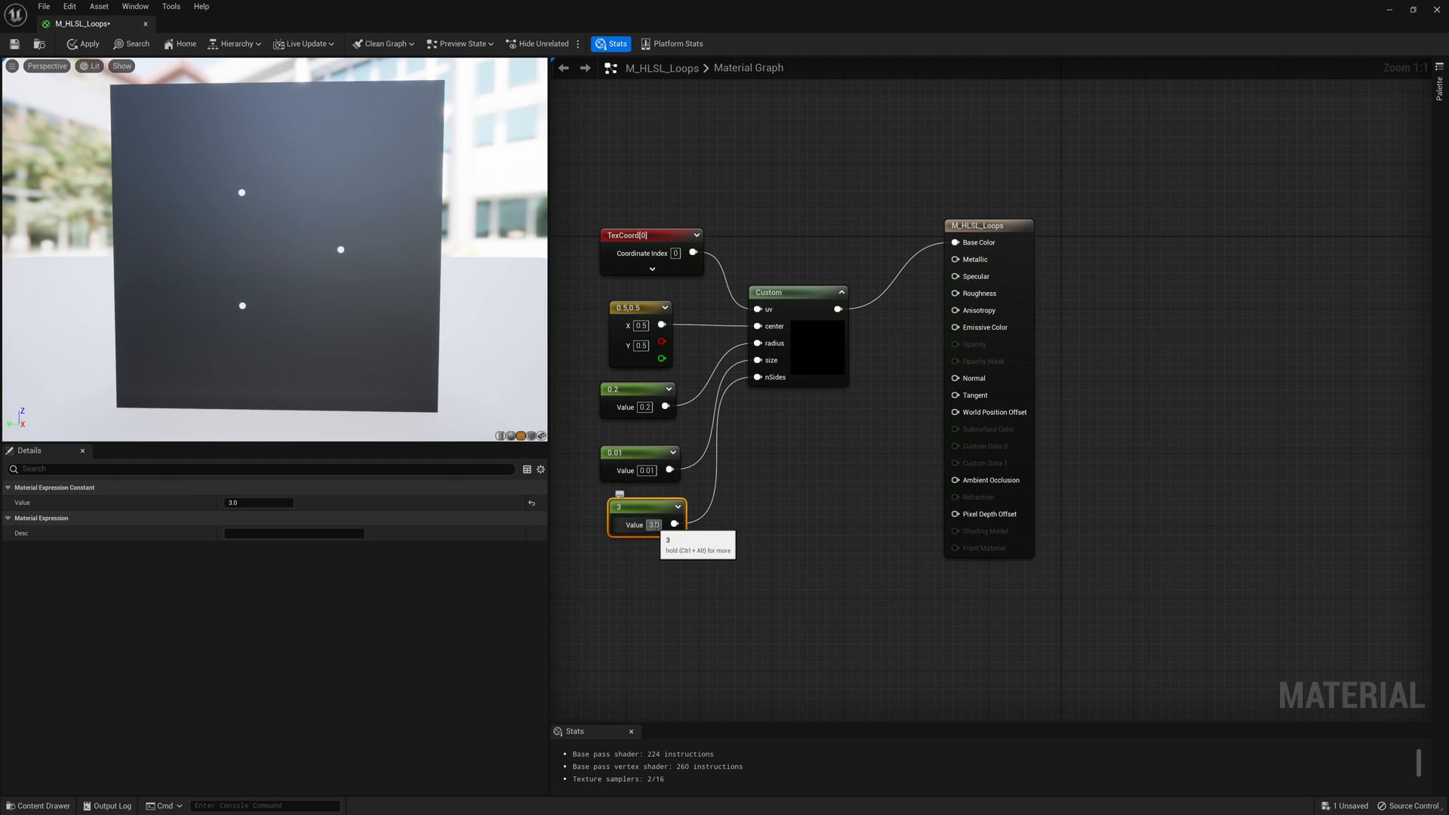
text(8)
- Try nSides values 8 and 64, then settle on 6 so six dots ring the preview
key(Return)
text(64)
key(Return)
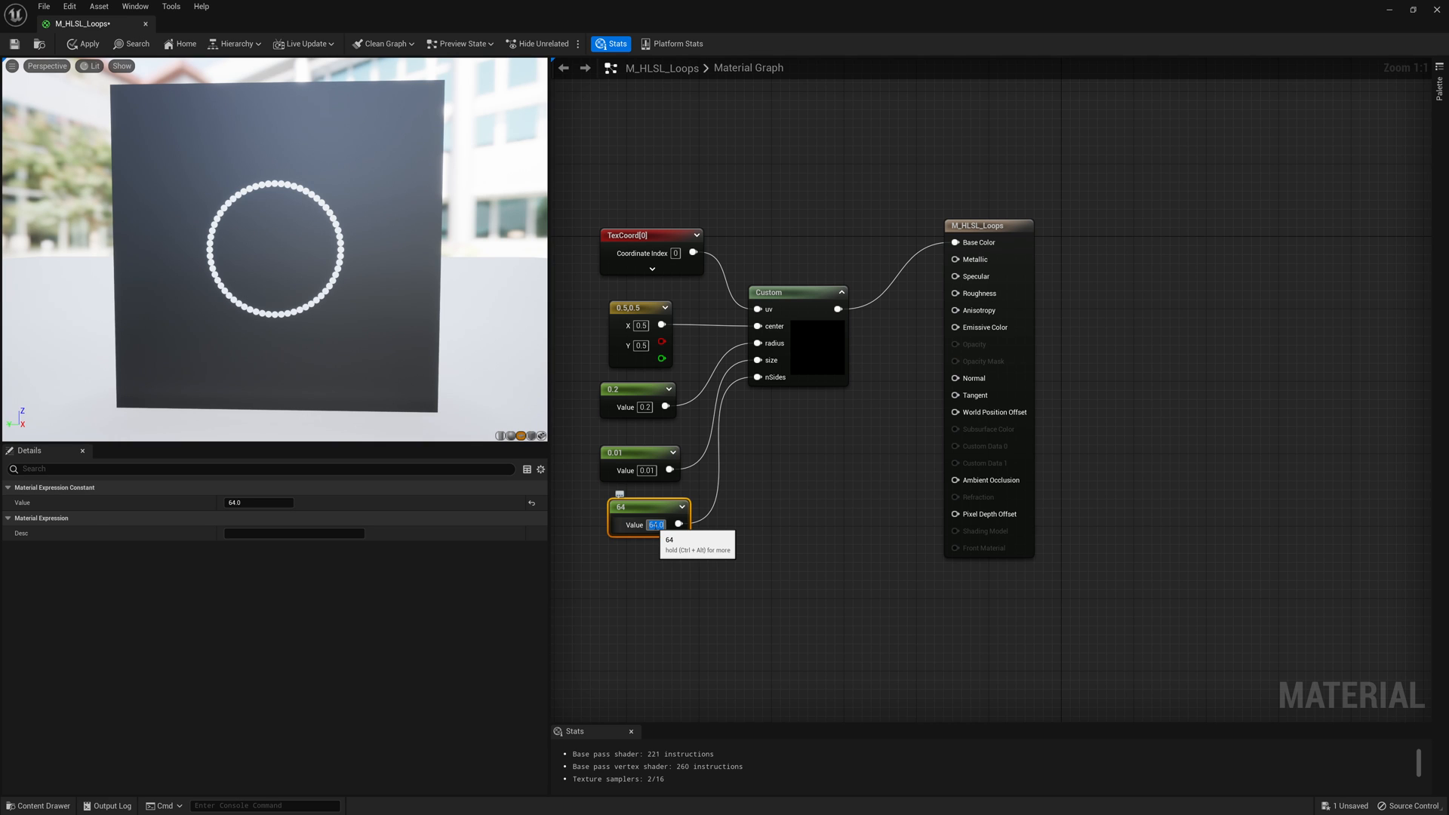
text(6)
key(Return)
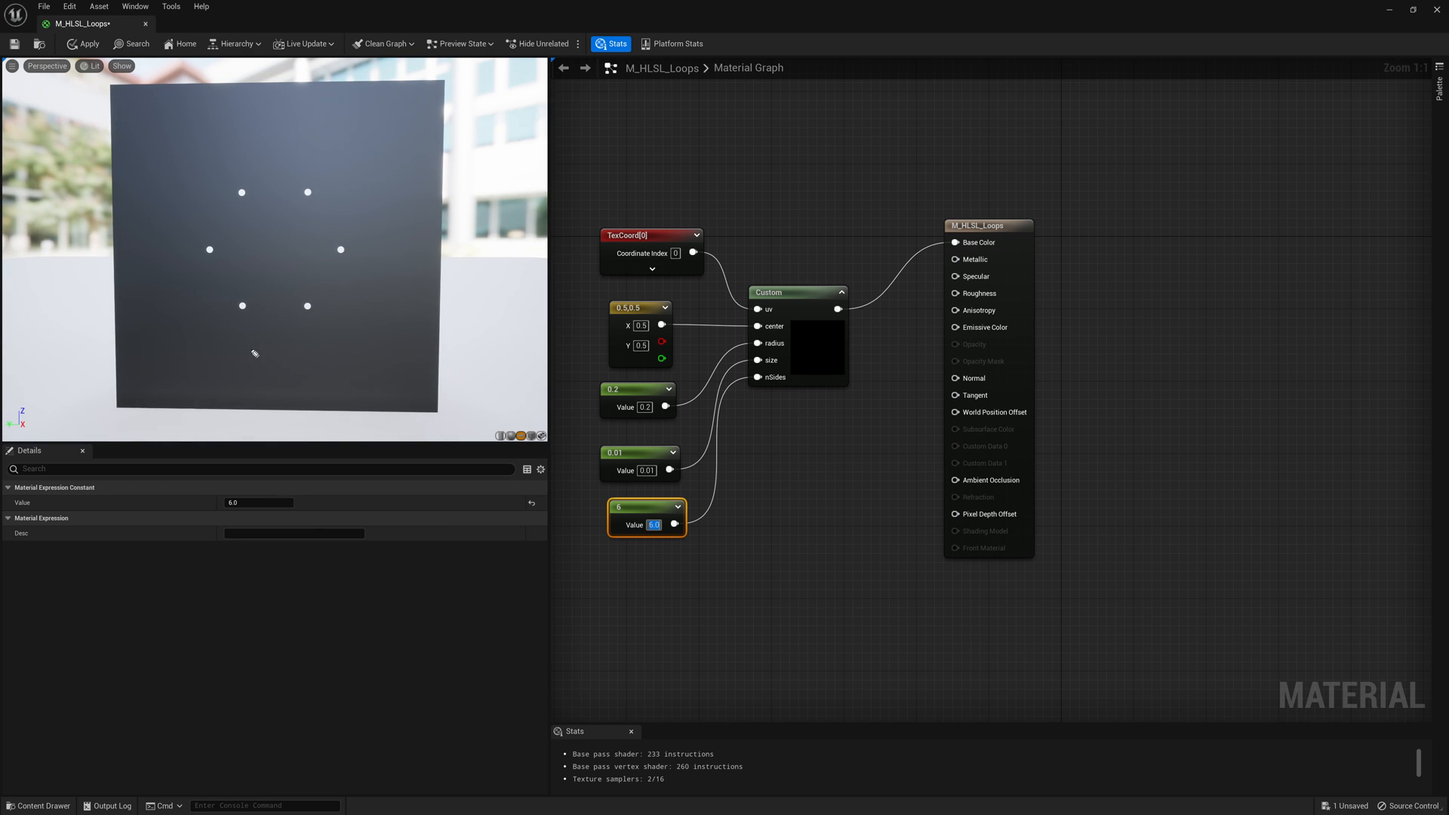
mouse_move(260, 312)
mouse_down()
mouse_move(215, 272)
mouse_move(305, 206)
mouse_move(332, 249)
mouse_move(326, 269)
mouse_move(345, 269)
mouse_up()
key(Escape)
right_drag(729, 165, 765, 166)
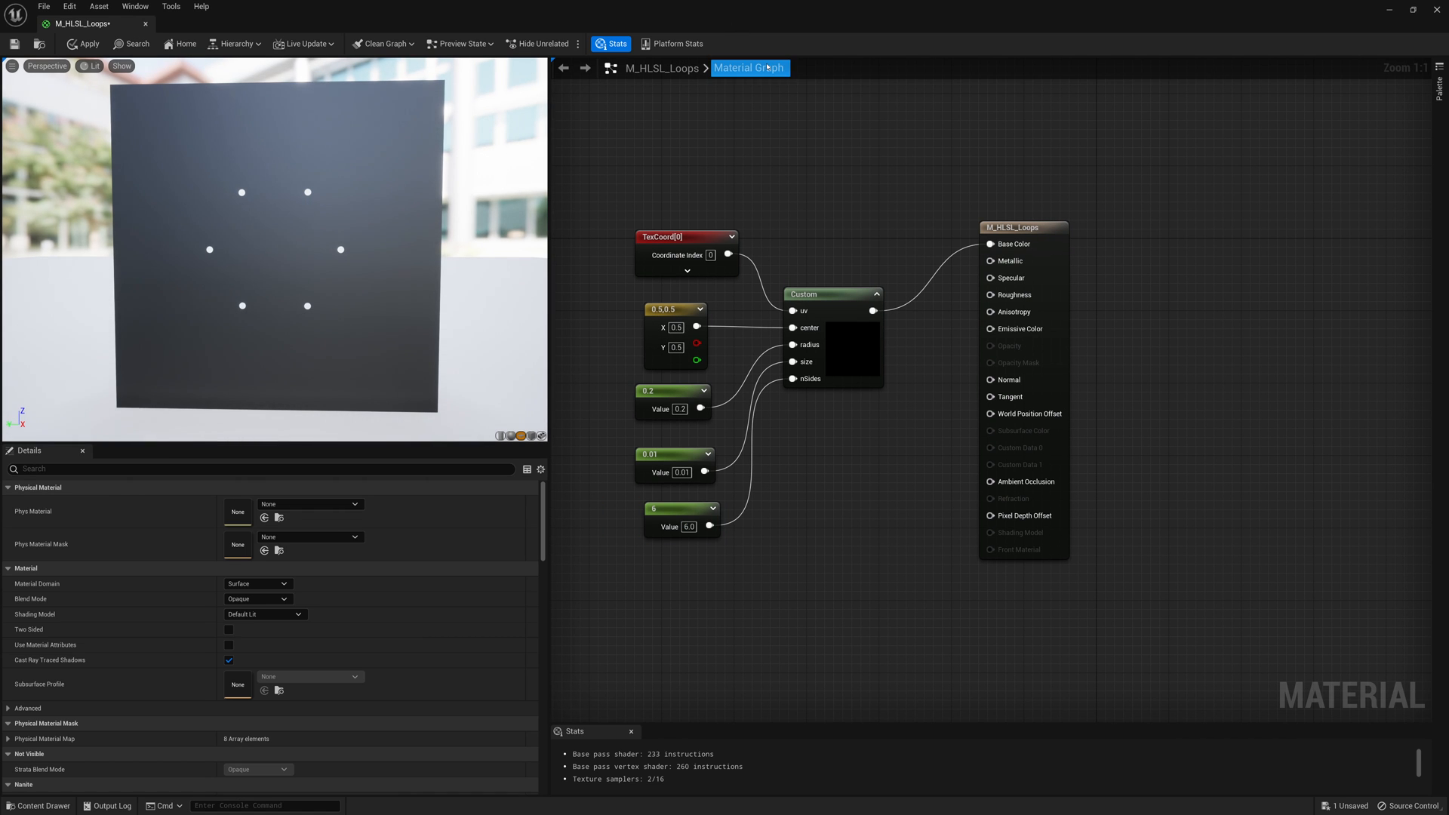
- Bring VS Code beside Unreal and locate the angle variable in the loop body
key(super+Left)
click(1019, 239)
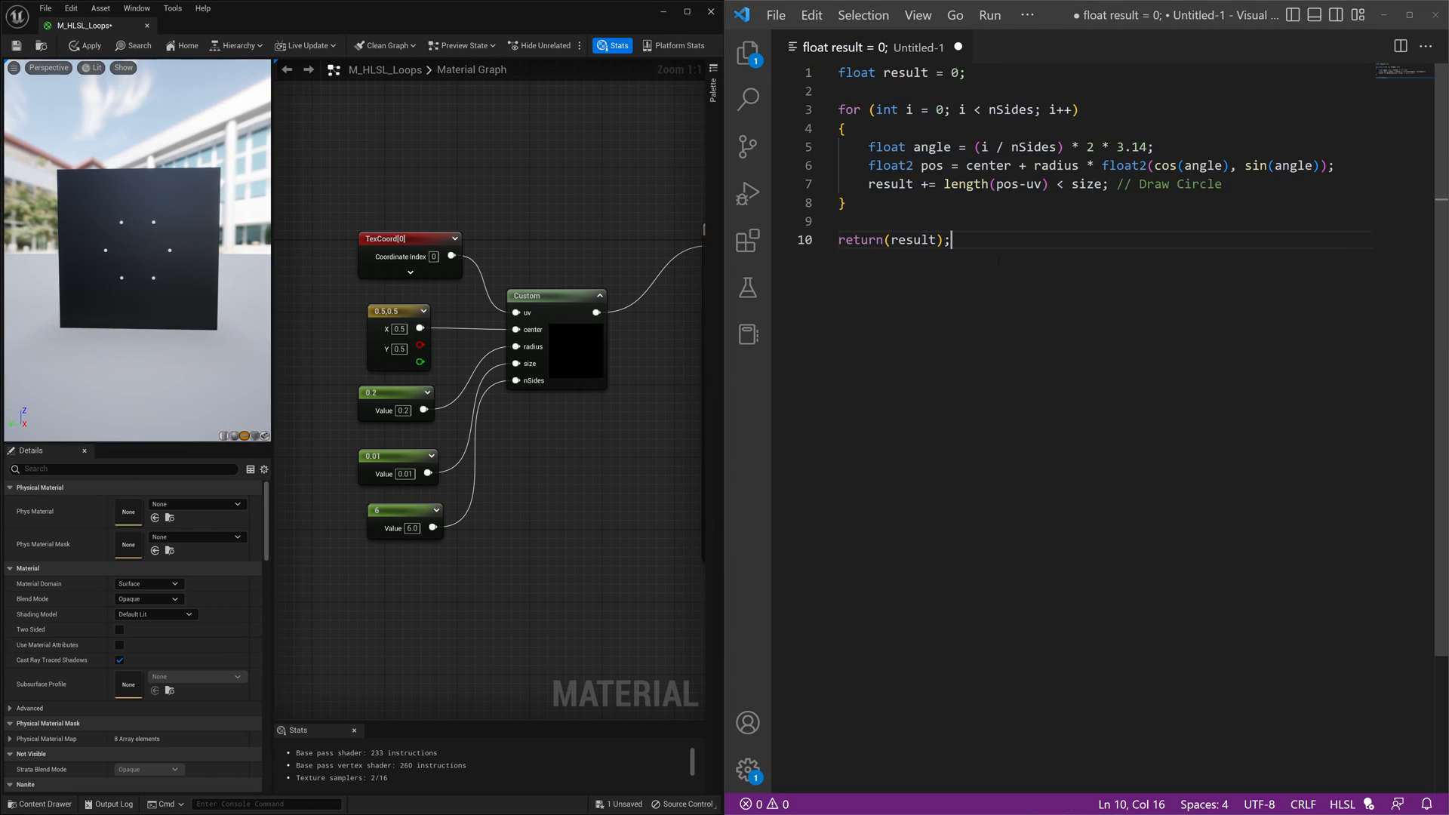
key(ctrl+a)
click(1019, 129)
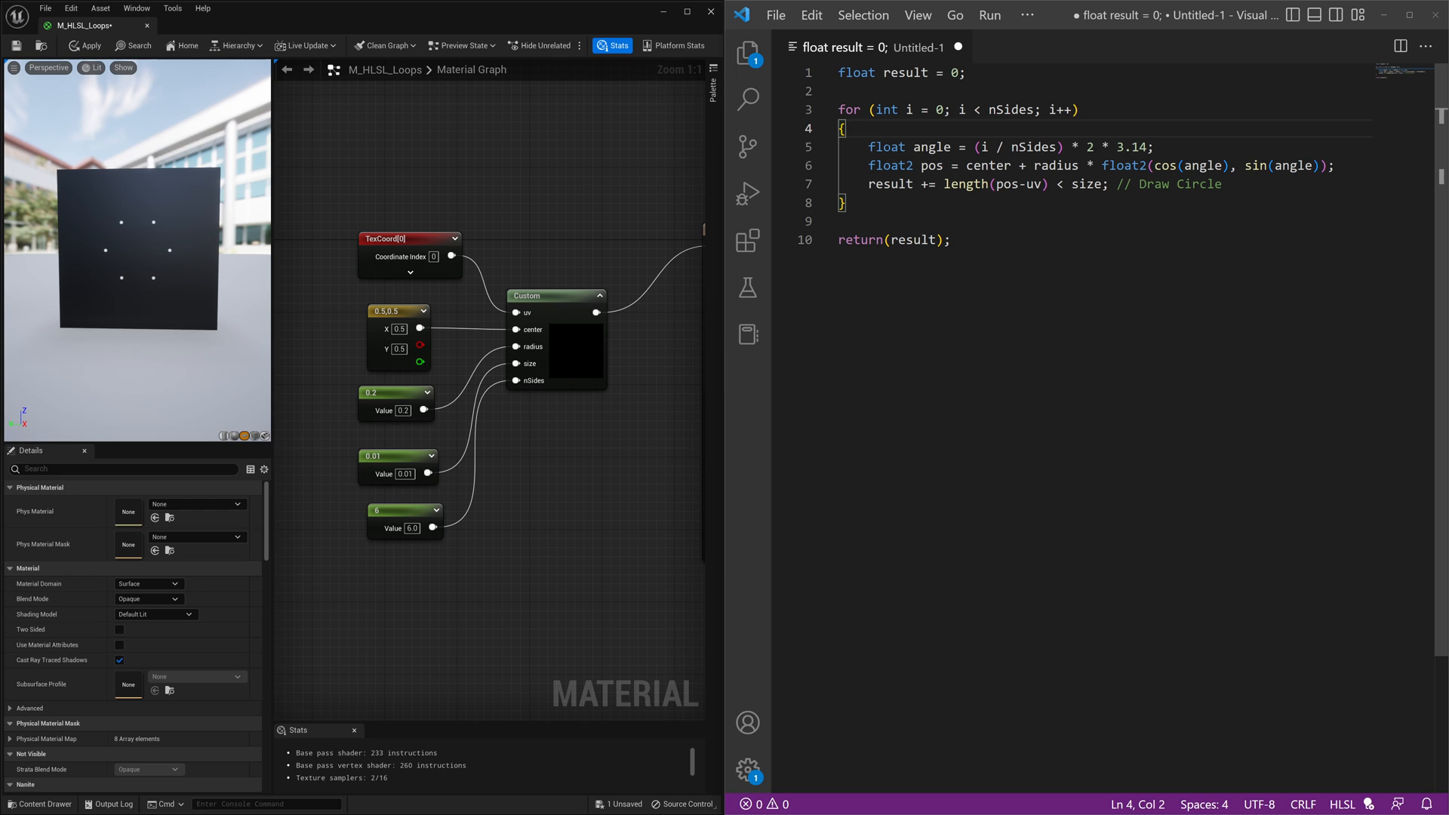
double_click(931, 146)
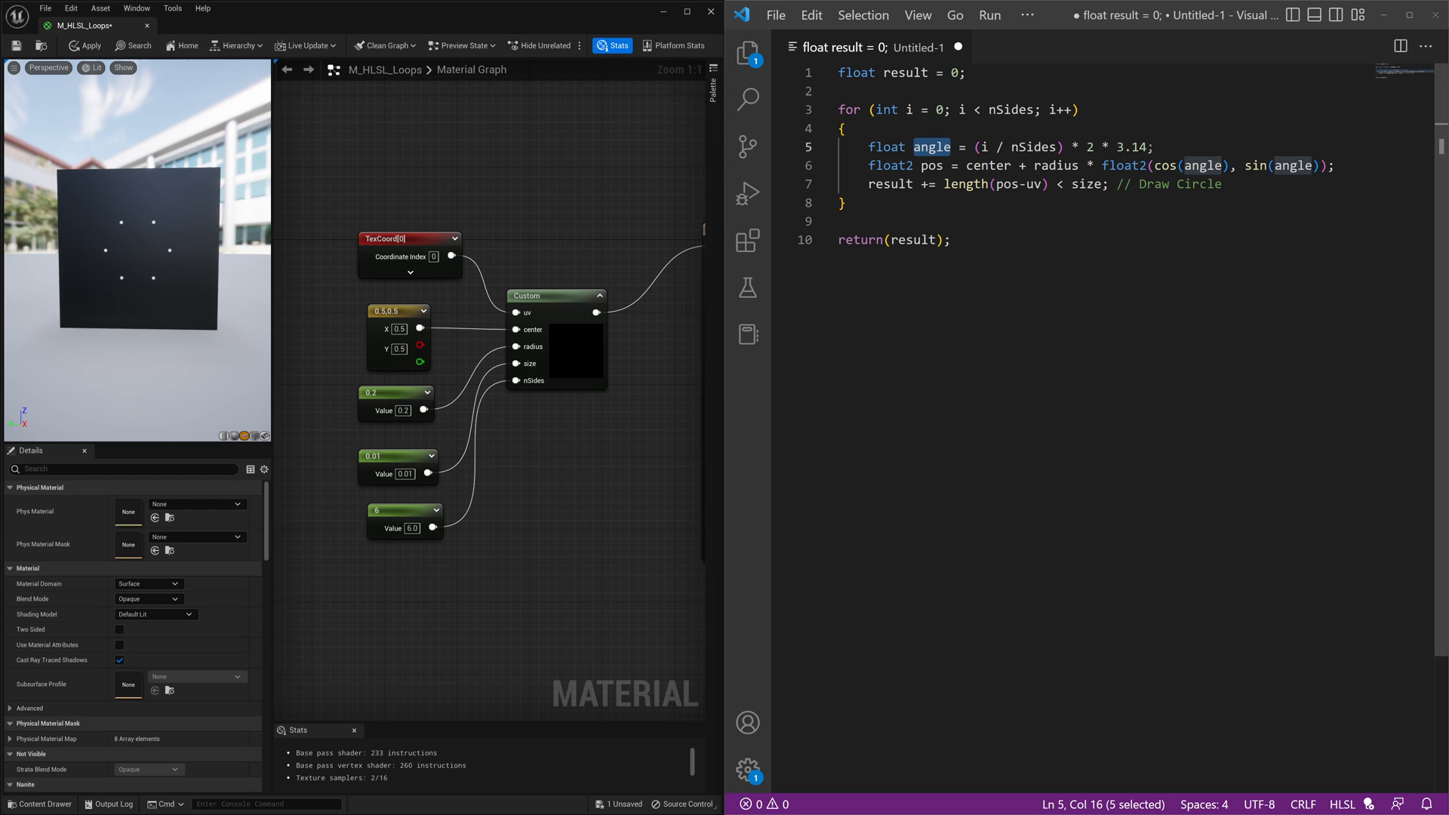
- Replace the '* 2' multiplier in the angle formula with '* (time)' and select all the code
click(1095, 147)
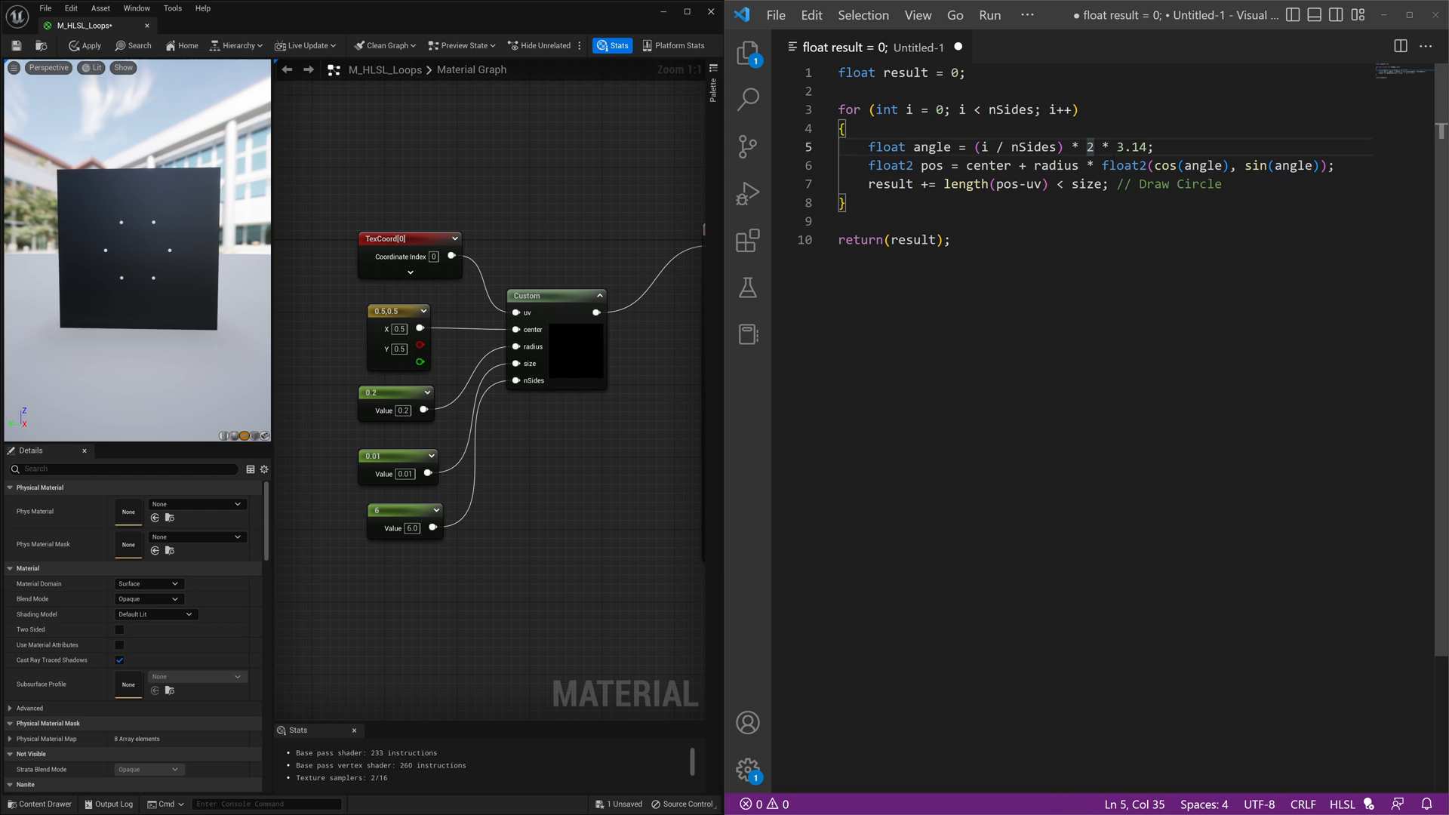
key(BackSpace)
text(1)
key(BackSpace)
text(0.5)
key(BackSpace)
key(BackSpace)
key(BackSpace)
text((time)
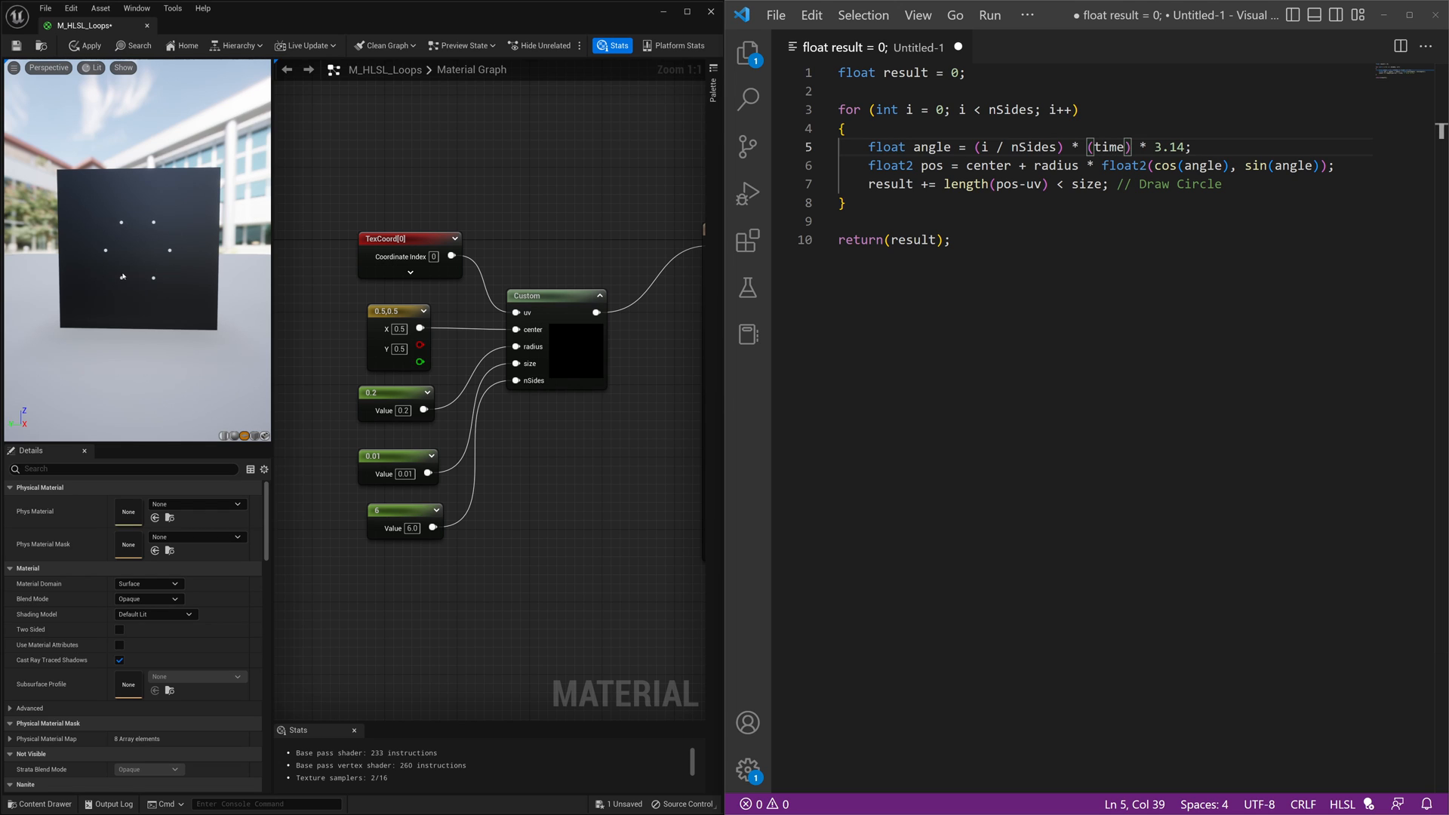
click(1087, 220)
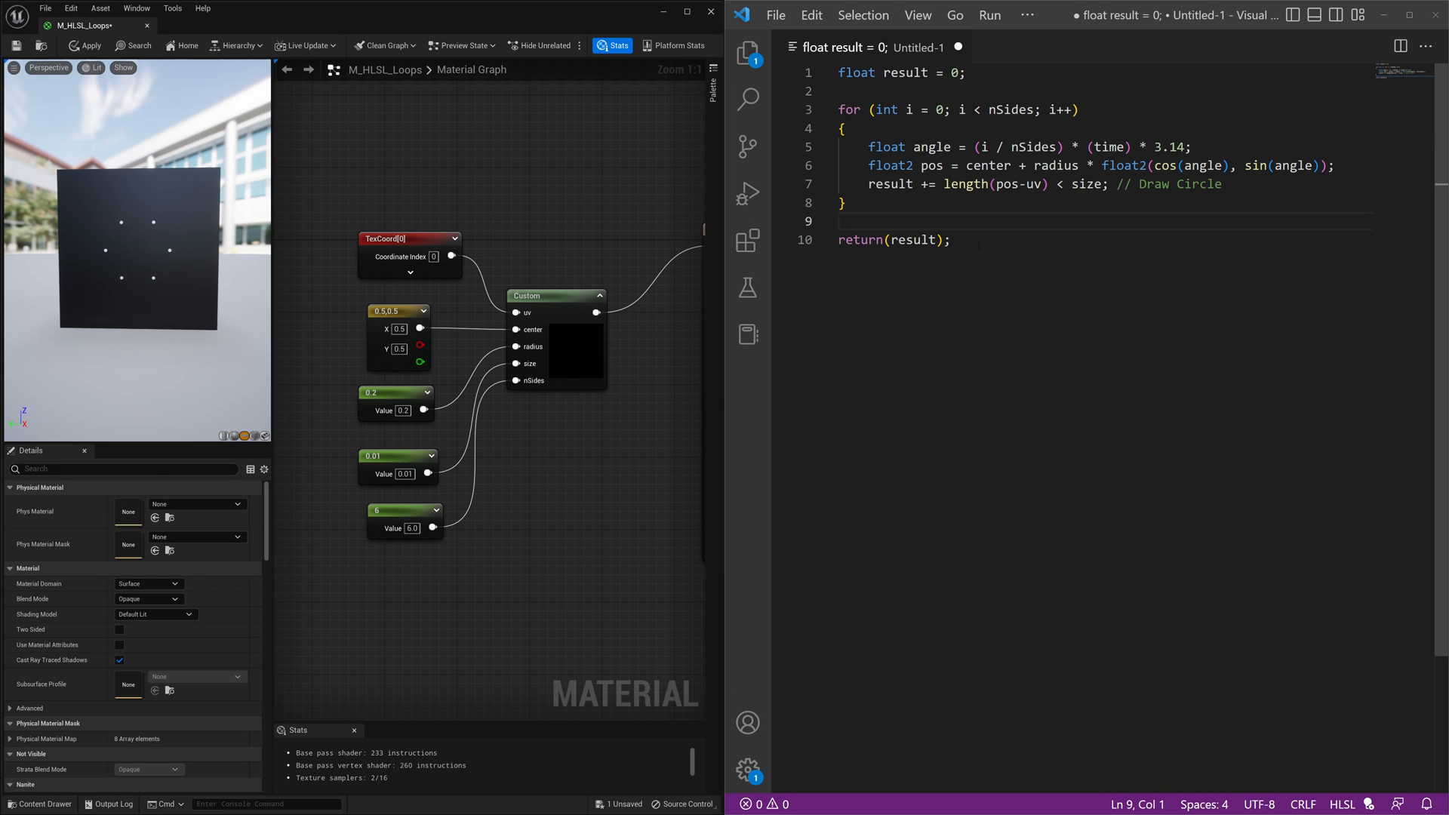
key(ctrl+a)
- Paste the time-based angle code into the Custom node in Unreal
key(alt+Tab)
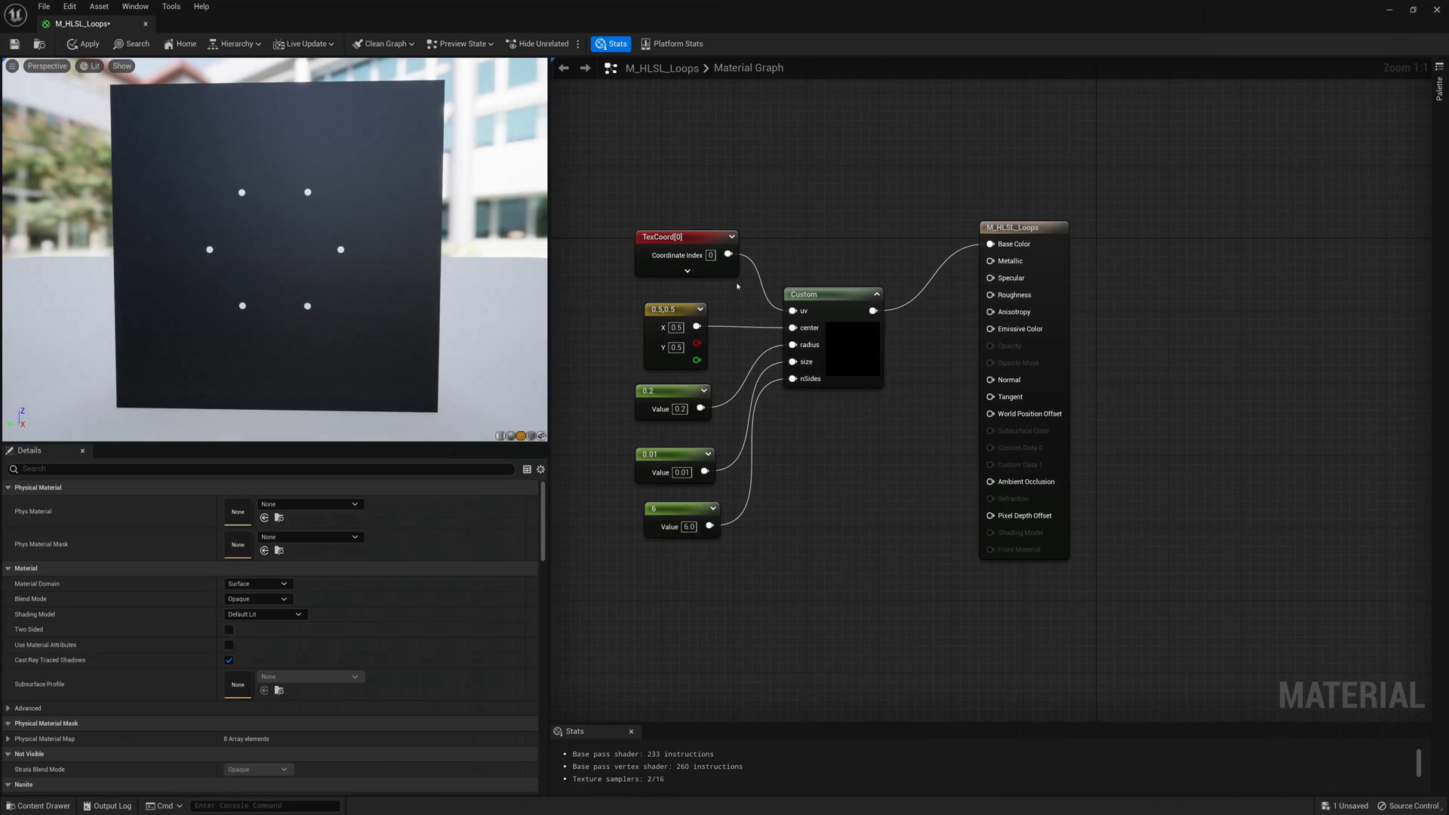
click(832, 334)
double_click(312, 532)
key(ctrl+v)
key(Return)
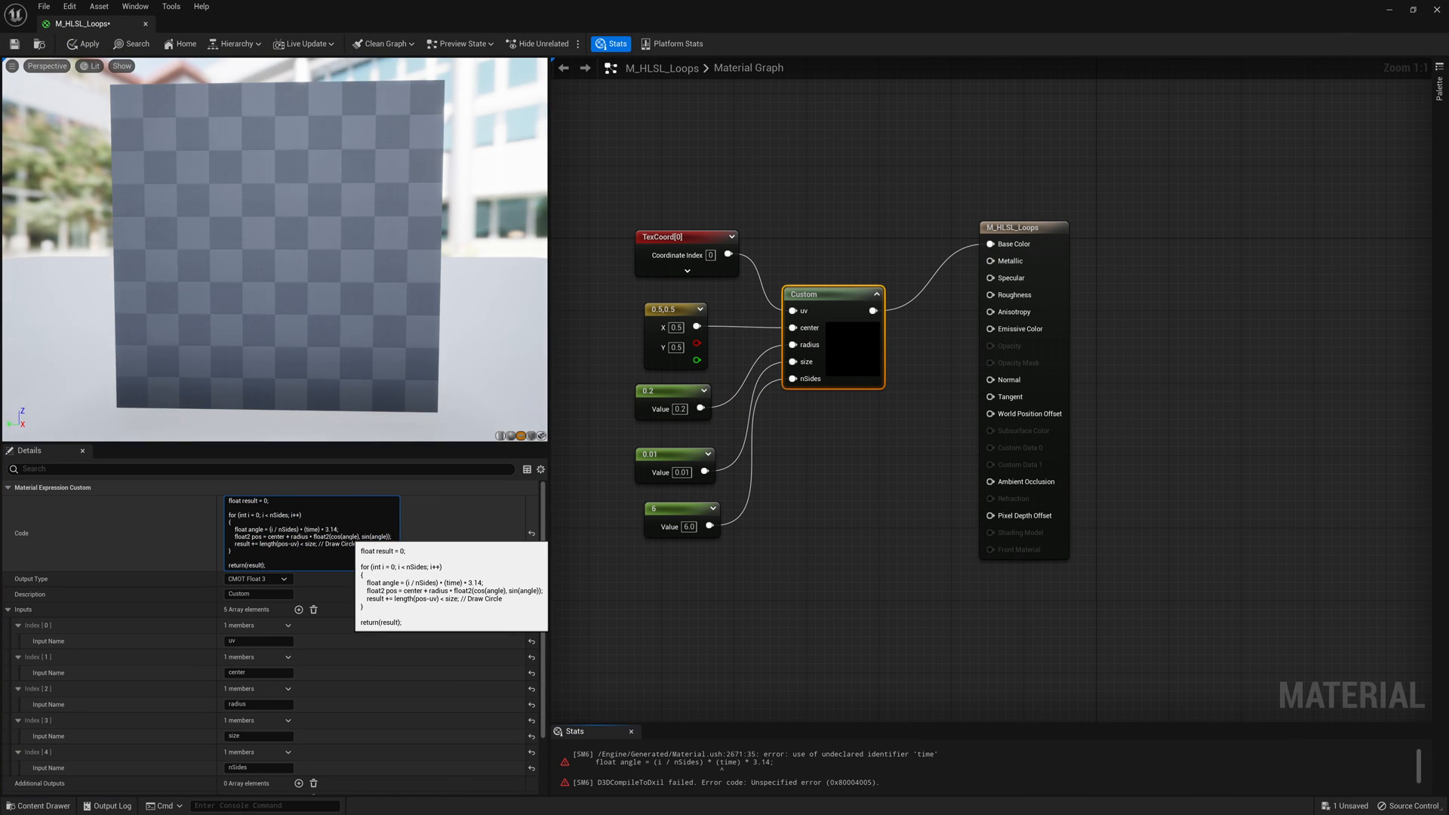
- Add a time input to the Custom node and feed it from a new Time node
click(299, 609)
scroll(170, 680, down, 3)
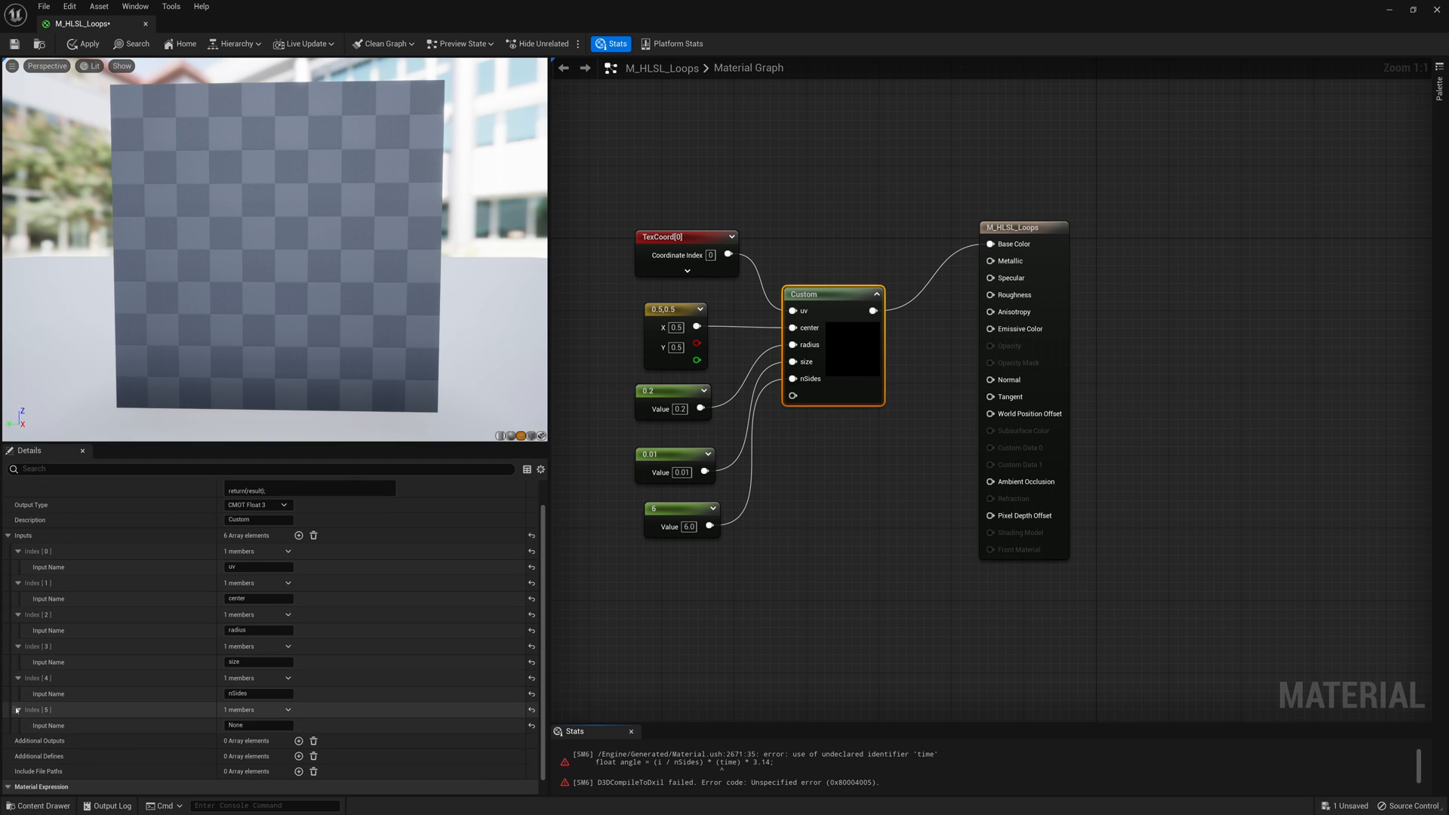
click(258, 725)
text(time)
key(Return)
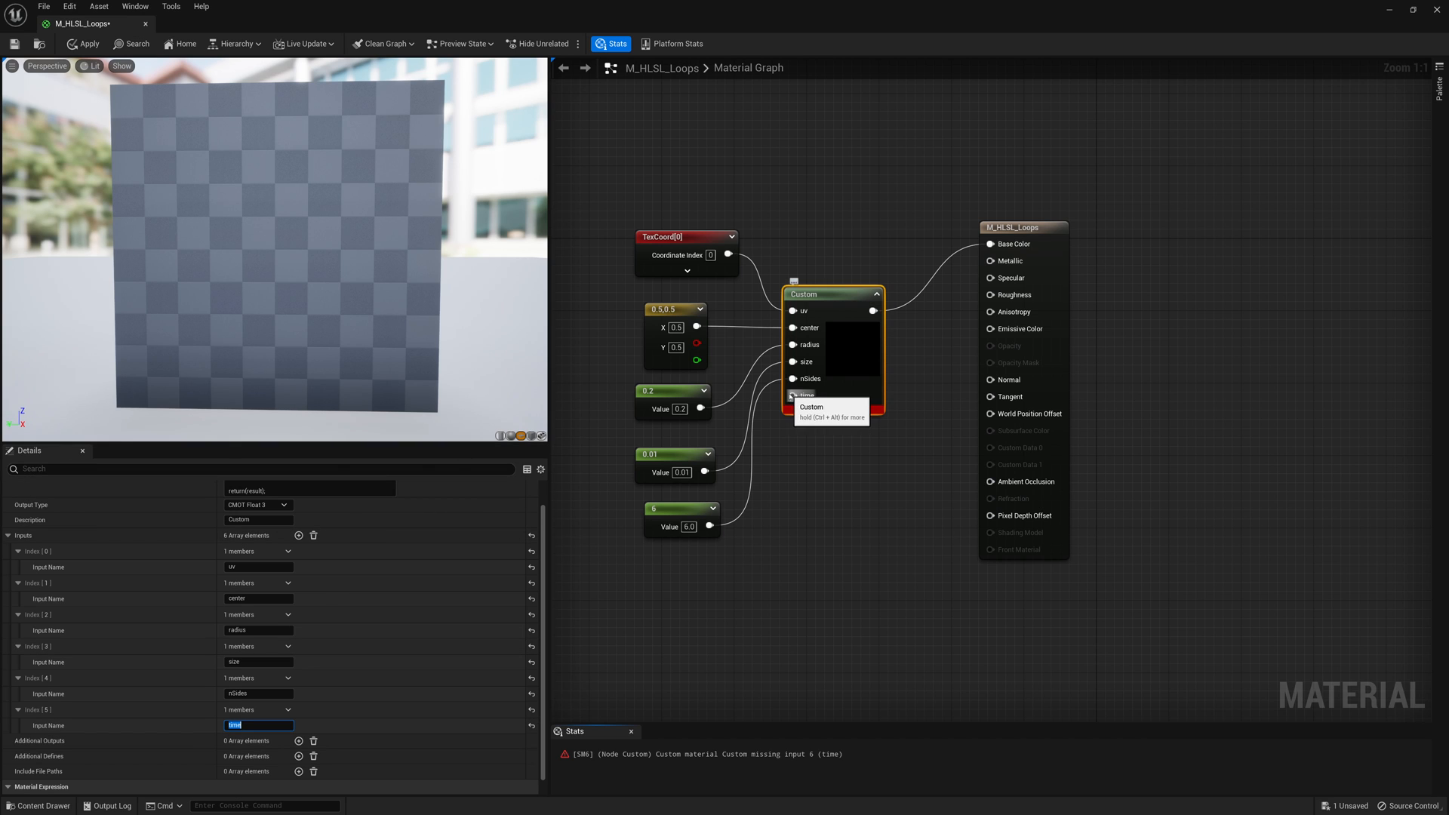
drag(792, 397, 705, 598)
text(time)
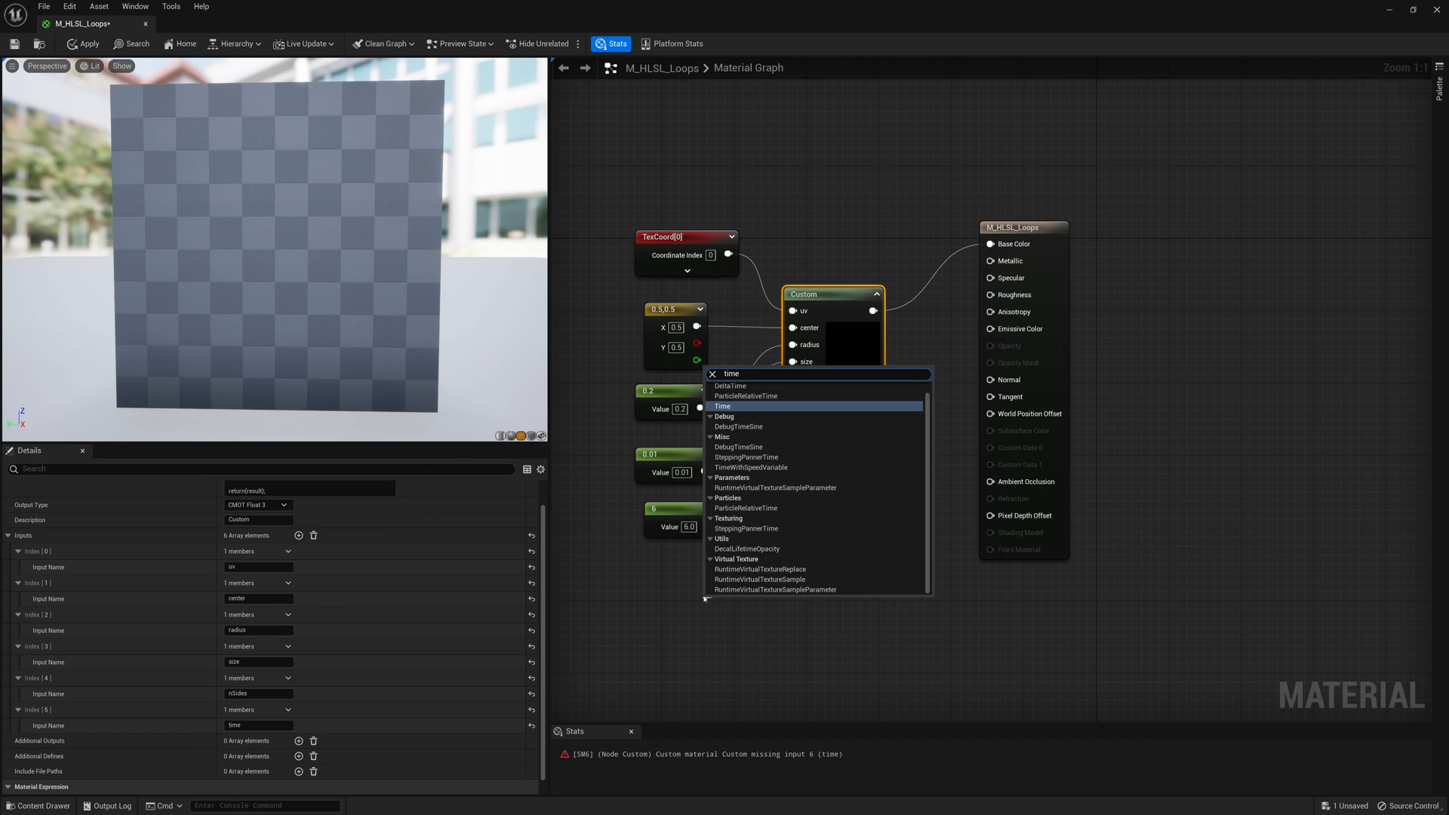
key(Return)
drag(725, 606, 691, 566)
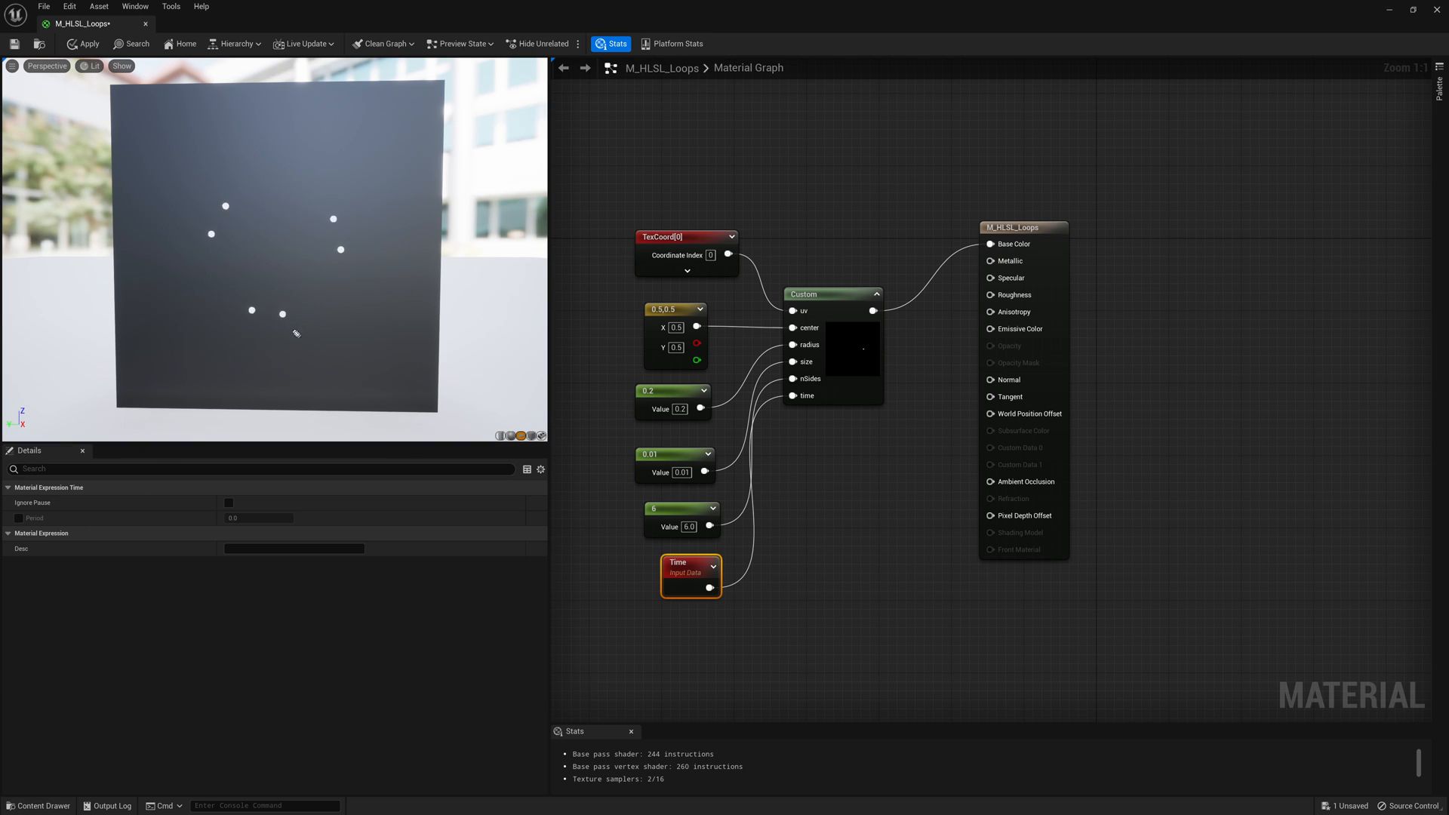
- Annotate the moving dots' directions on the preview, then clear the arrows and deselect
drag(283, 316, 297, 376)
drag(251, 319, 225, 381)
mouse_move(212, 236)
mouse_down()
mouse_move(157, 233)
mouse_move(167, 243)
mouse_move(204, 177)
mouse_move(192, 190)
mouse_up()
mouse_move(335, 219)
mouse_down()
mouse_move(383, 199)
mouse_move(397, 277)
mouse_move(378, 279)
mouse_up()
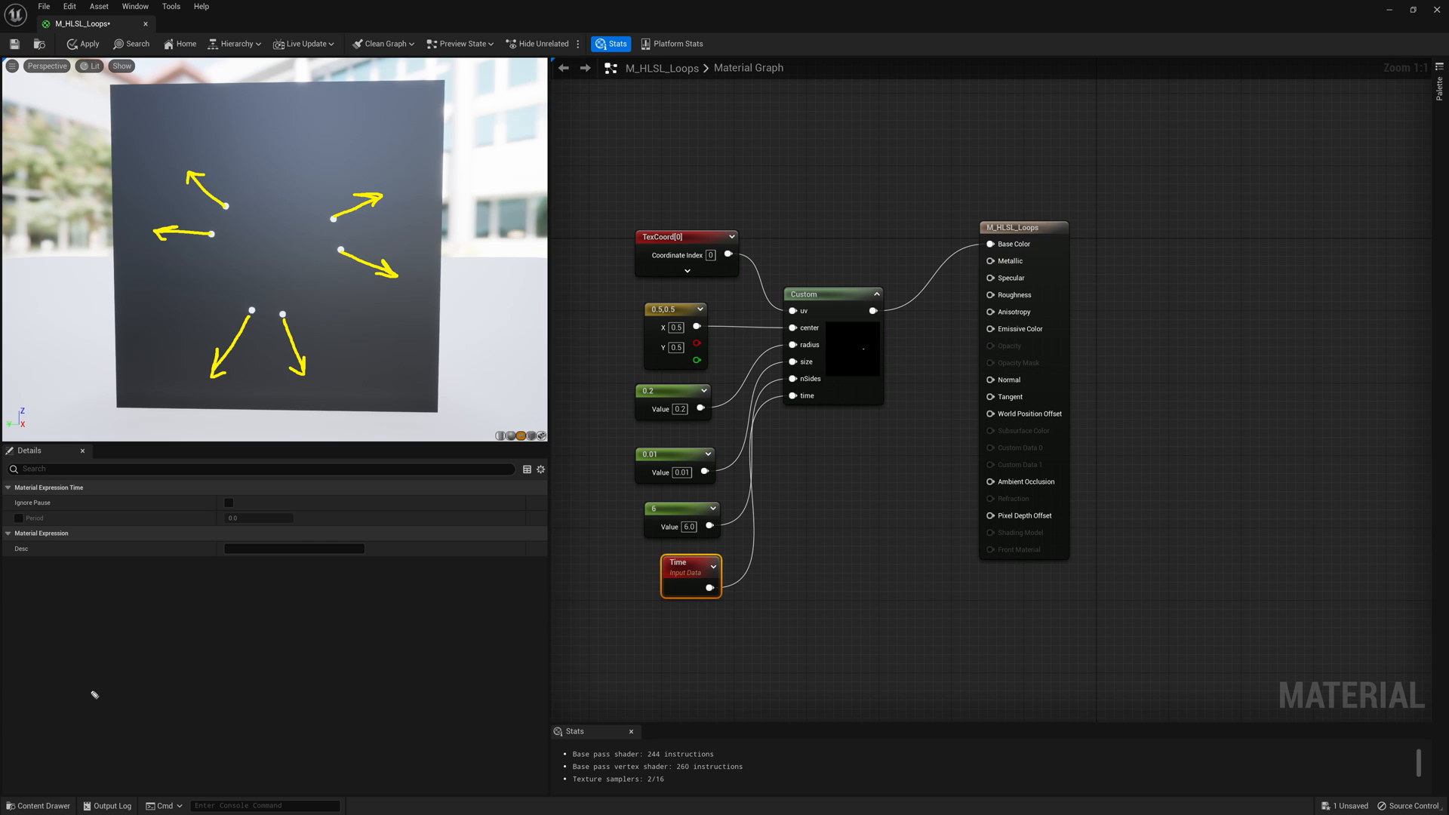
key(Escape)
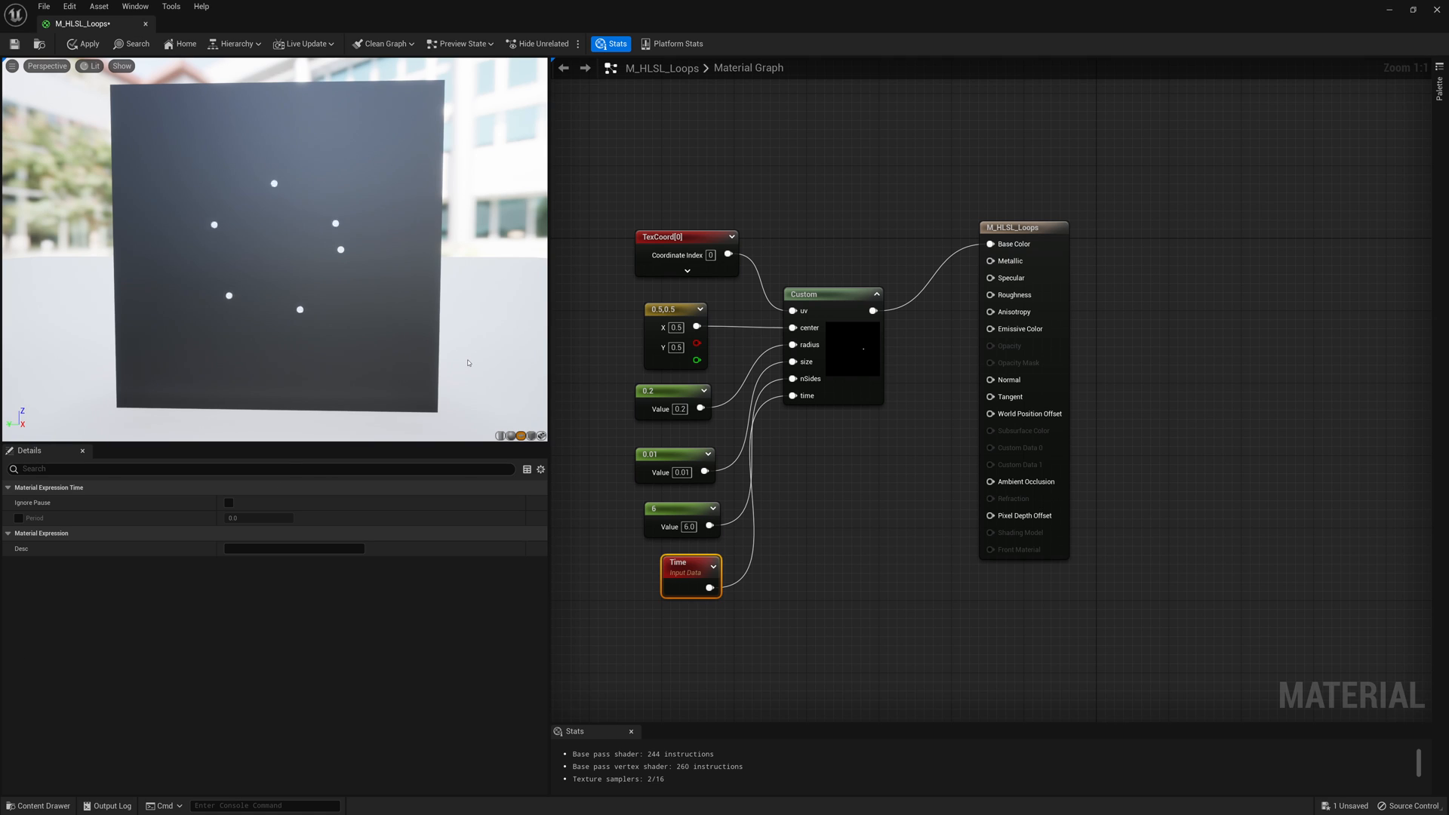
click(795, 241)
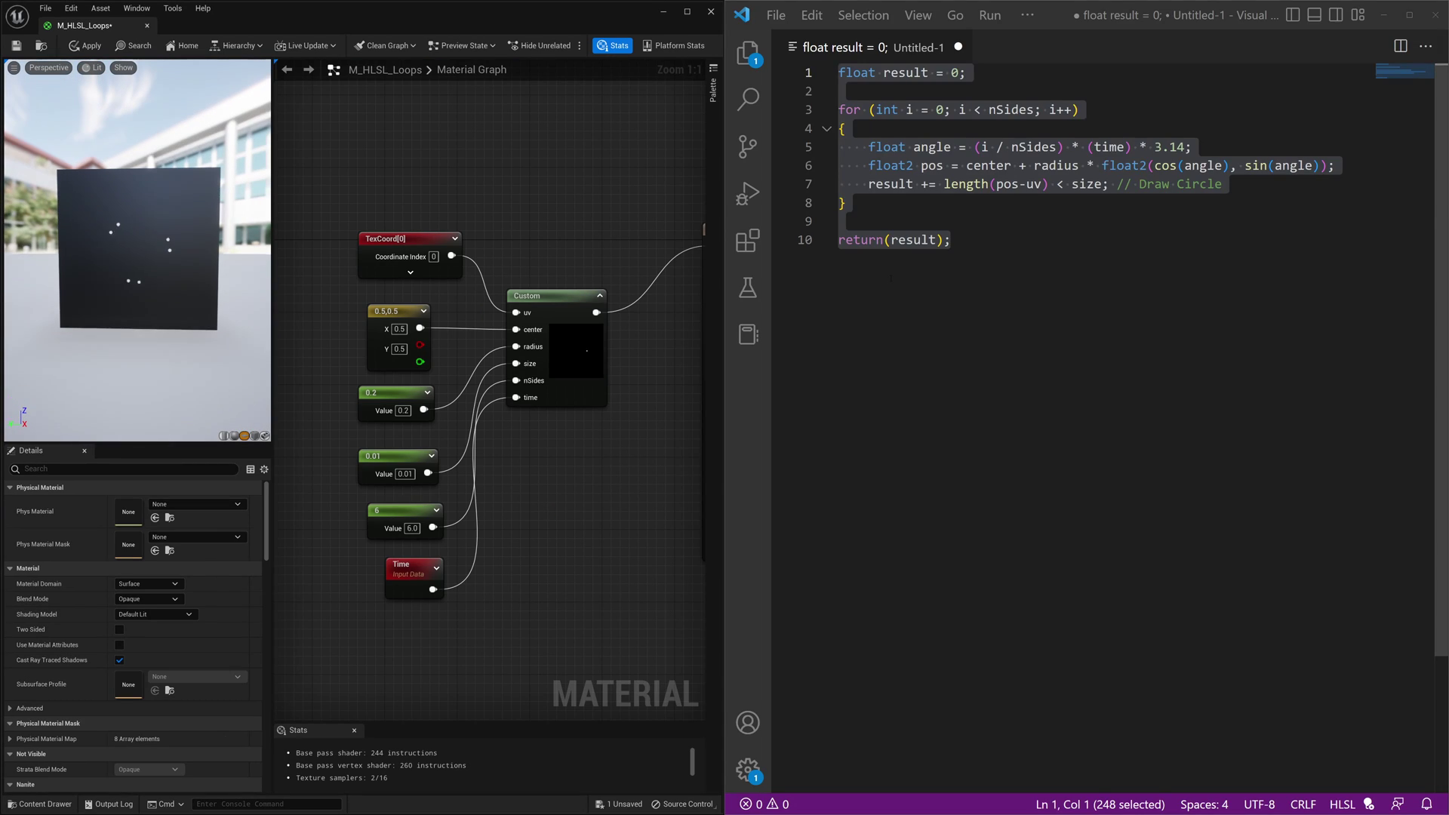
- Insert an inner 'for (int j = 0; j < nCopies; j++) { }' loop inside the outer loop
click(1018, 239)
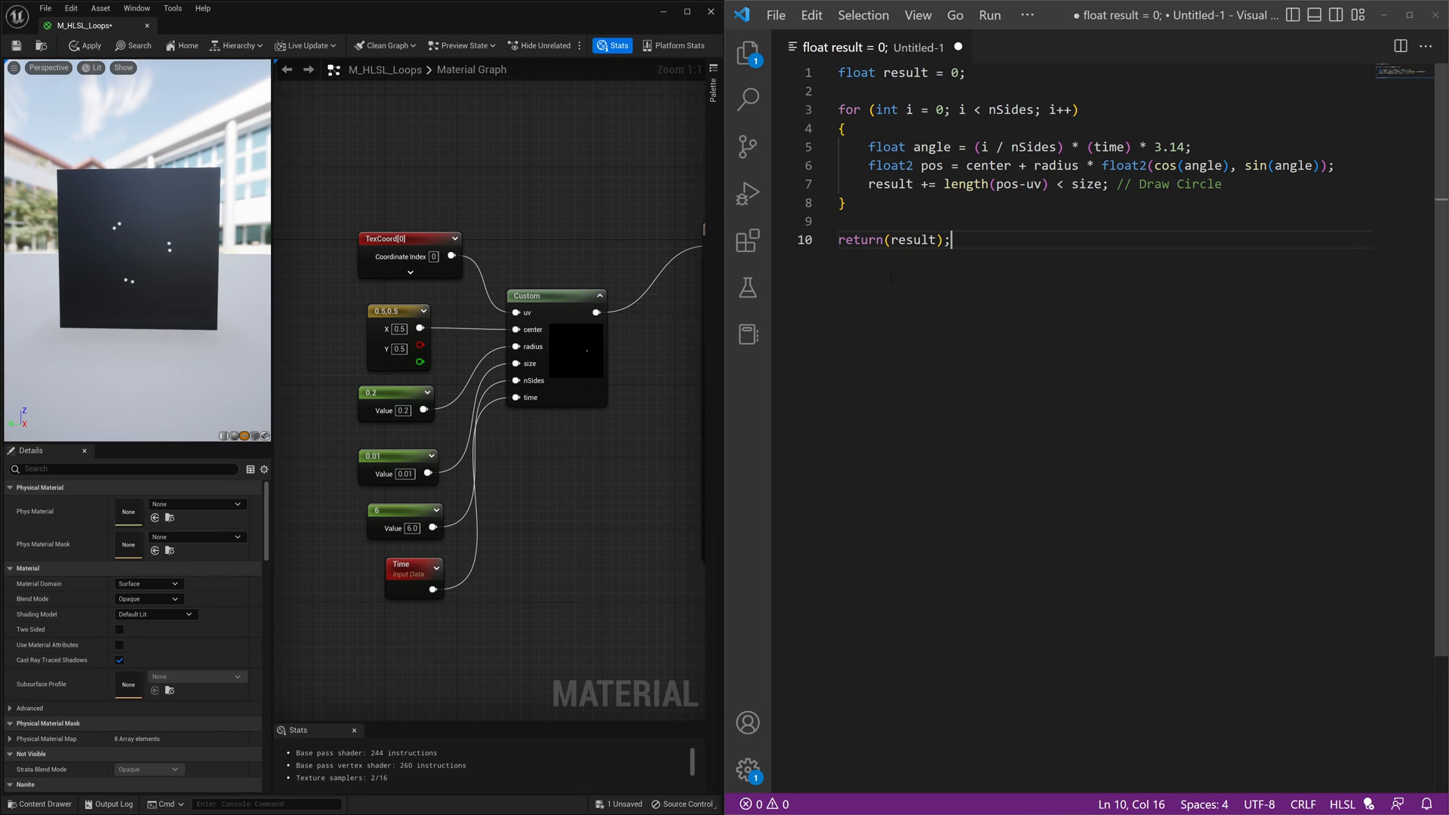
click(1019, 128)
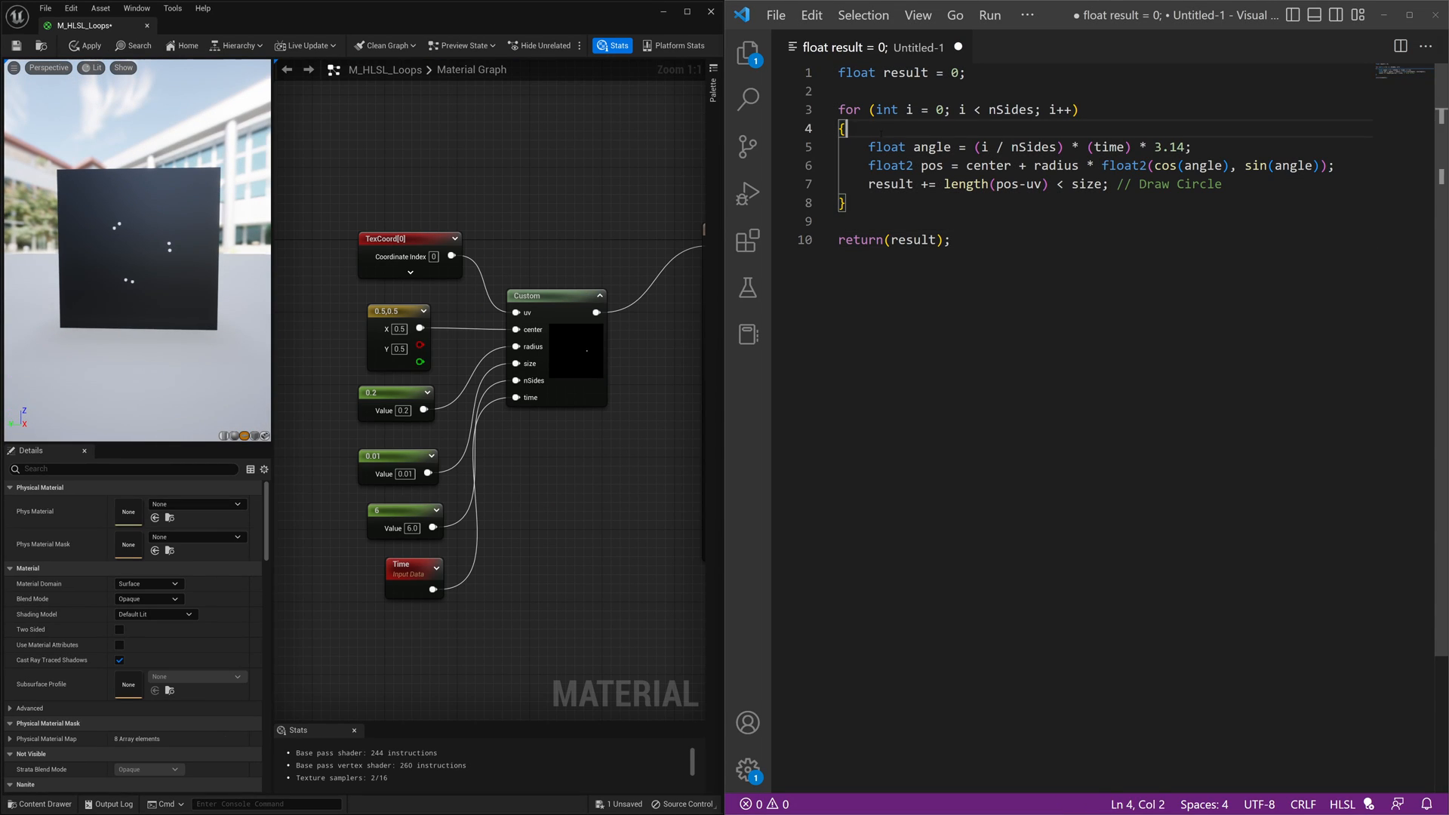
key(Return)
text(for ()
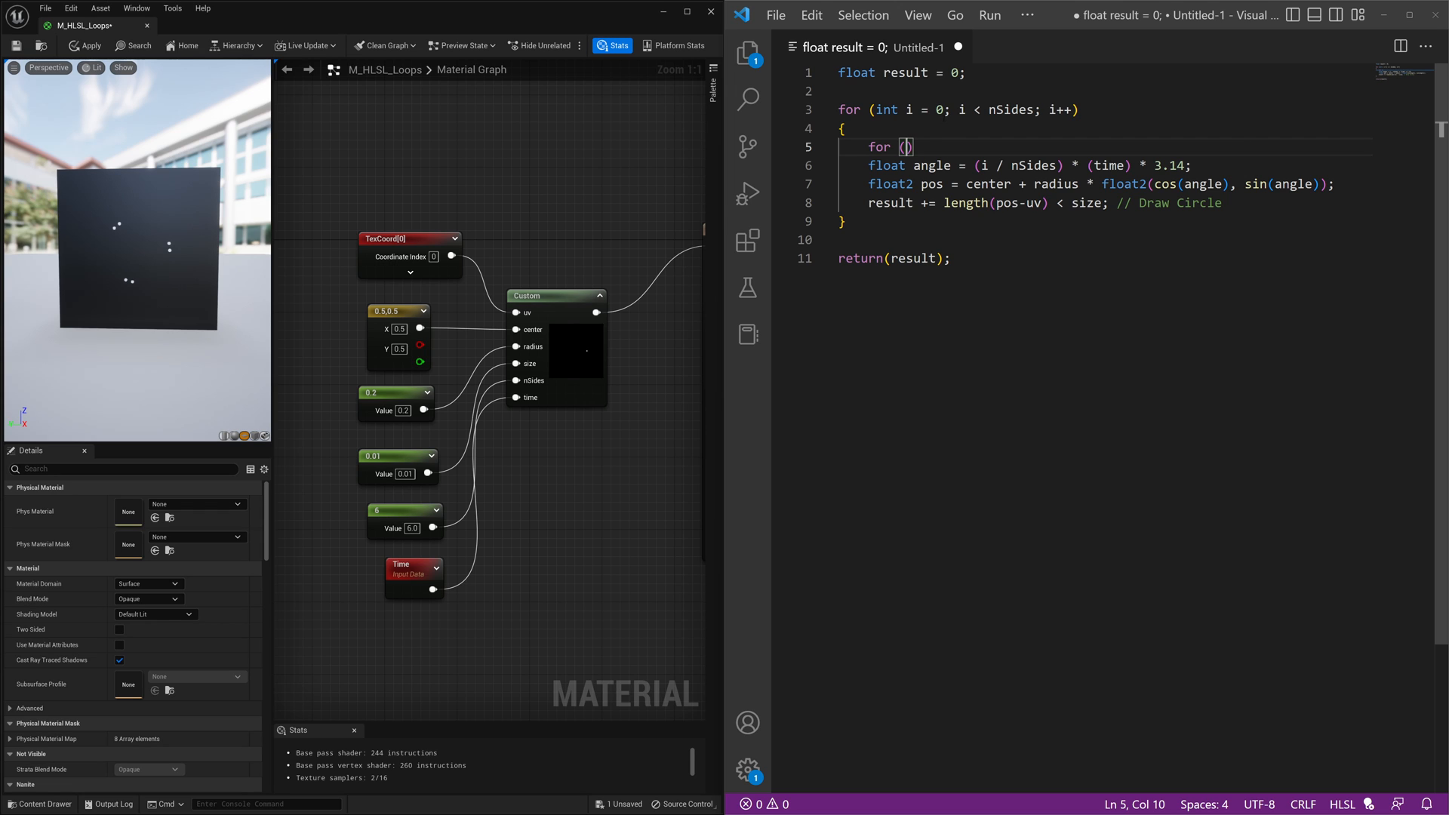
text(int j = )
text(0; j < nCopies; )
text(j++)
key(End)
key(Return)
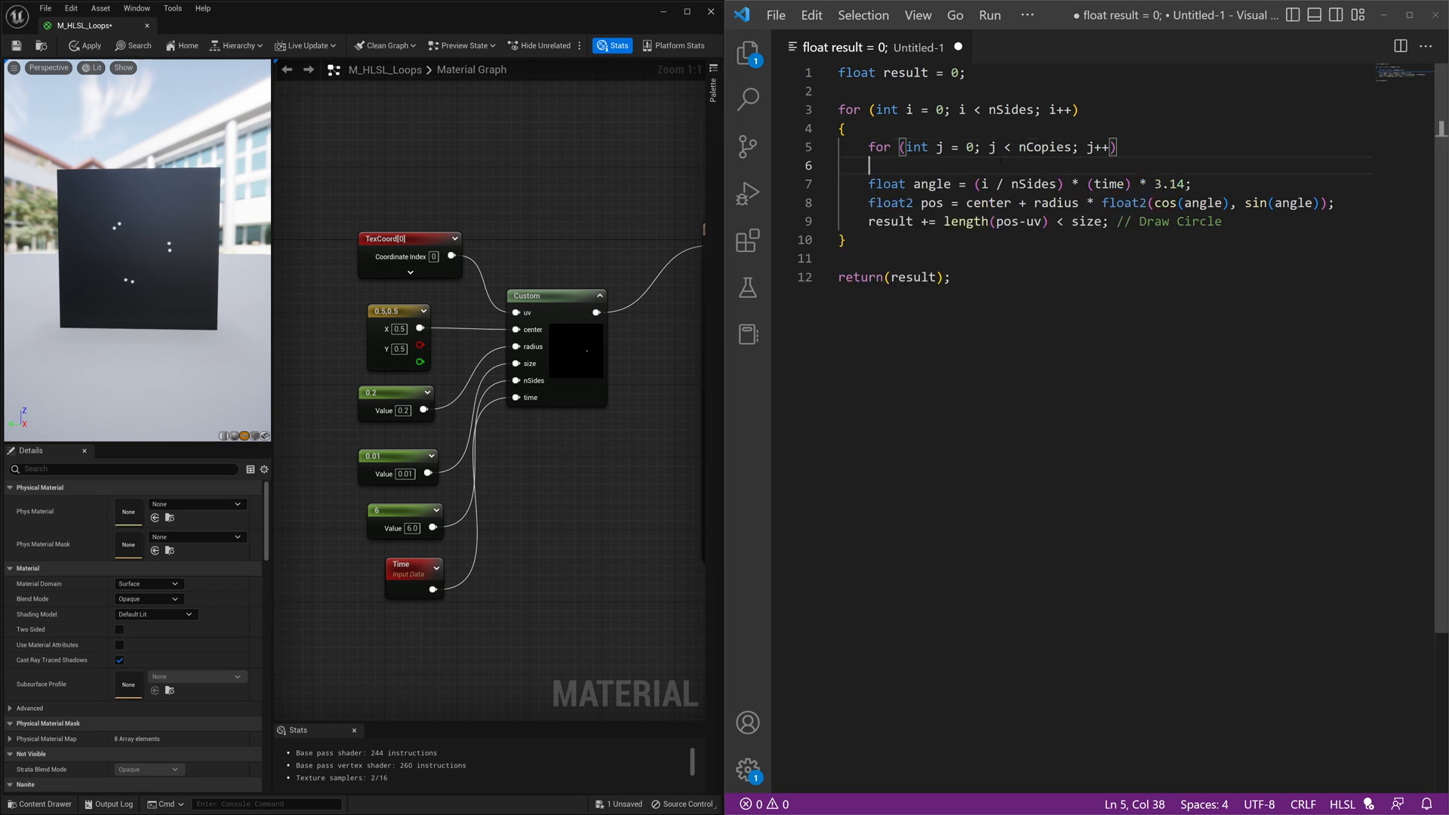
text({)
key(Return)
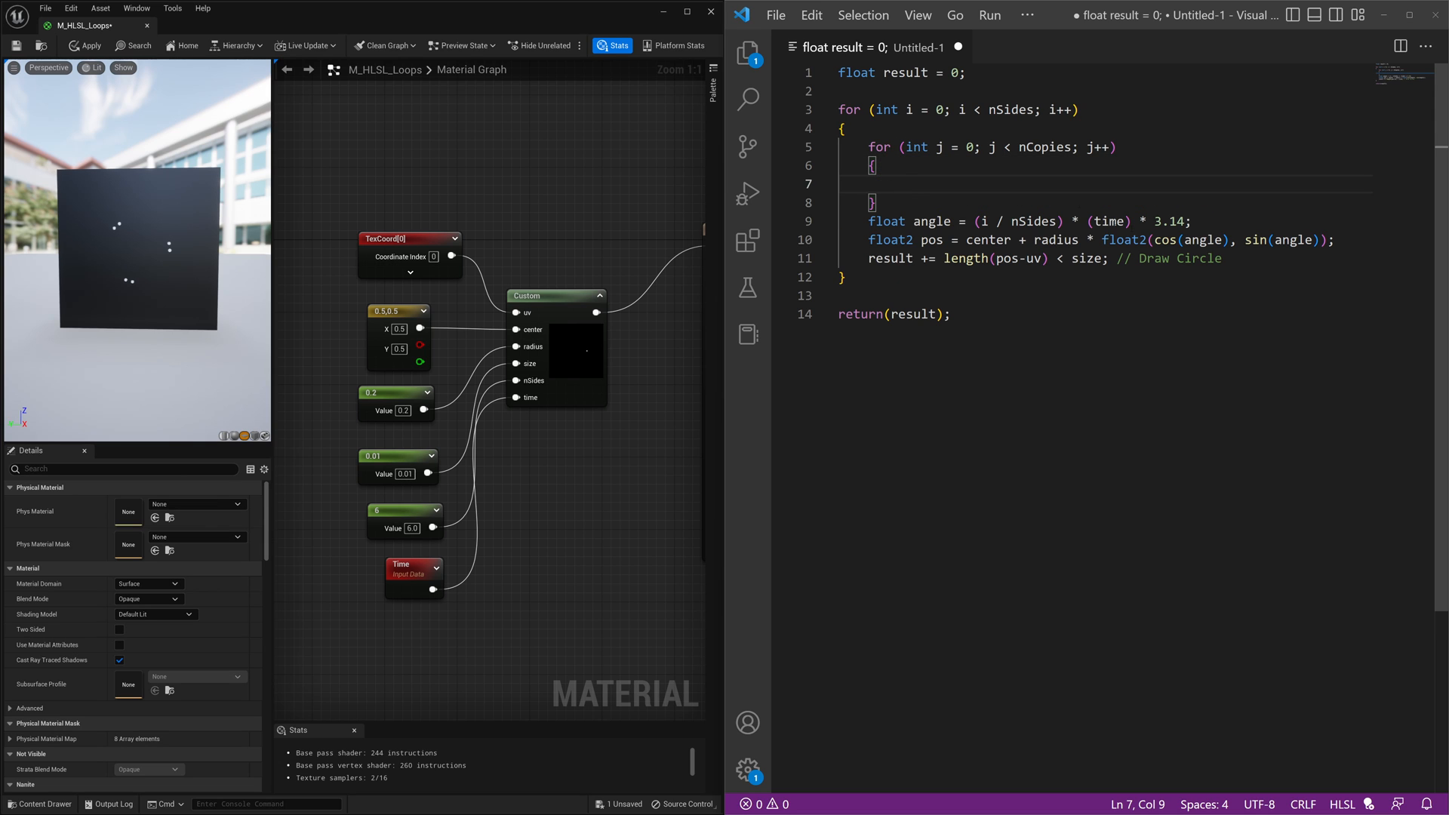
- Move the three dot-drawing lines into the inner loop body, removing the originals
key(shift+Up)
key(shift+Up)
key(shift+Up)
key(ctrl+c)
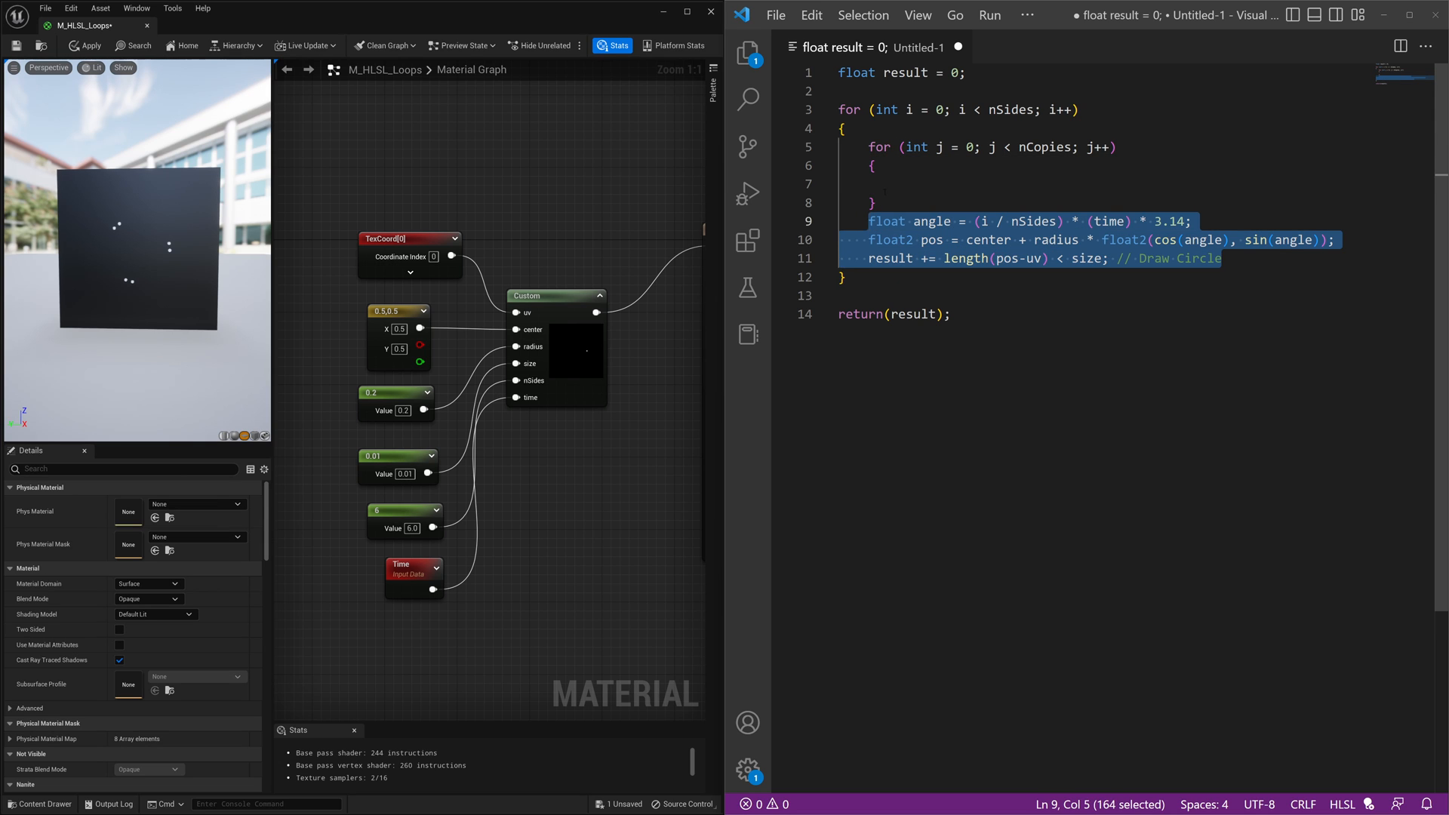
click(892, 183)
key(ctrl+v)
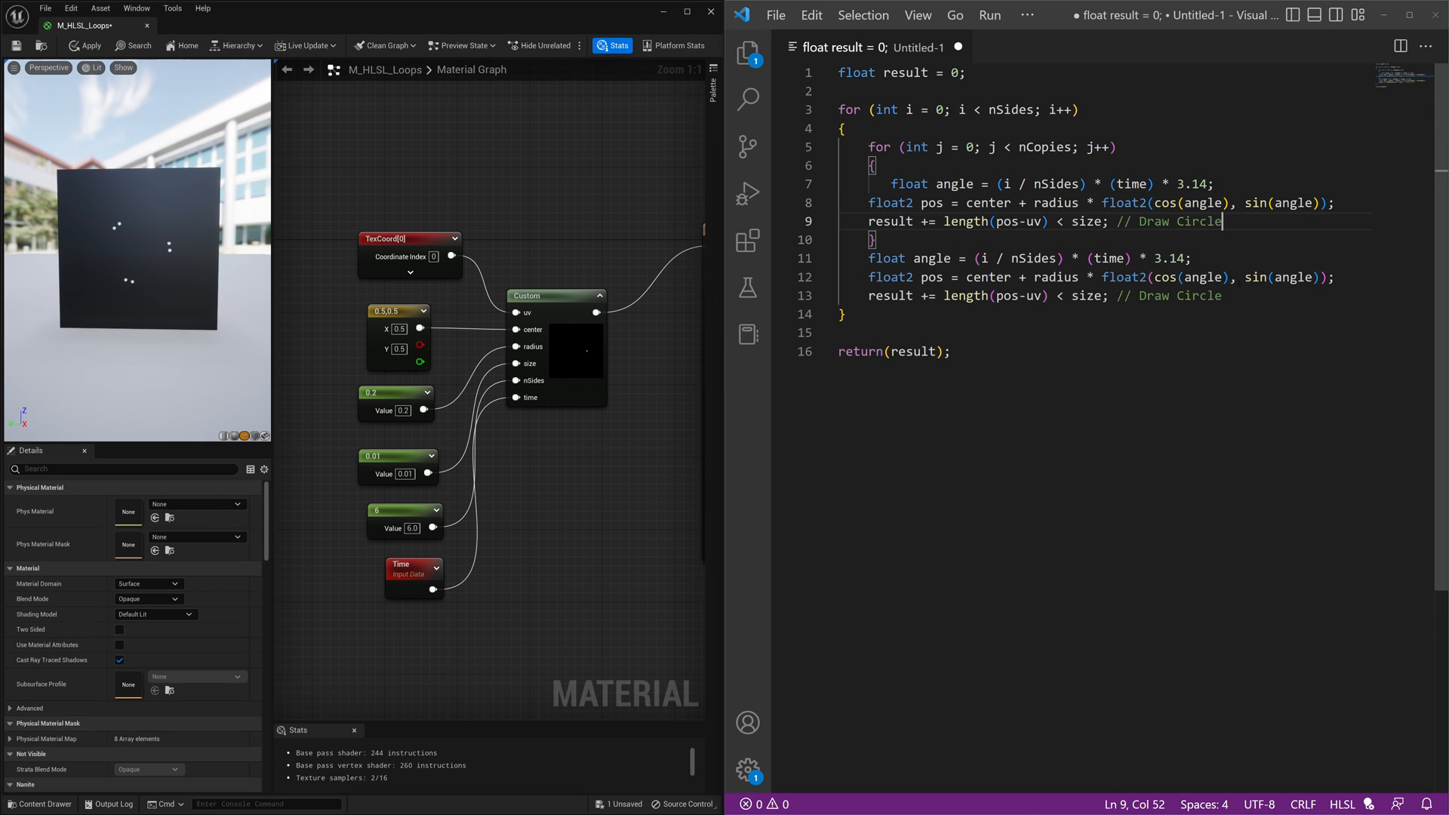
drag(1223, 295, 919, 258)
key(shift+Home)
key(Delete)
key(BackSpace)
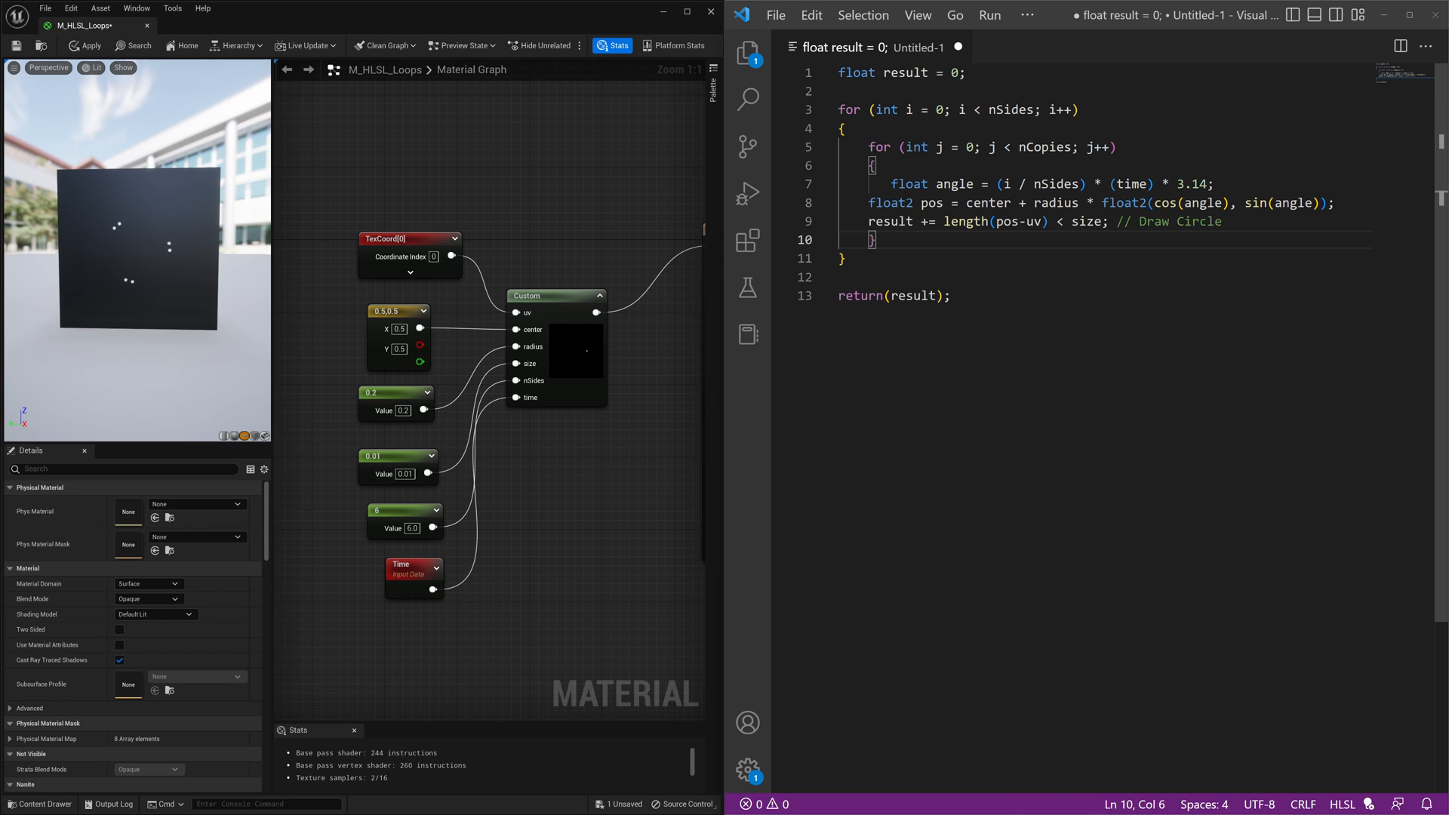
- Re-indent the angle, position and dot lines under the inner loop
key(Up)
key(Up)
key(Home)
key(Tab)
key(Down)
key(Home)
key(Tab)
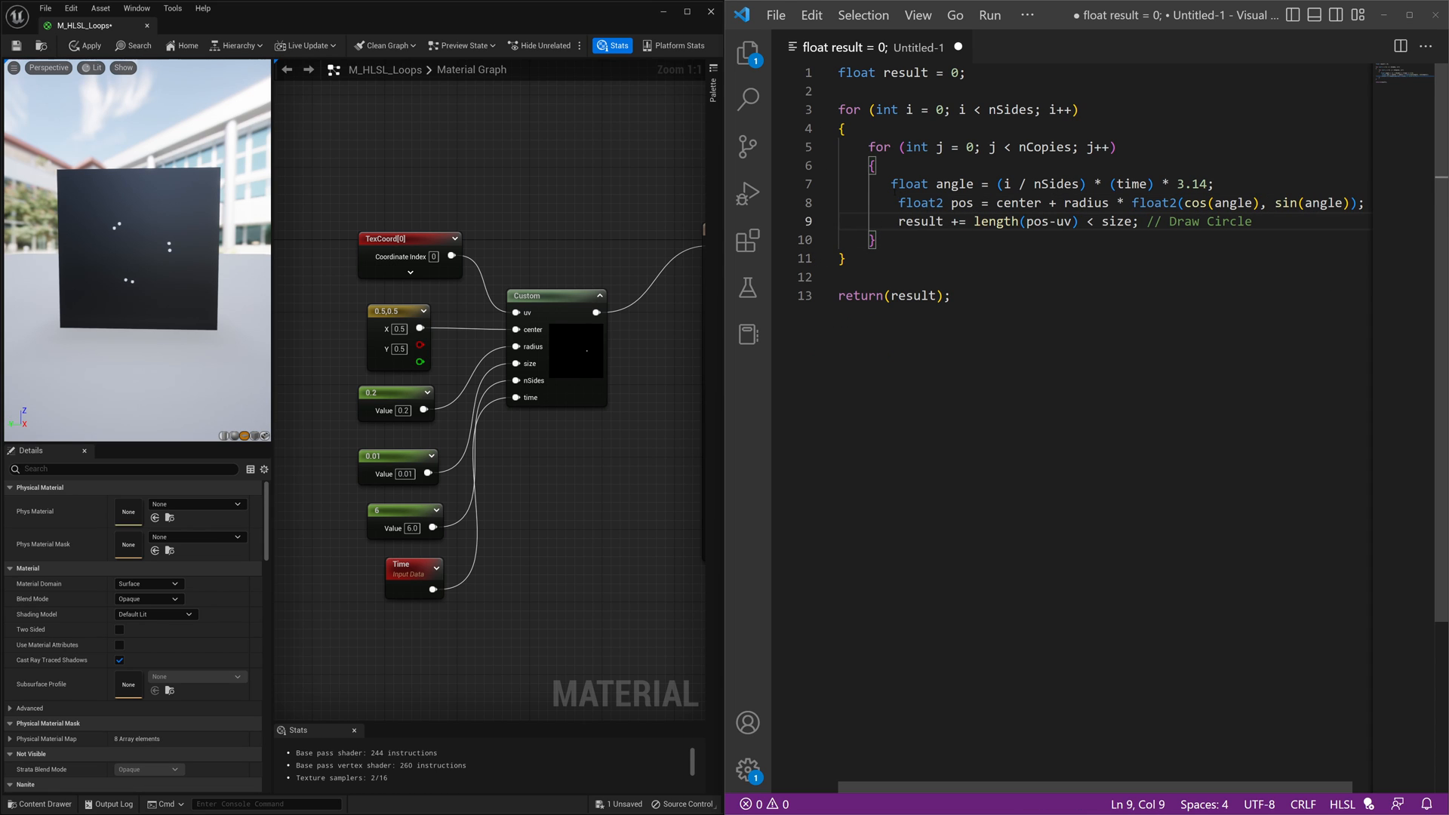
key(Up)
key(Up)
key(Down)
key(Home)
key(shift+Tab)
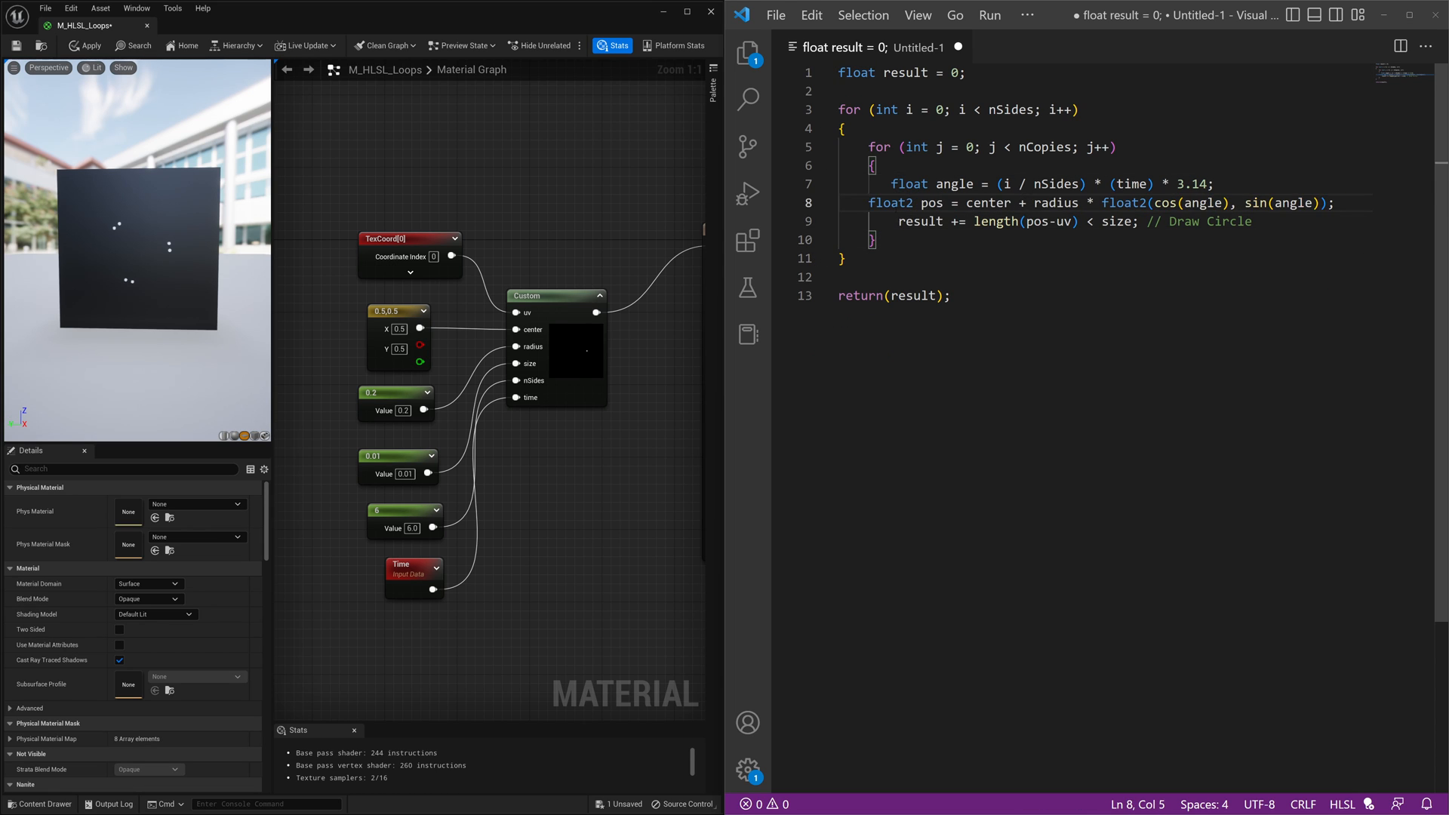
key(Up)
key(Home)
key(shift+Tab)
key(Tab)
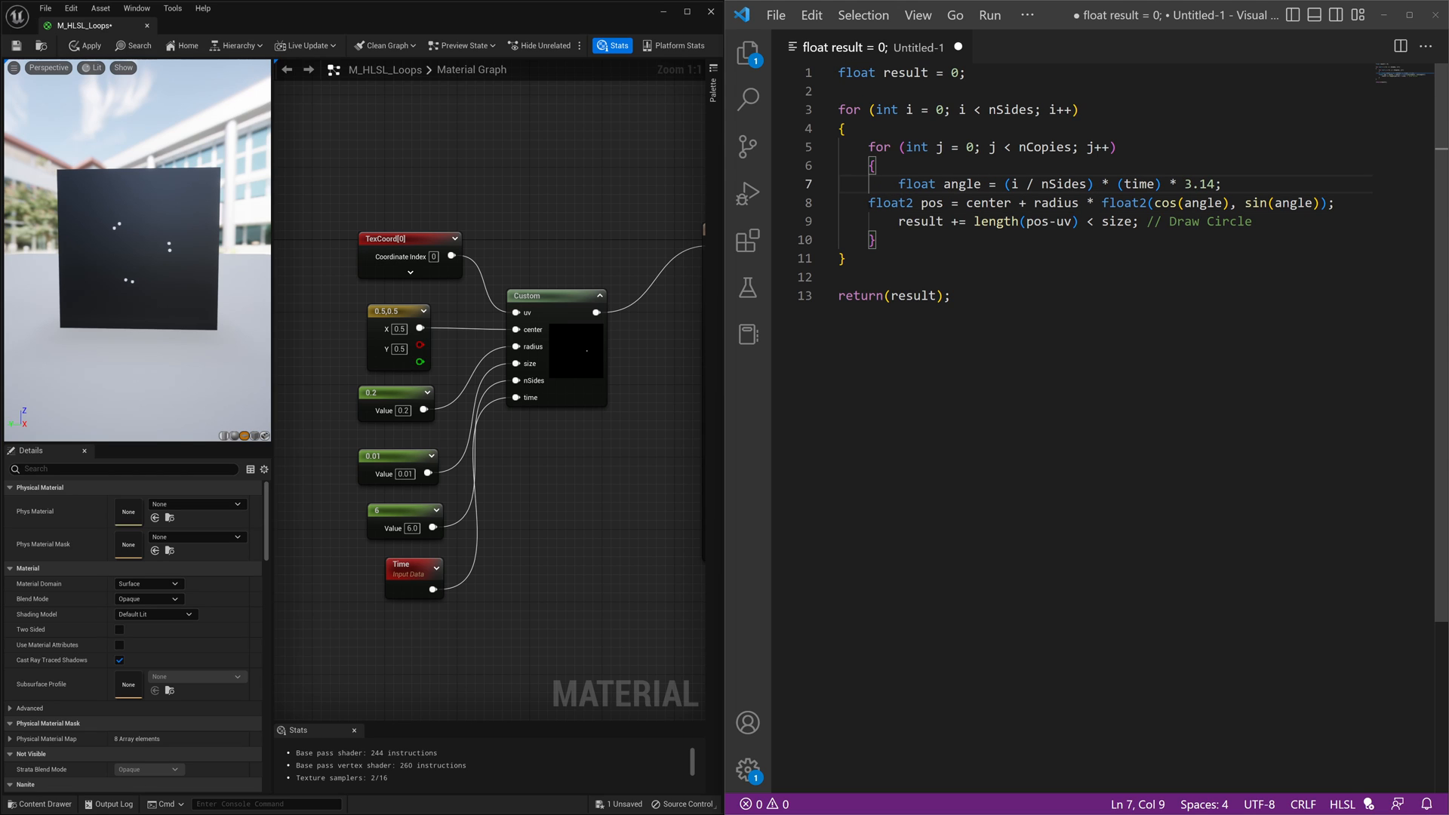
key(Down)
key(Home)
key(Tab)
key(Down)
key(ctrl+Right)
key(ctrl+Right)
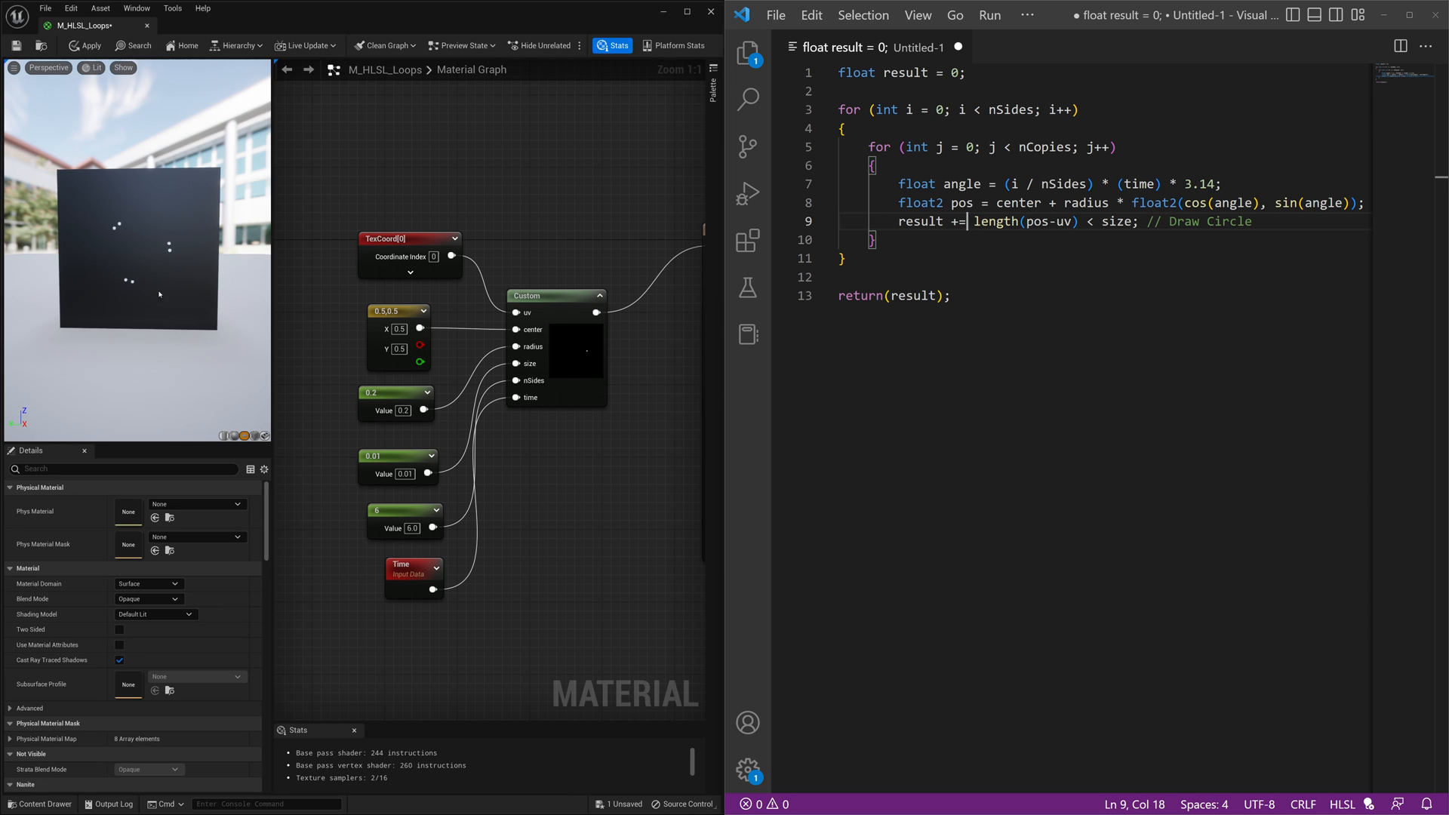
- Replace radius in the position line with (j / nCopies) * radius
click(50, 551)
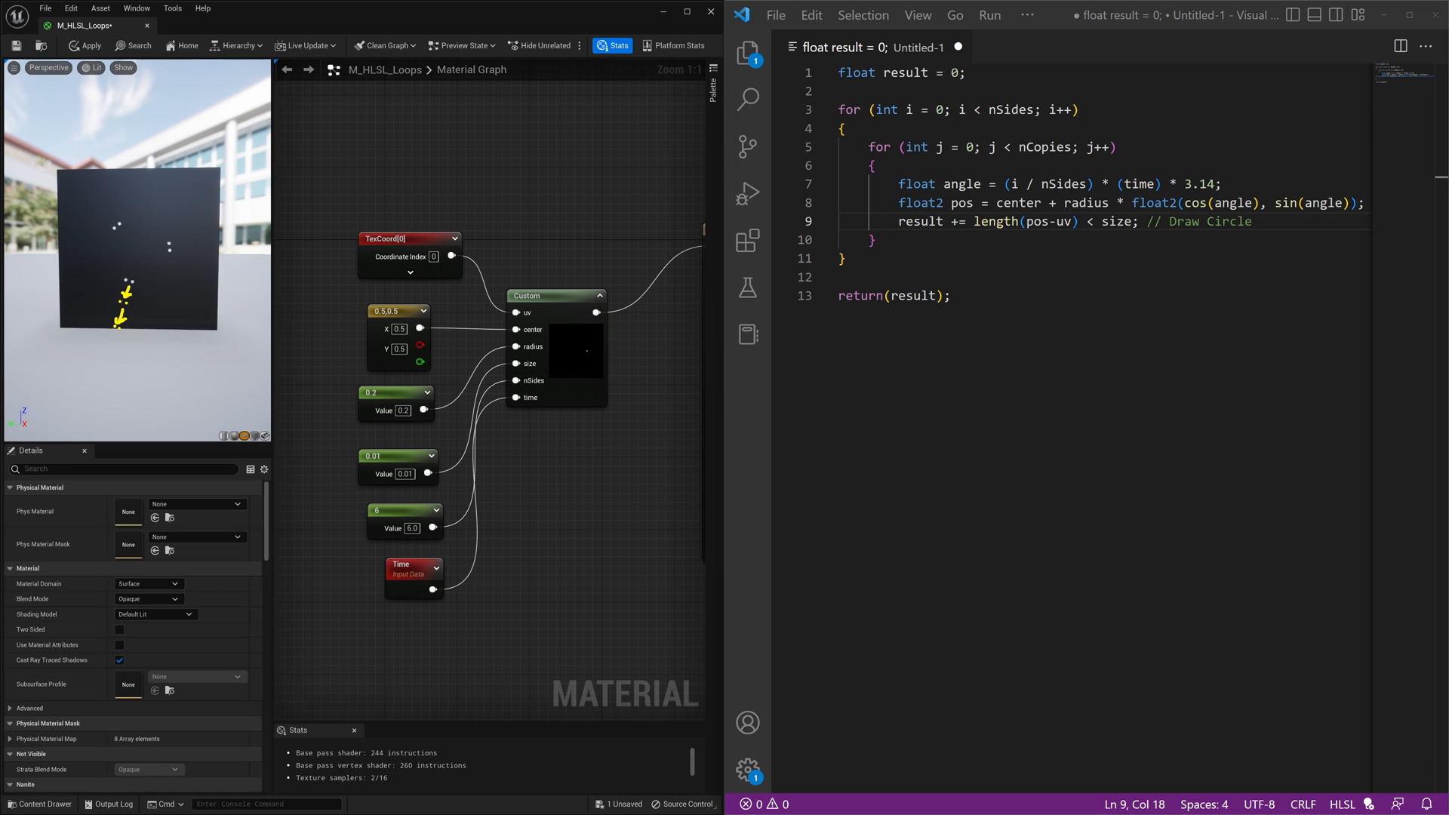
click(1014, 147)
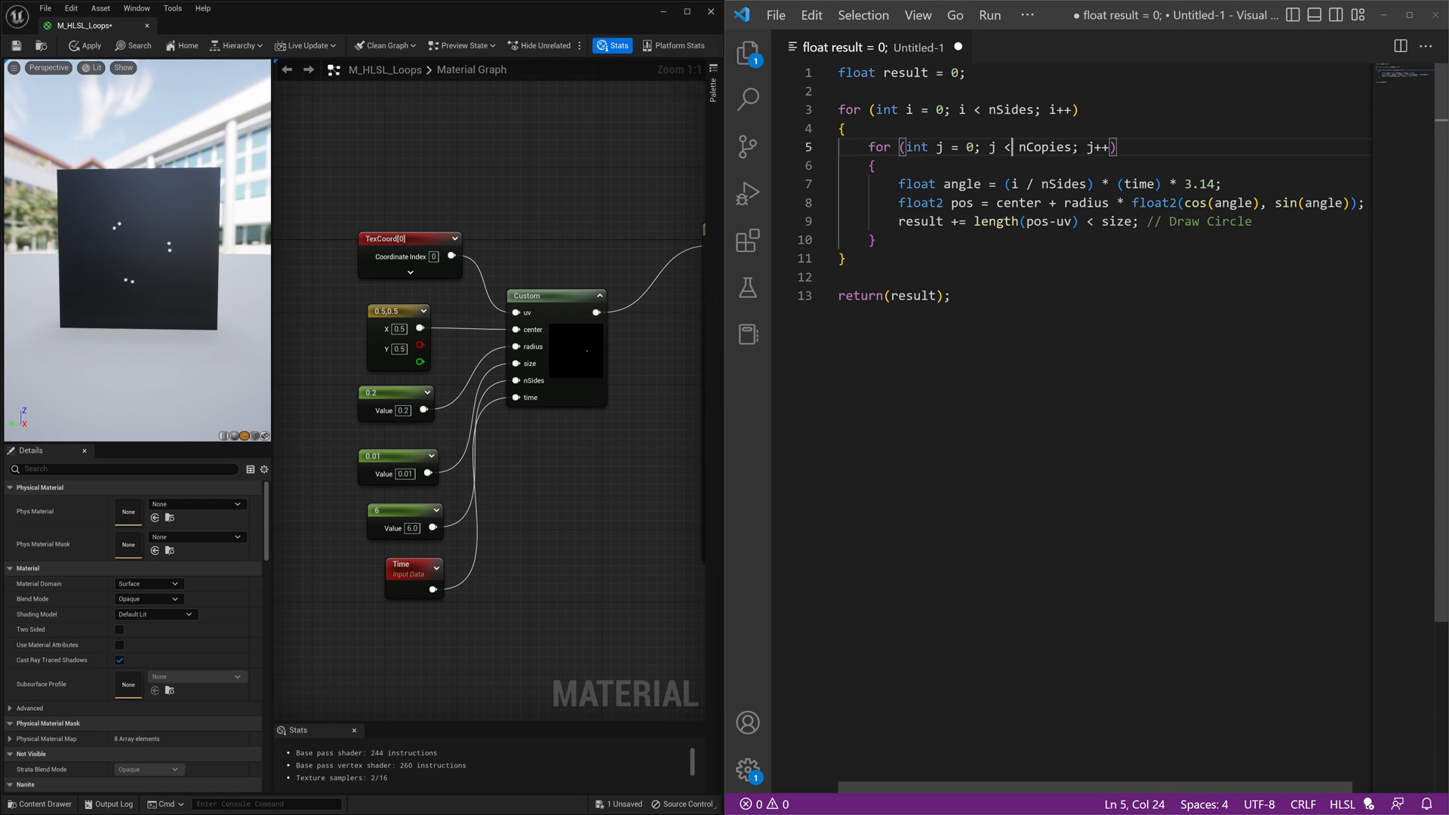
drag(1109, 203, 1064, 202)
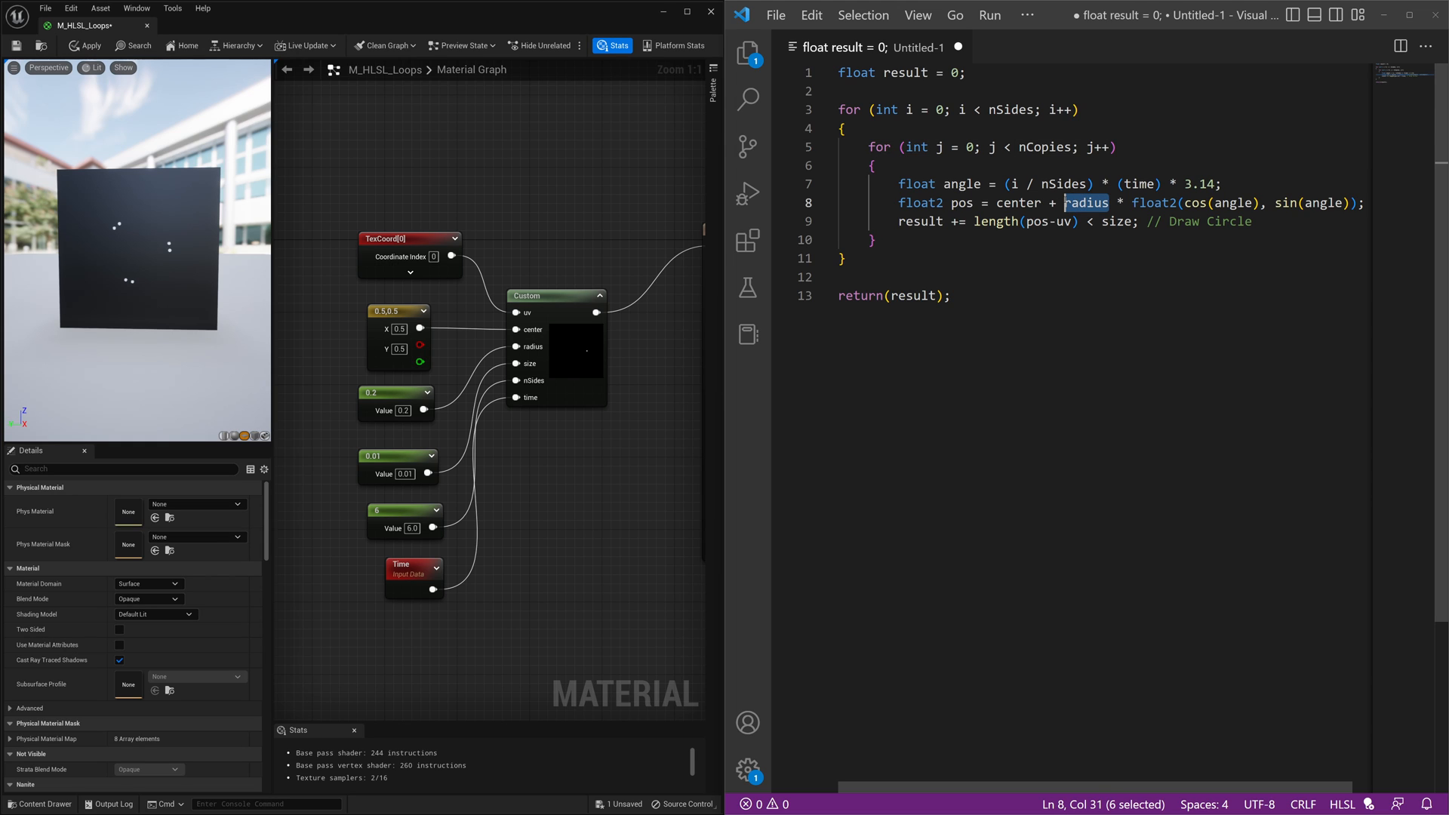
text((j / )
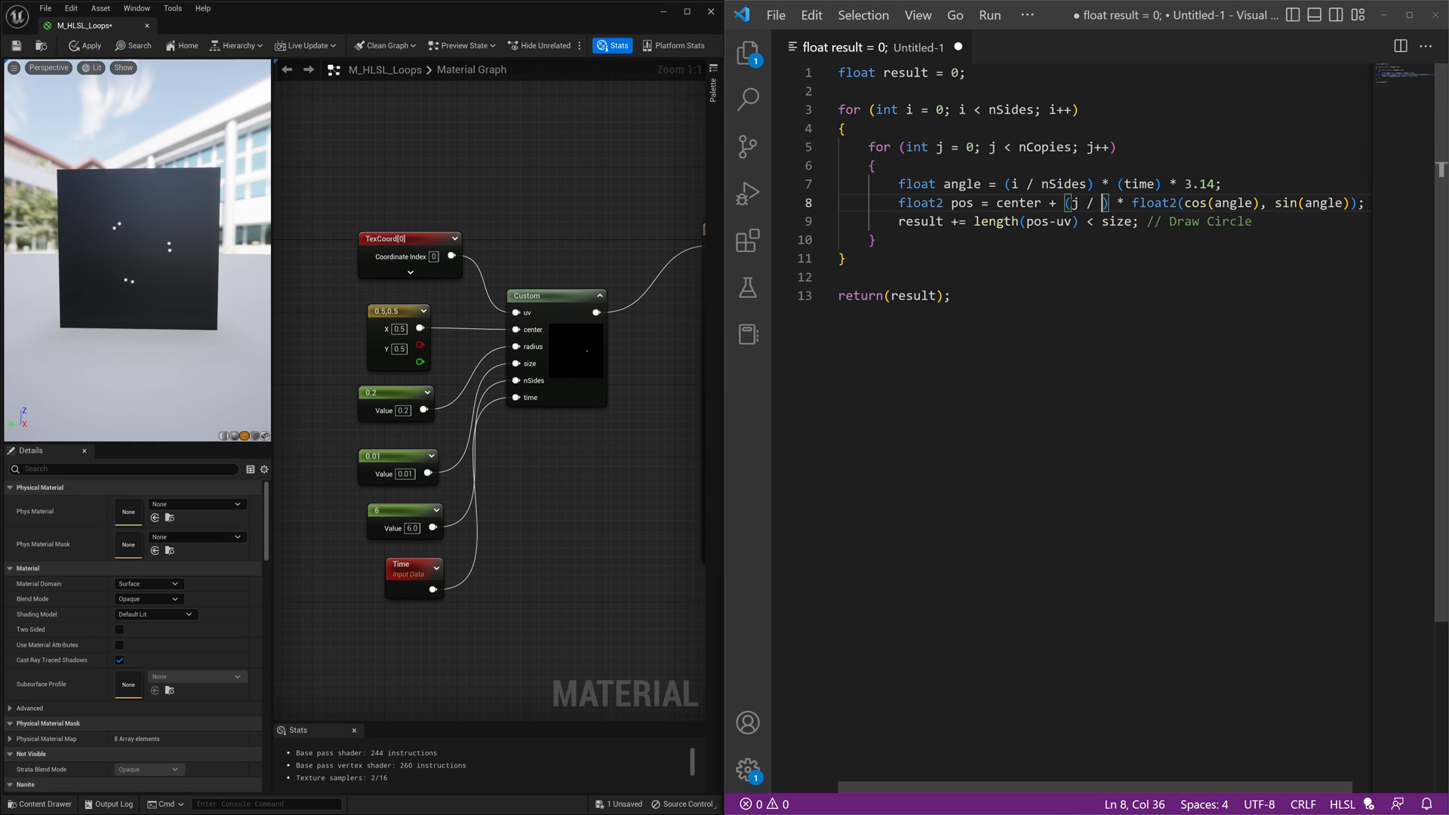
text(nCopies)
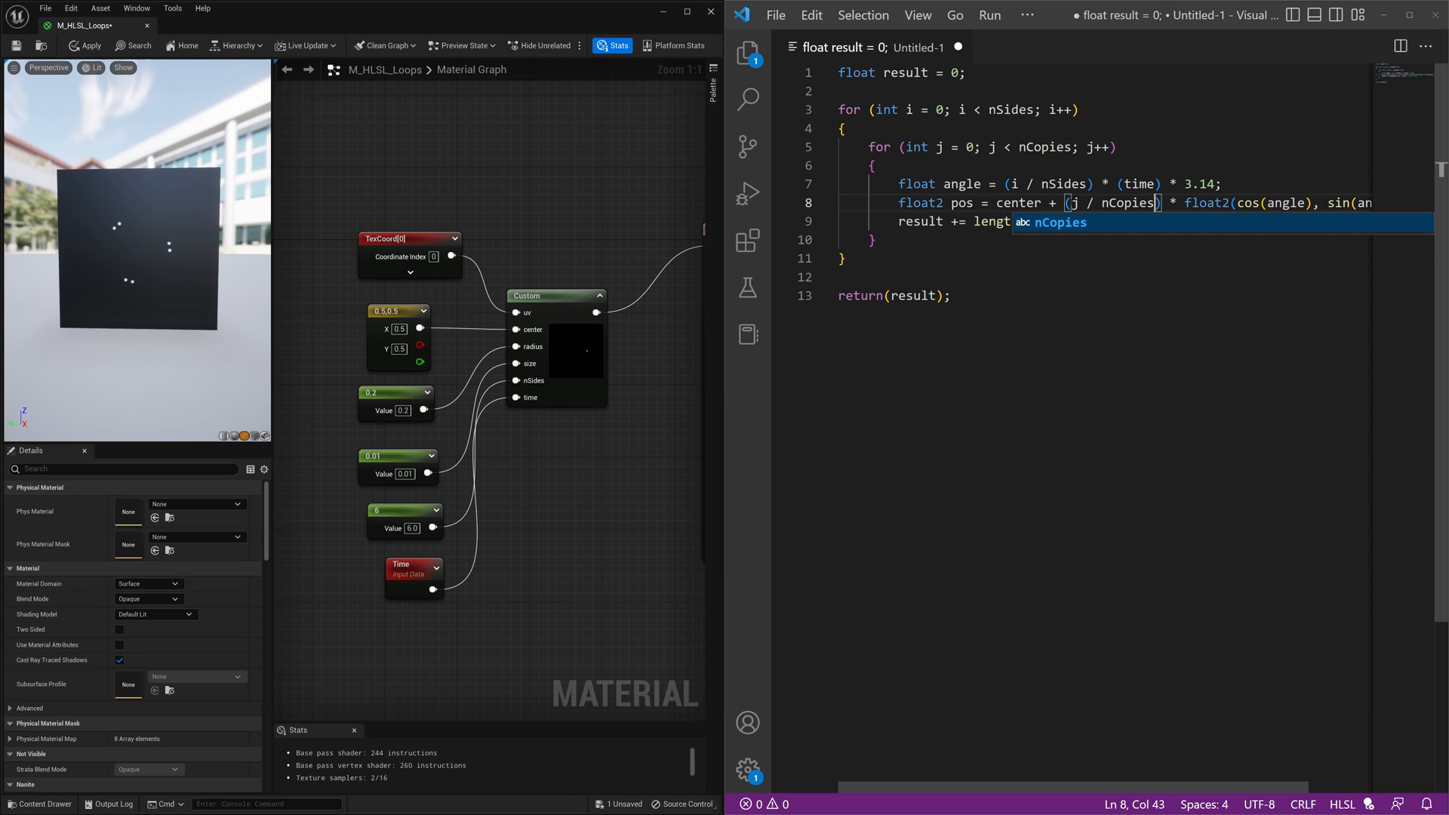
key(Right)
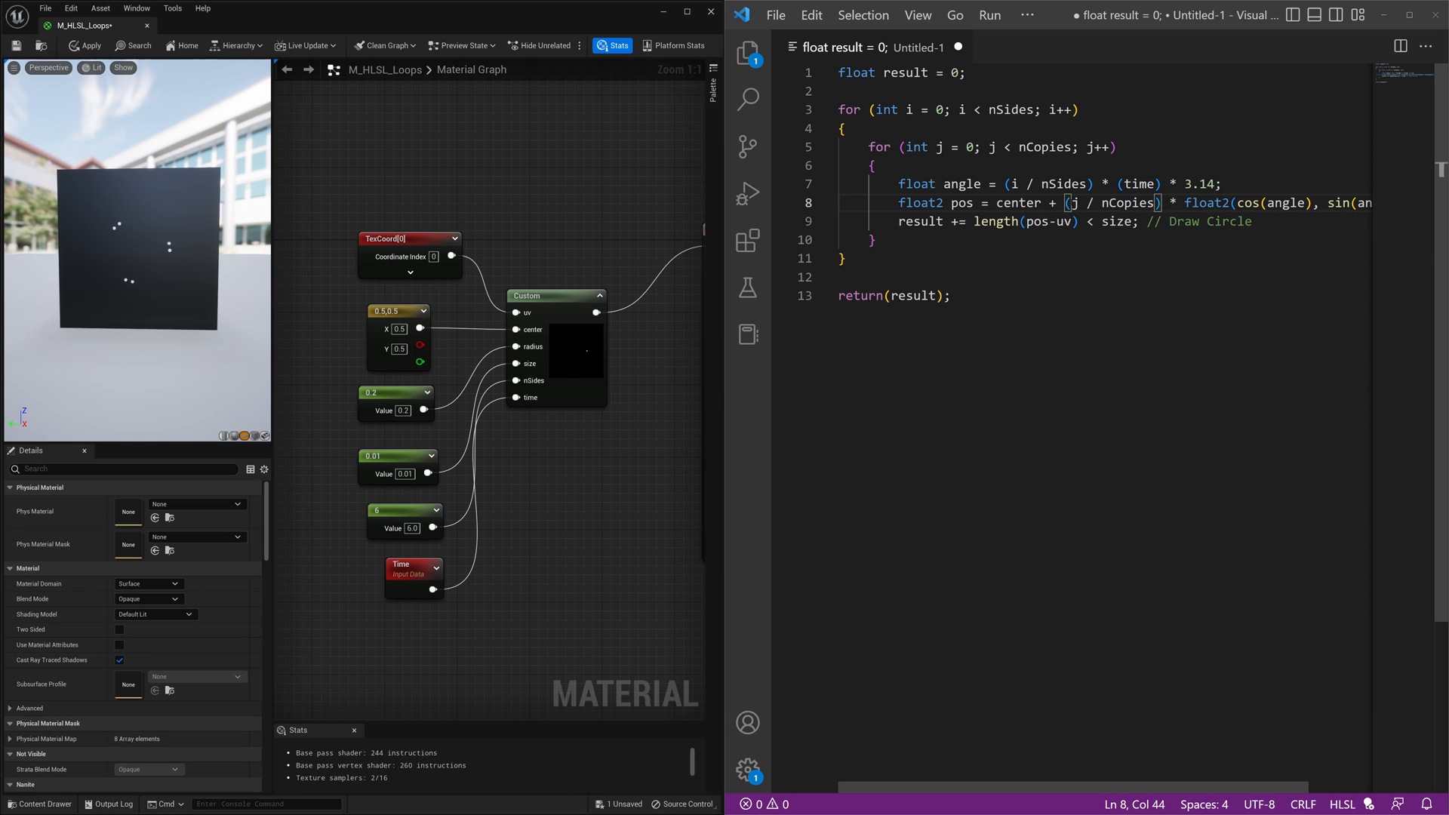
text(* ra)
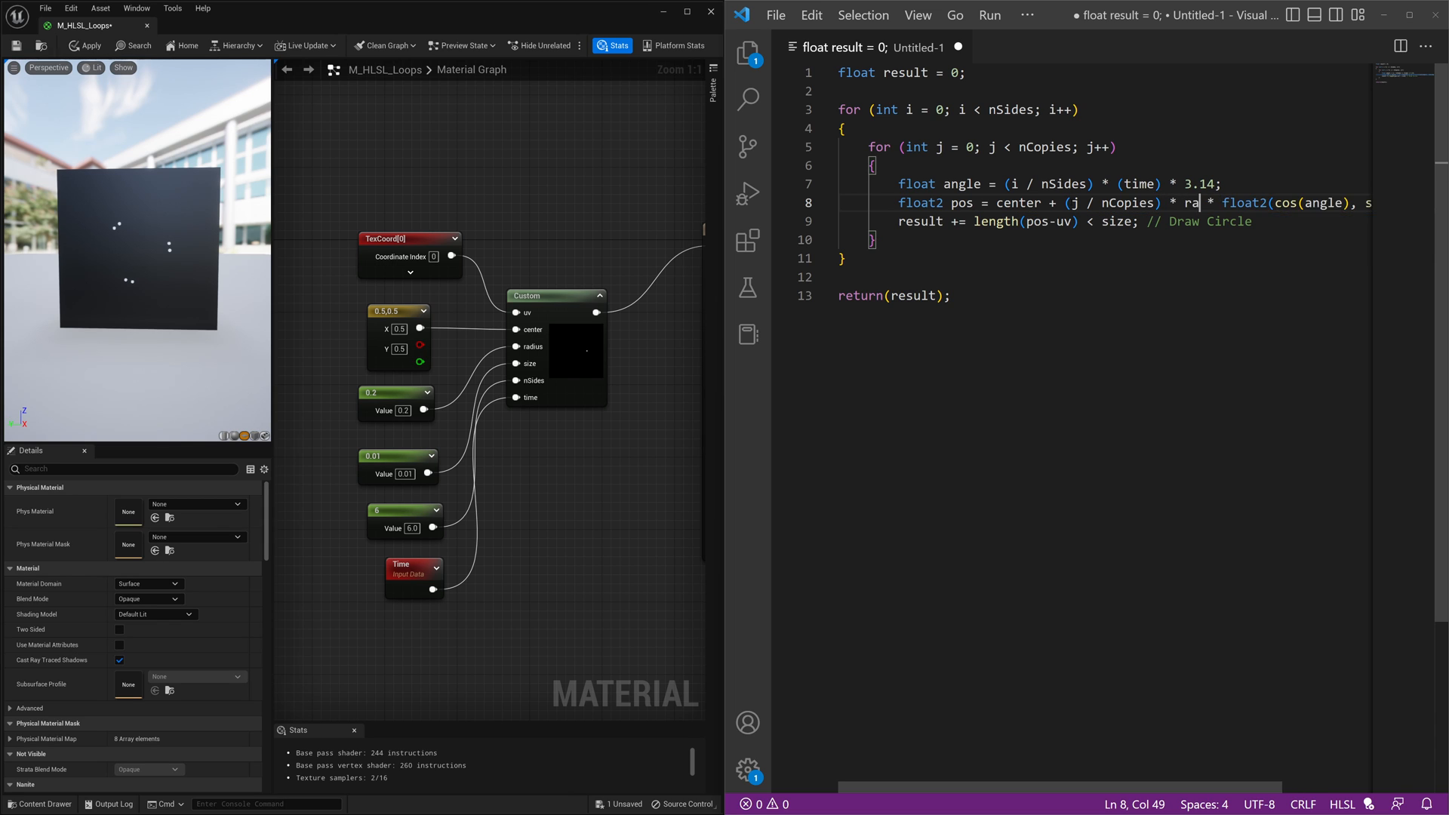
text(dius)
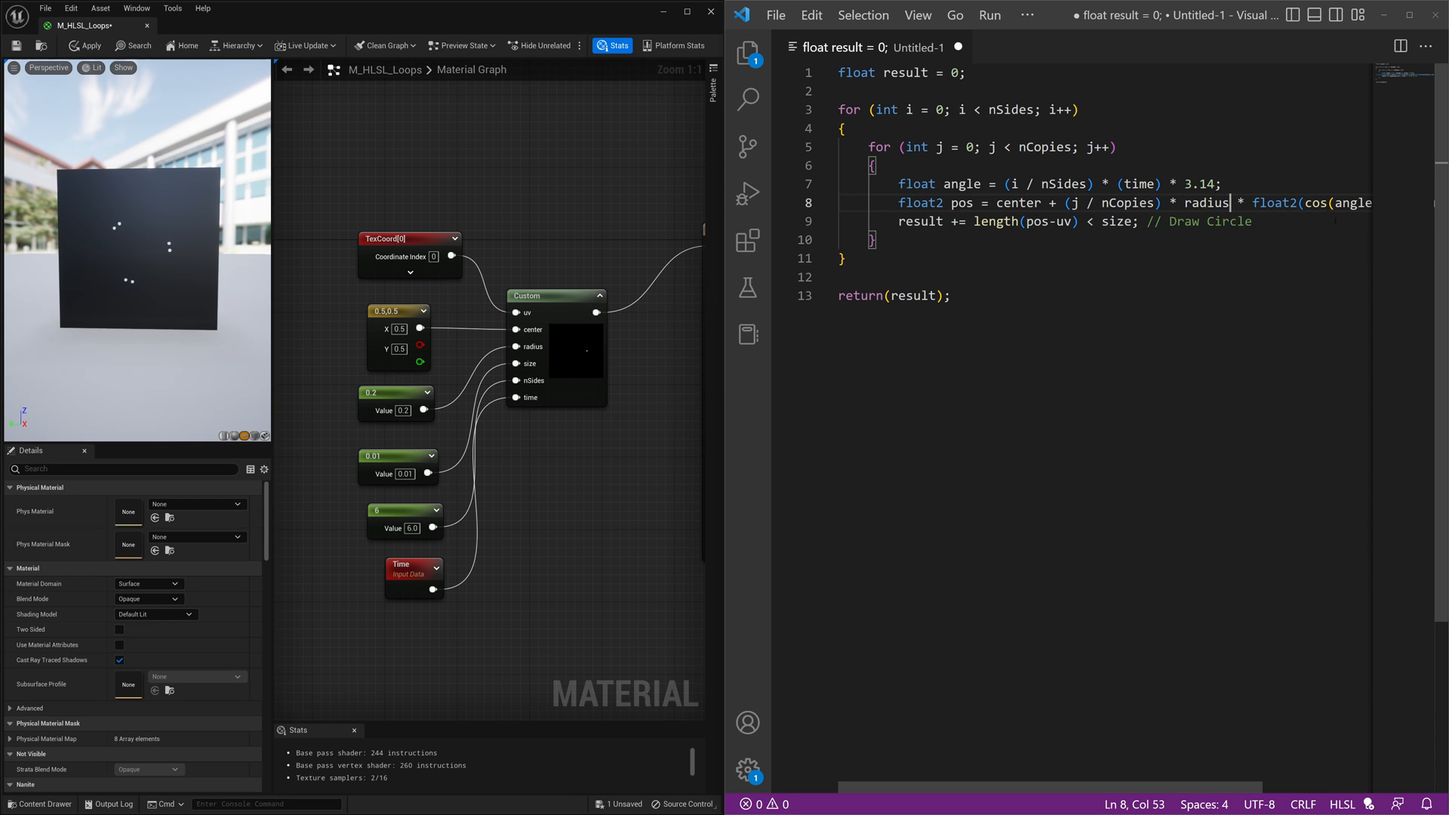
mouse_move(1076, 785)
mouse_down()
mouse_move(1158, 786)
mouse_move(1035, 784)
mouse_up()
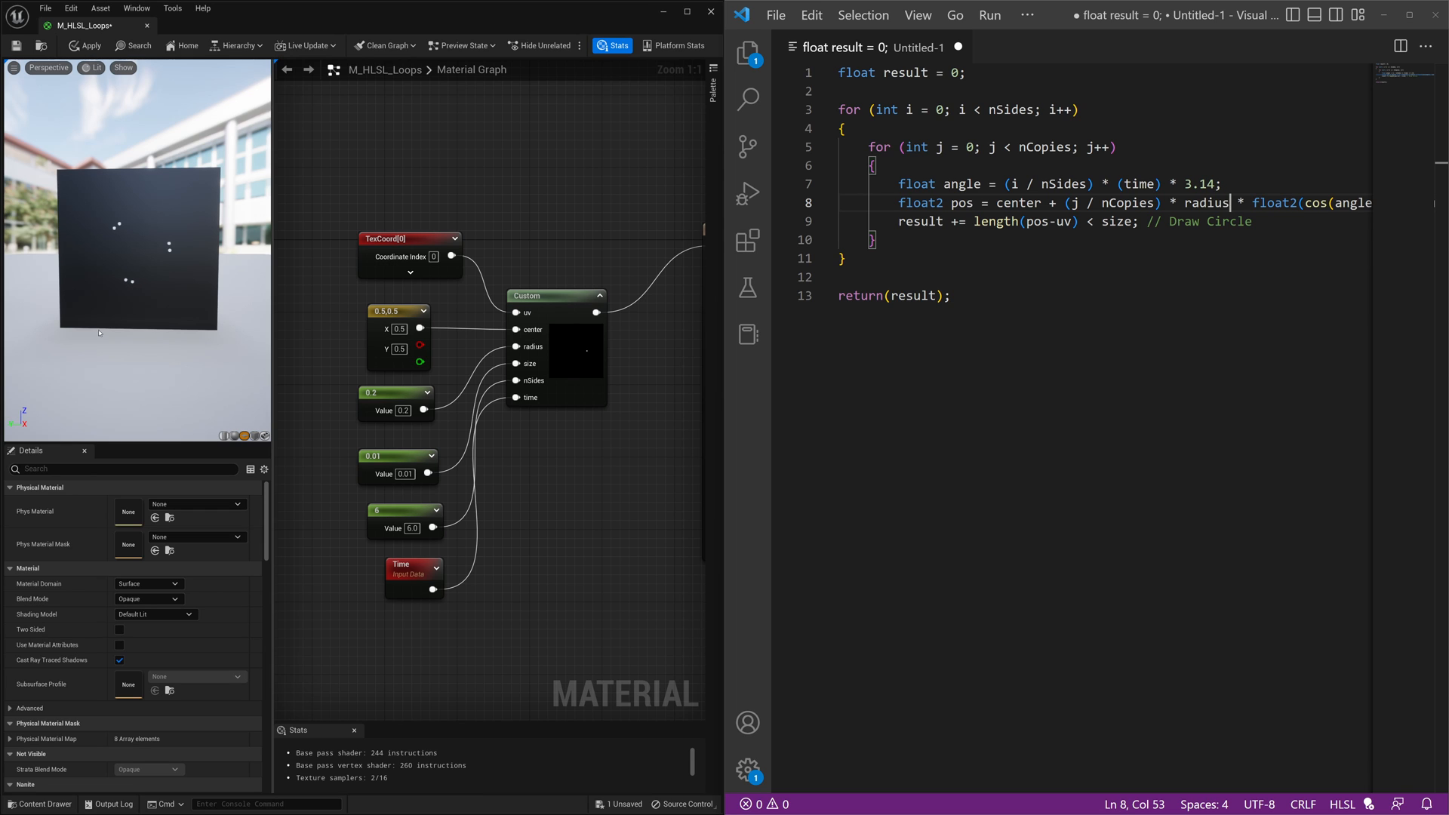
click(928, 258)
- Copy the nested-loop code and paste it into the Custom node in Unreal
key(ctrl+a)
key(ctrl+c)
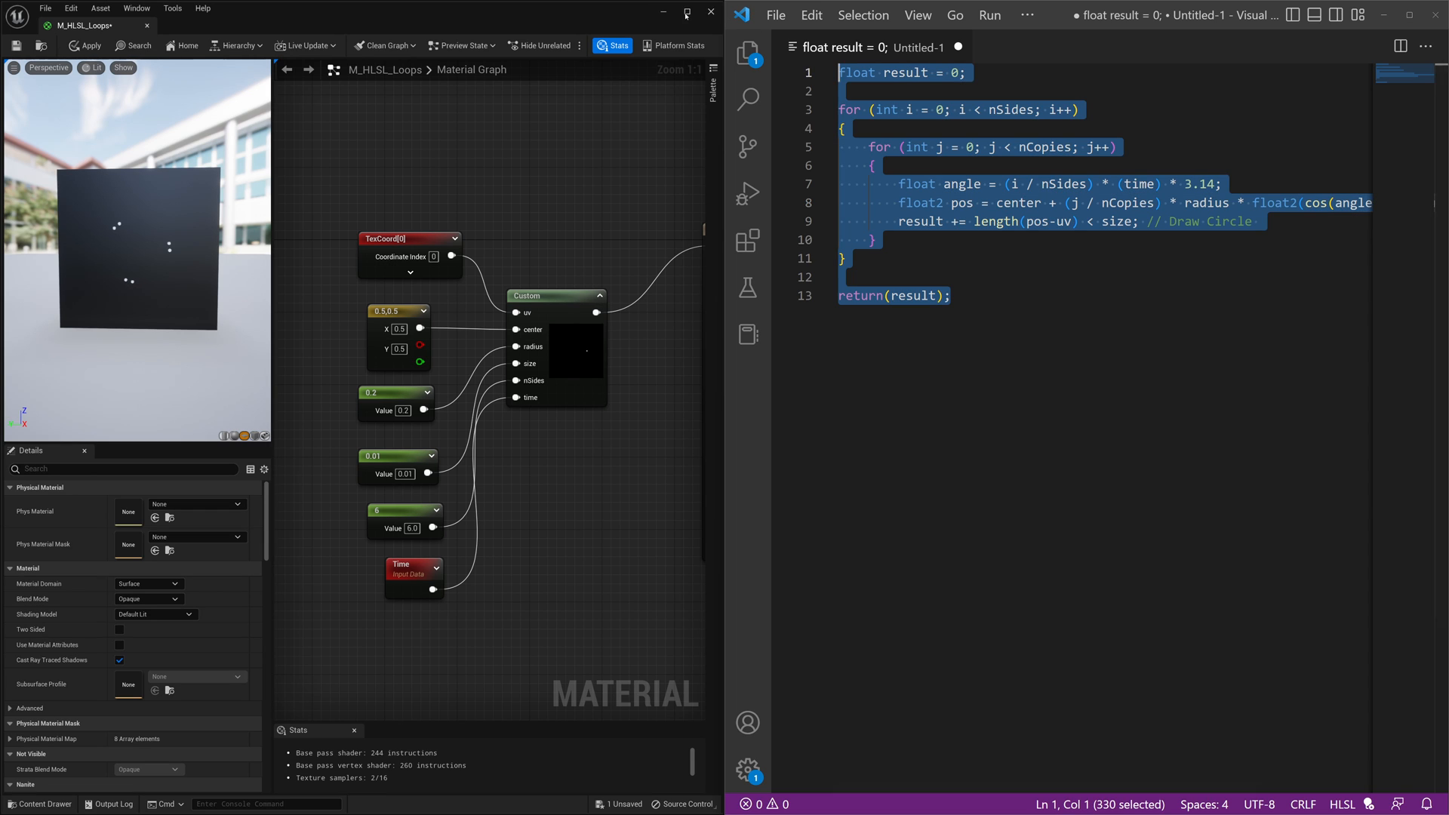
key(alt+Tab)
click(835, 340)
click(297, 510)
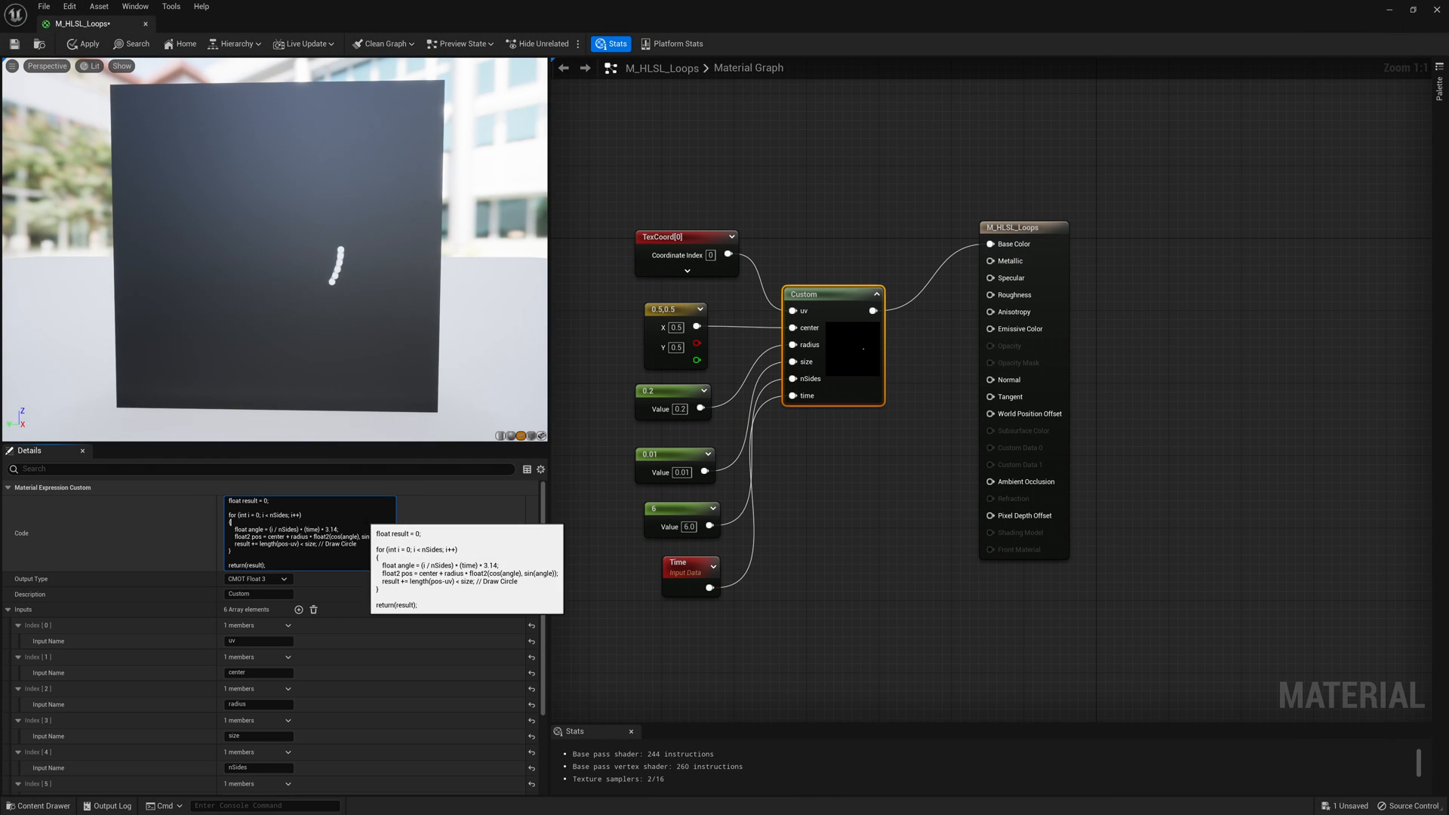
key(ctrl+v)
key(Return)
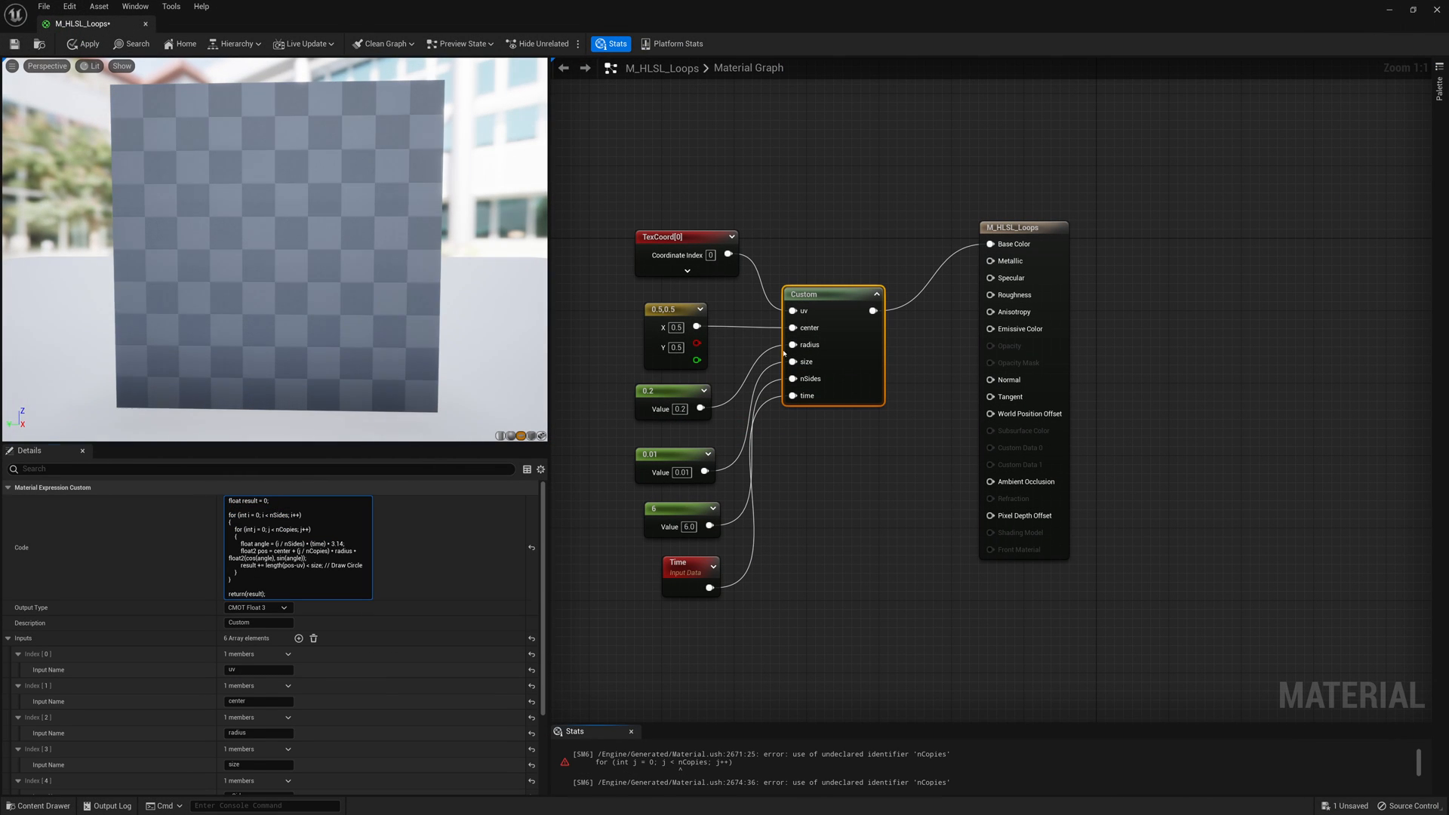
- Add an nCopies input to the Custom node and feed it from a new Constant node
click(298, 631)
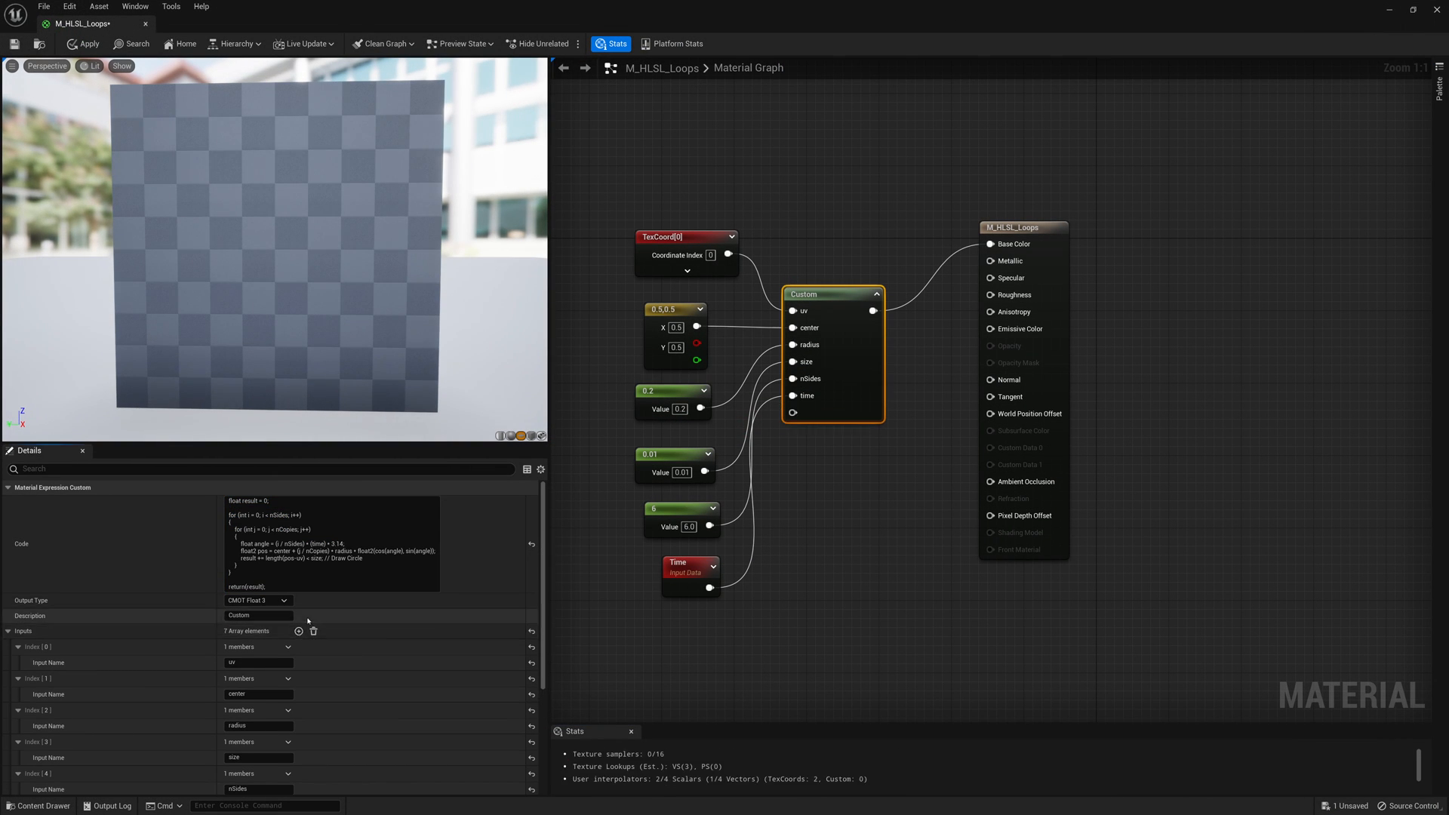
scroll(118, 680, down, 3)
click(18, 710)
double_click(244, 726)
text(nCo)
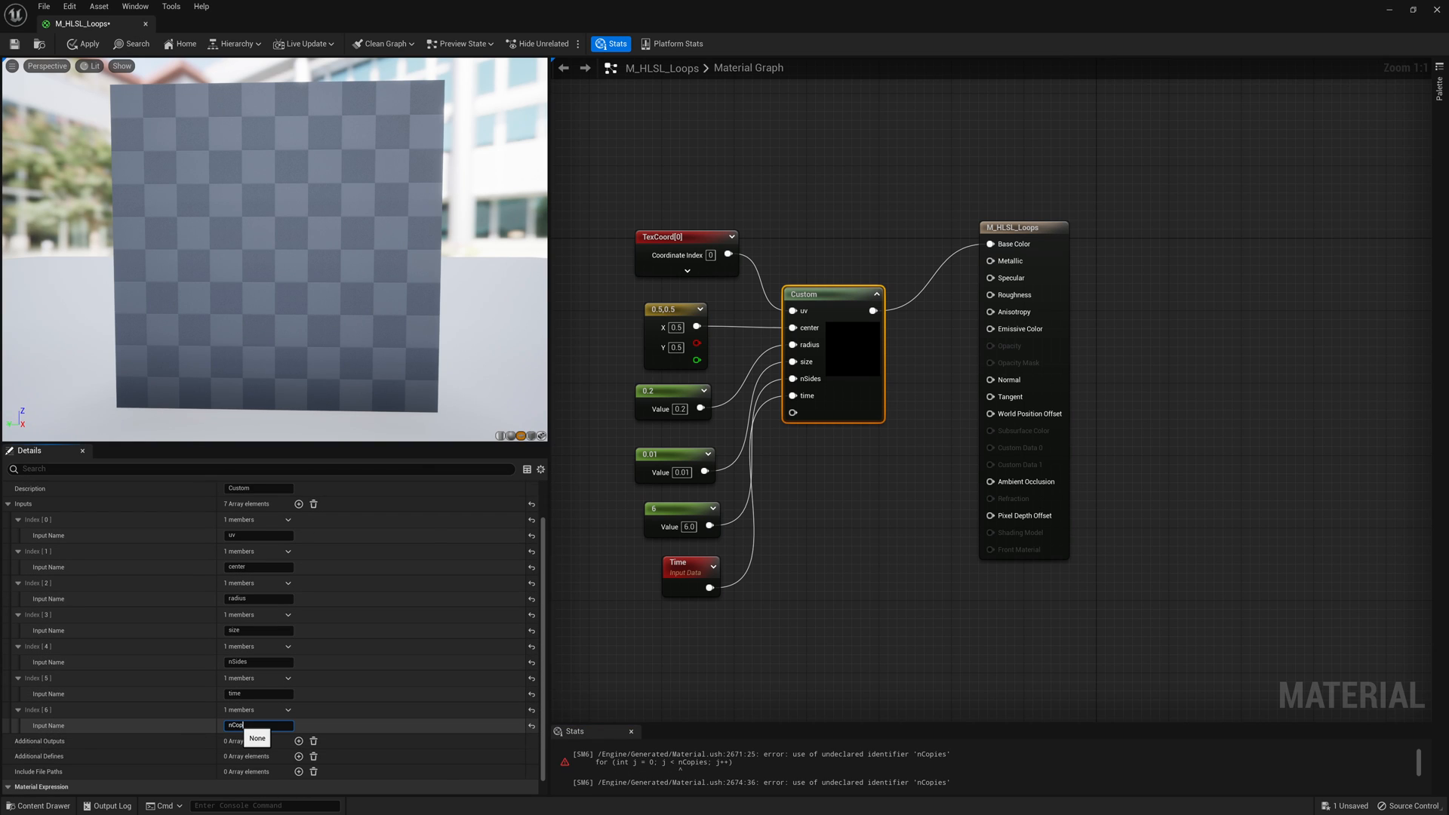
text(pies)
key(Return)
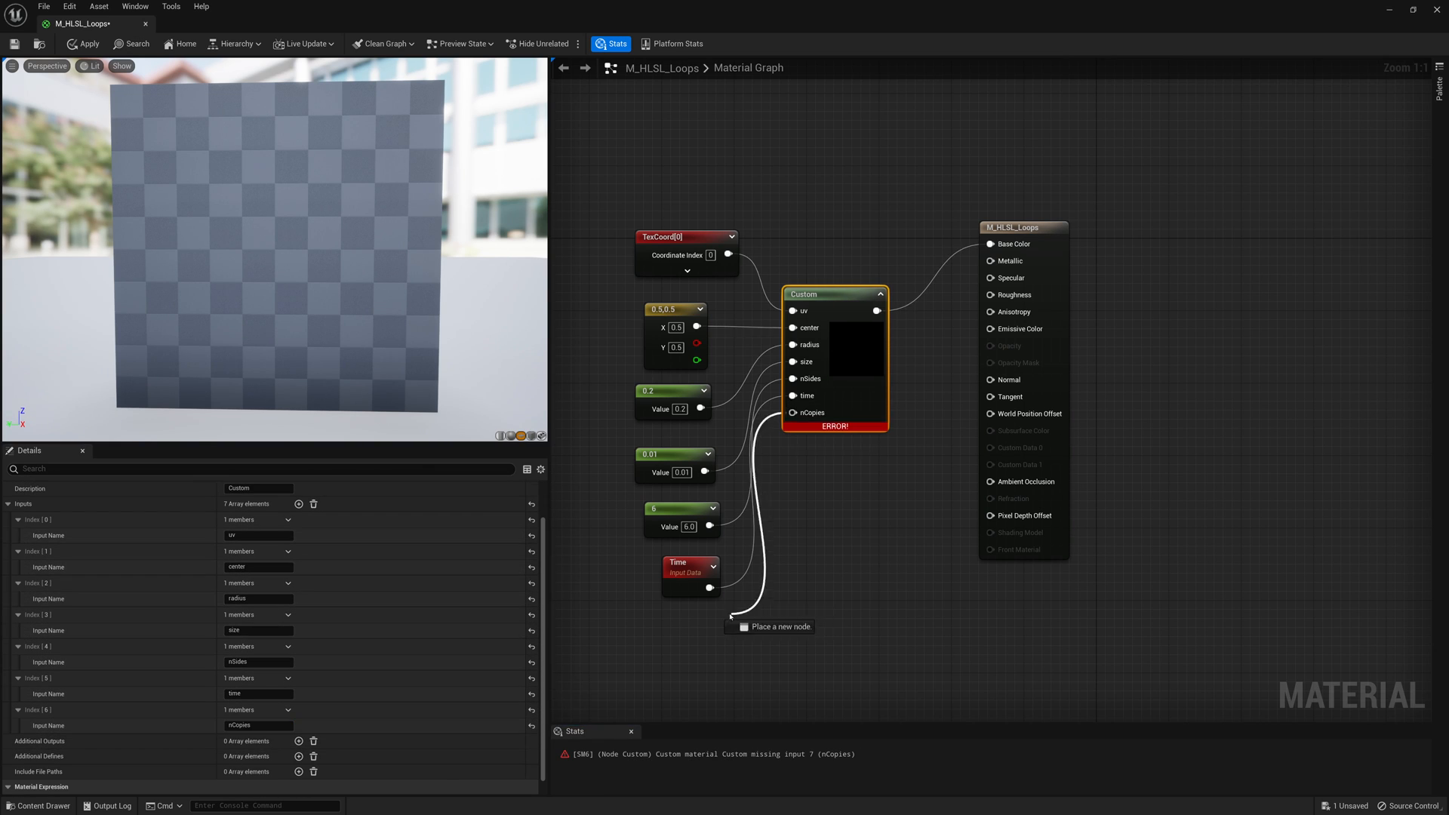
drag(793, 412, 716, 621)
text(const)
key(Return)
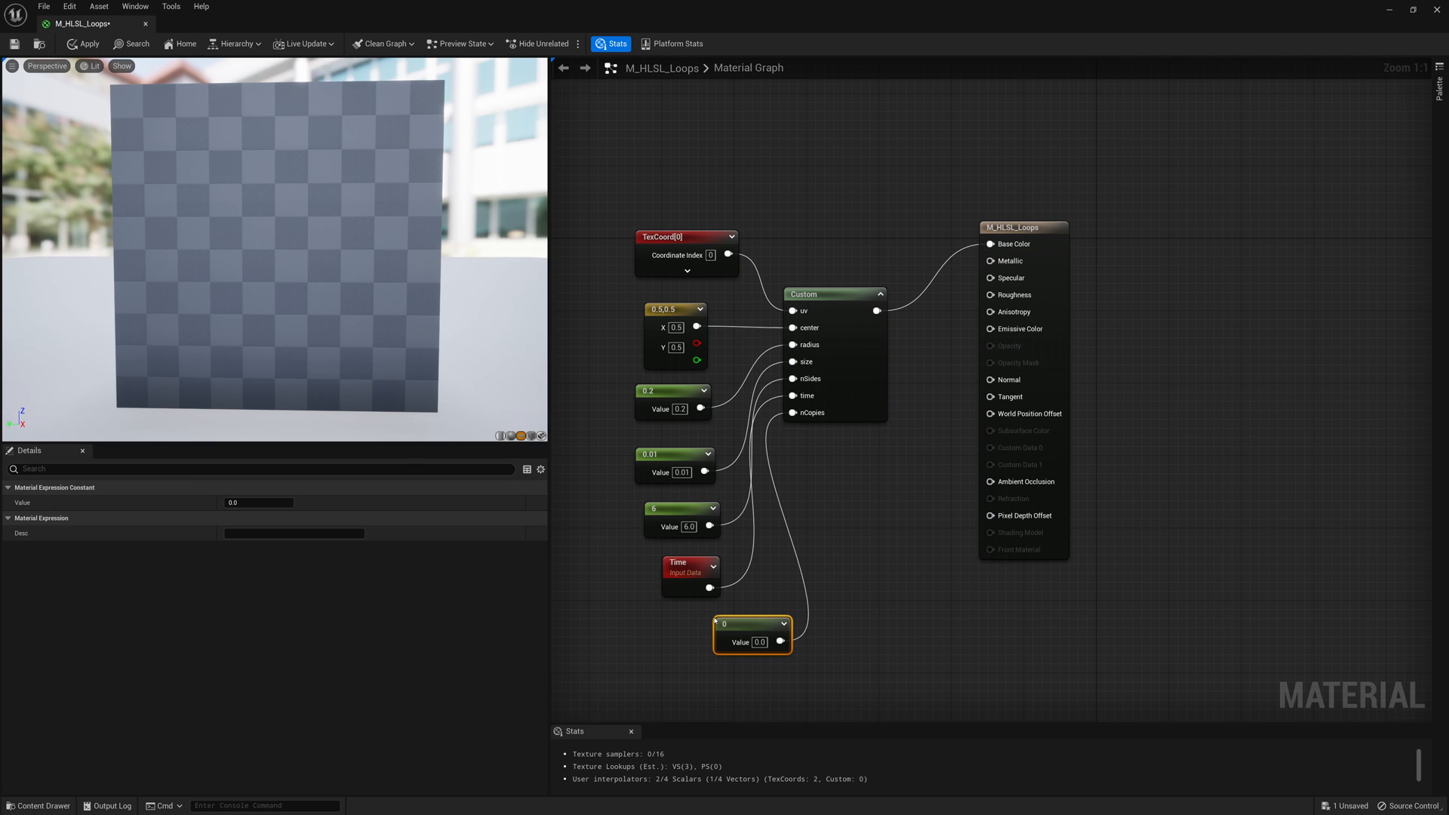
- Raise nCopies step by step from 2 through 5 and 8 to 12, repositioning the constant node
click(758, 642)
text(2)
key(Return)
drag(753, 625, 691, 627)
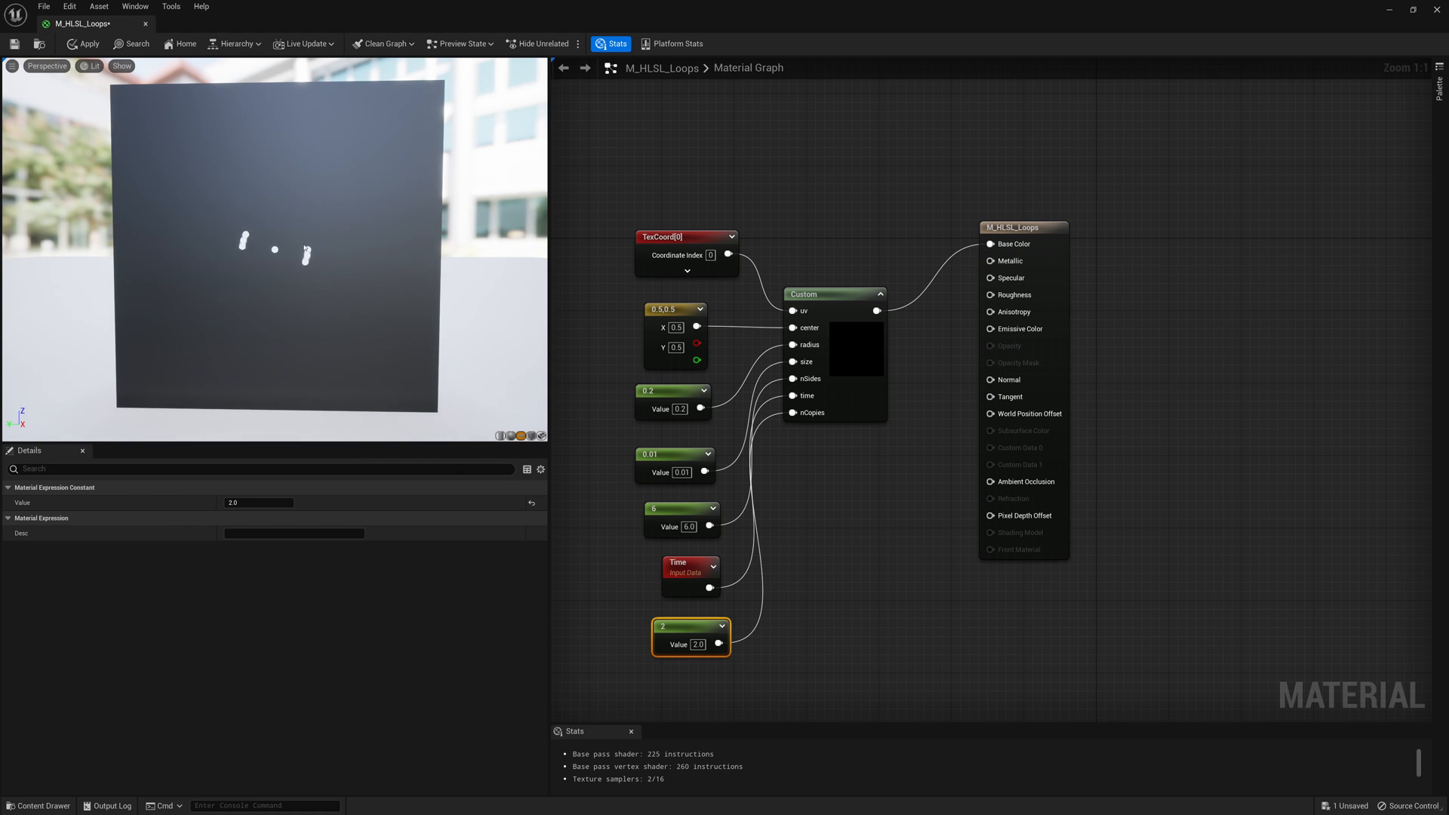
click(246, 501)
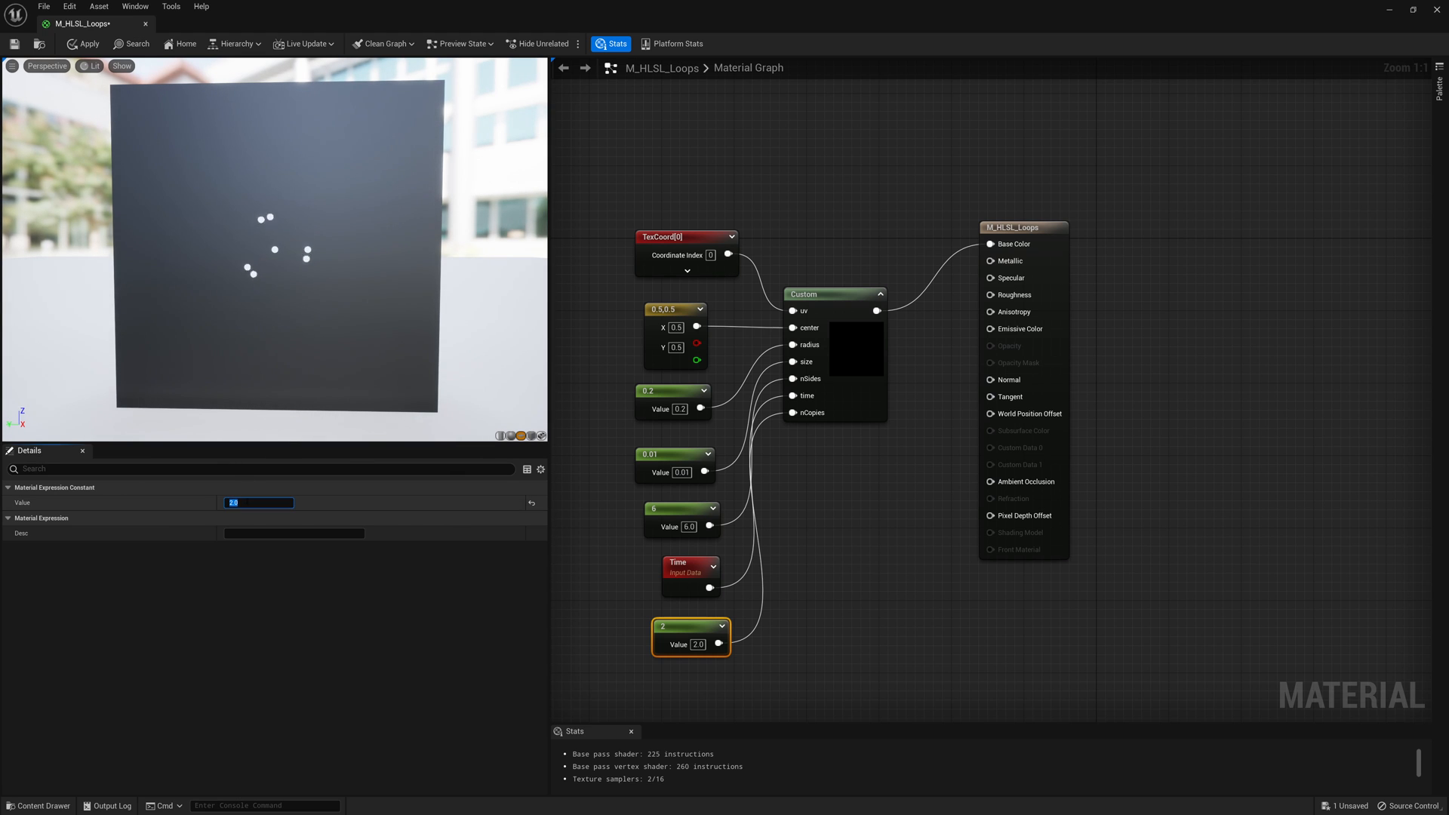
text(5)
key(Return)
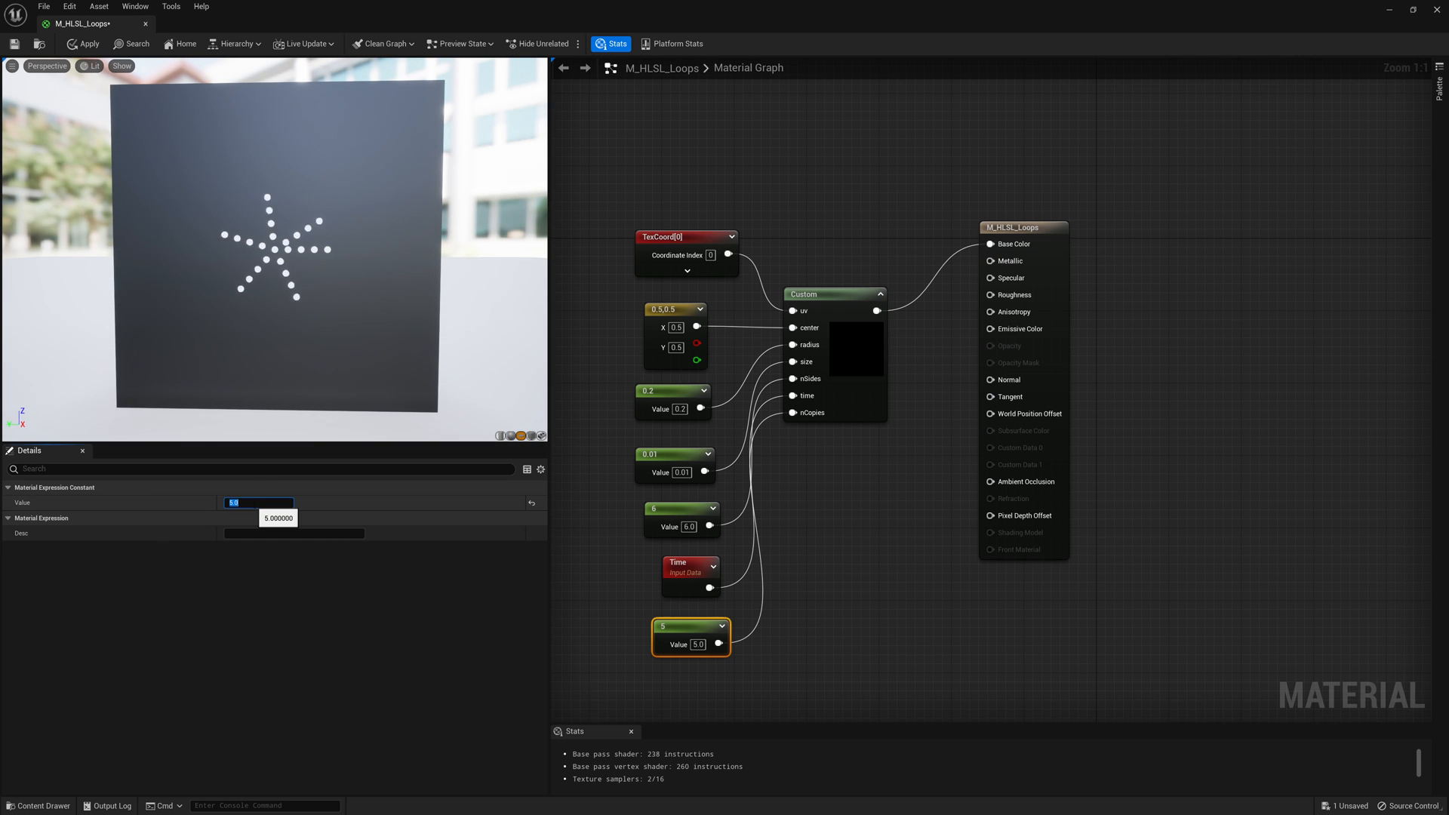
text(8)
key(Return)
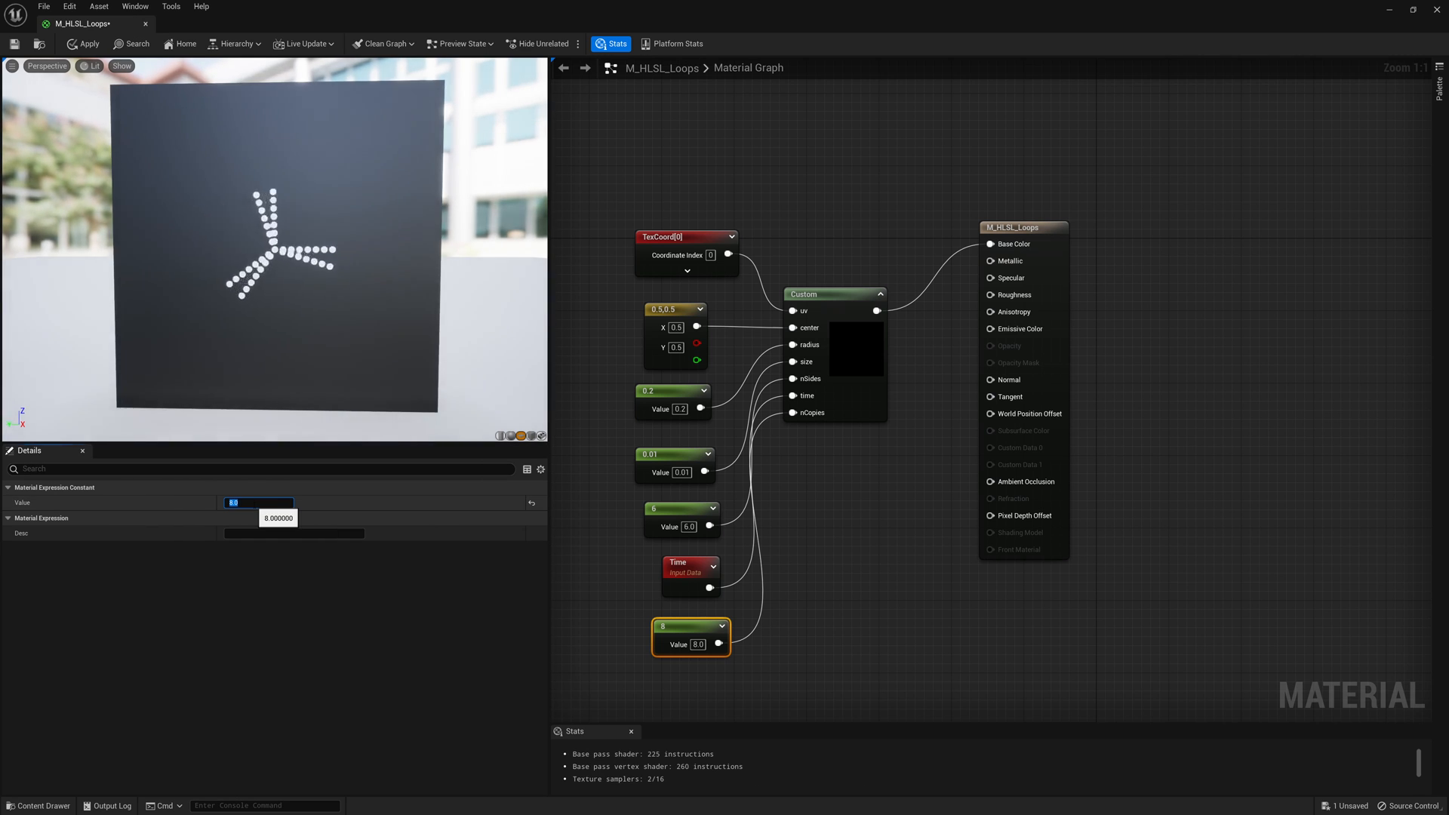
text(12)
key(Return)
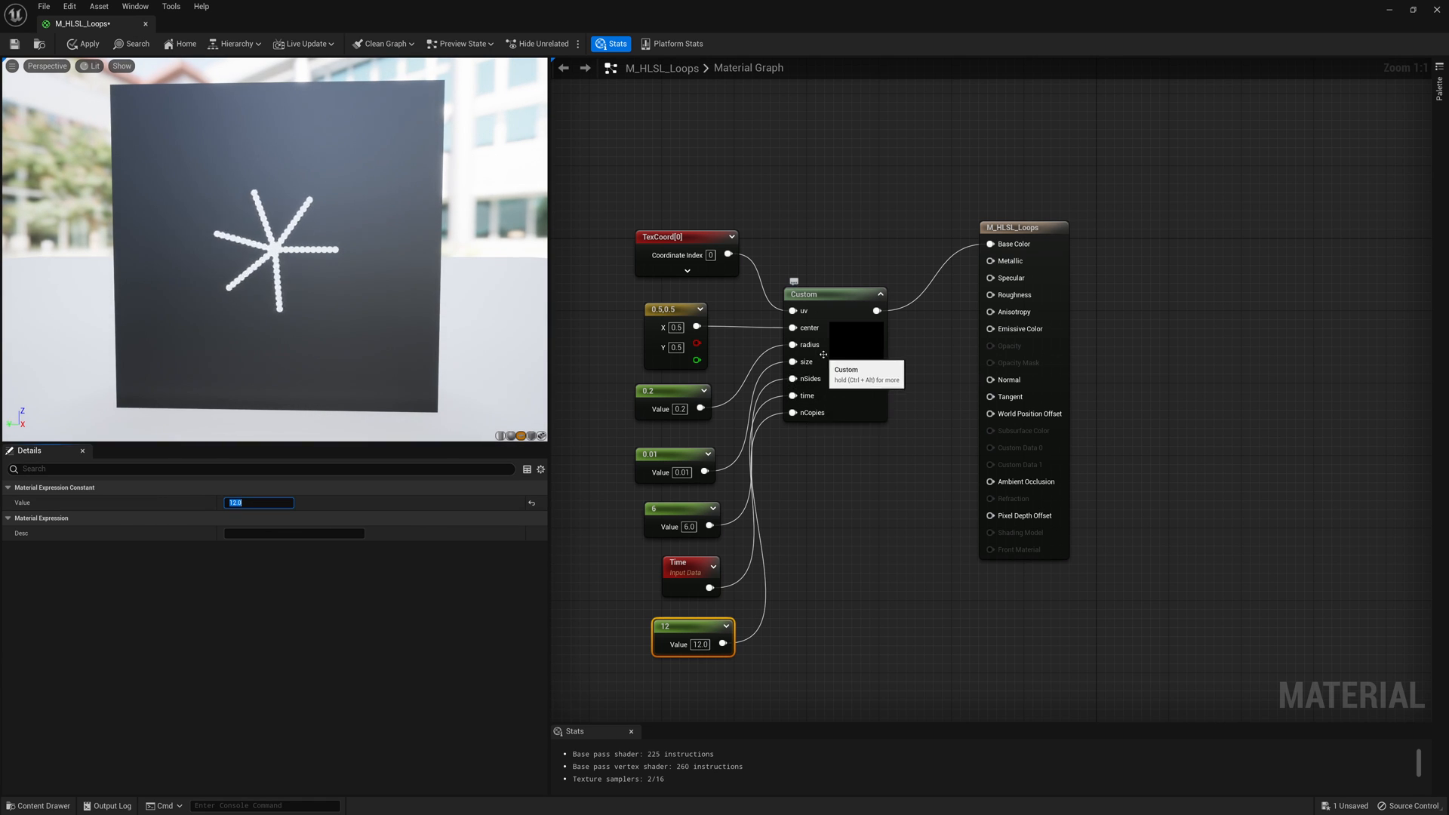
- Set radius to 0.5 and nSides to 8, giving eight long spokes of dots in the preview
click(682, 409)
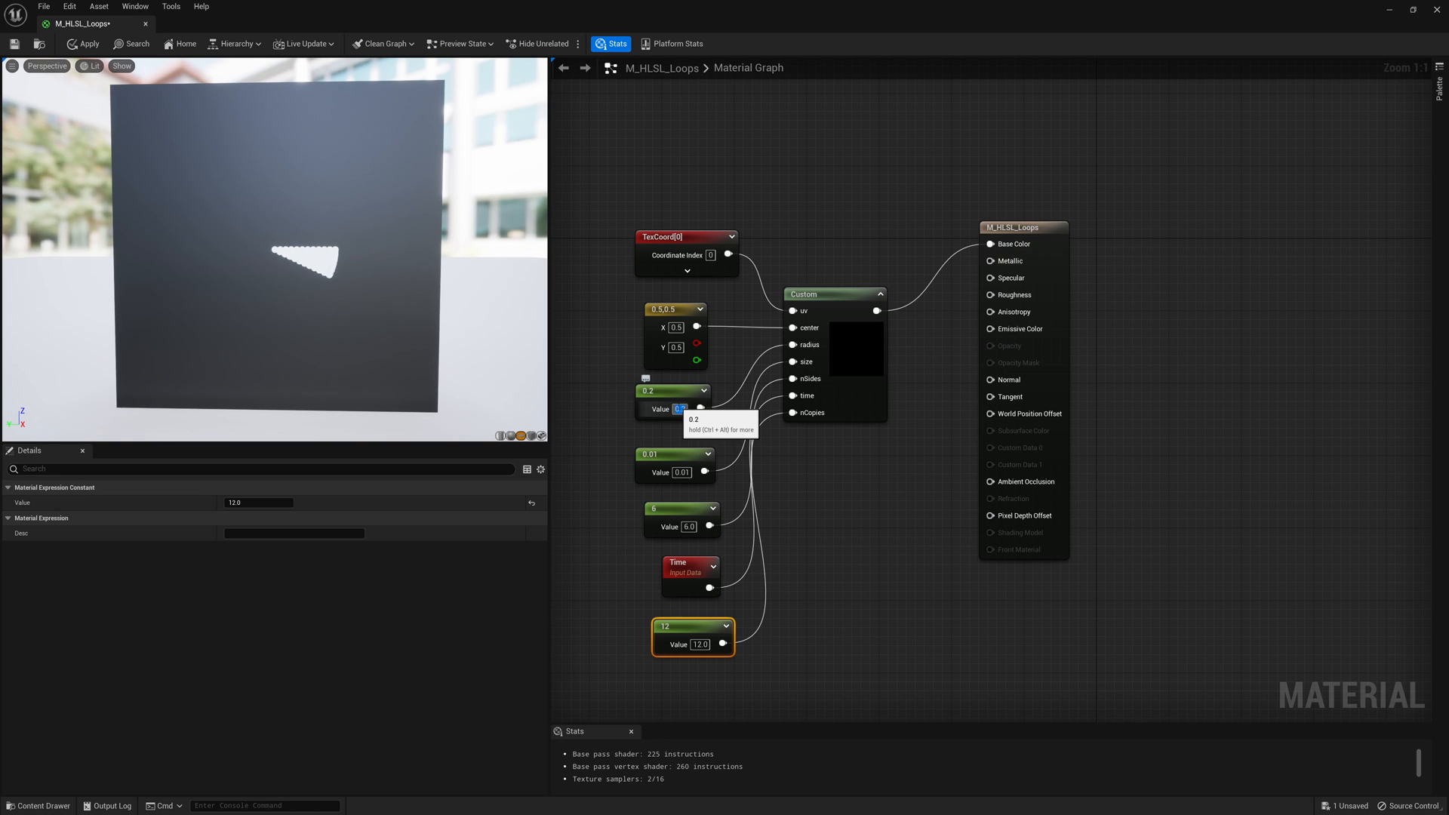
text(0.5)
key(Return)
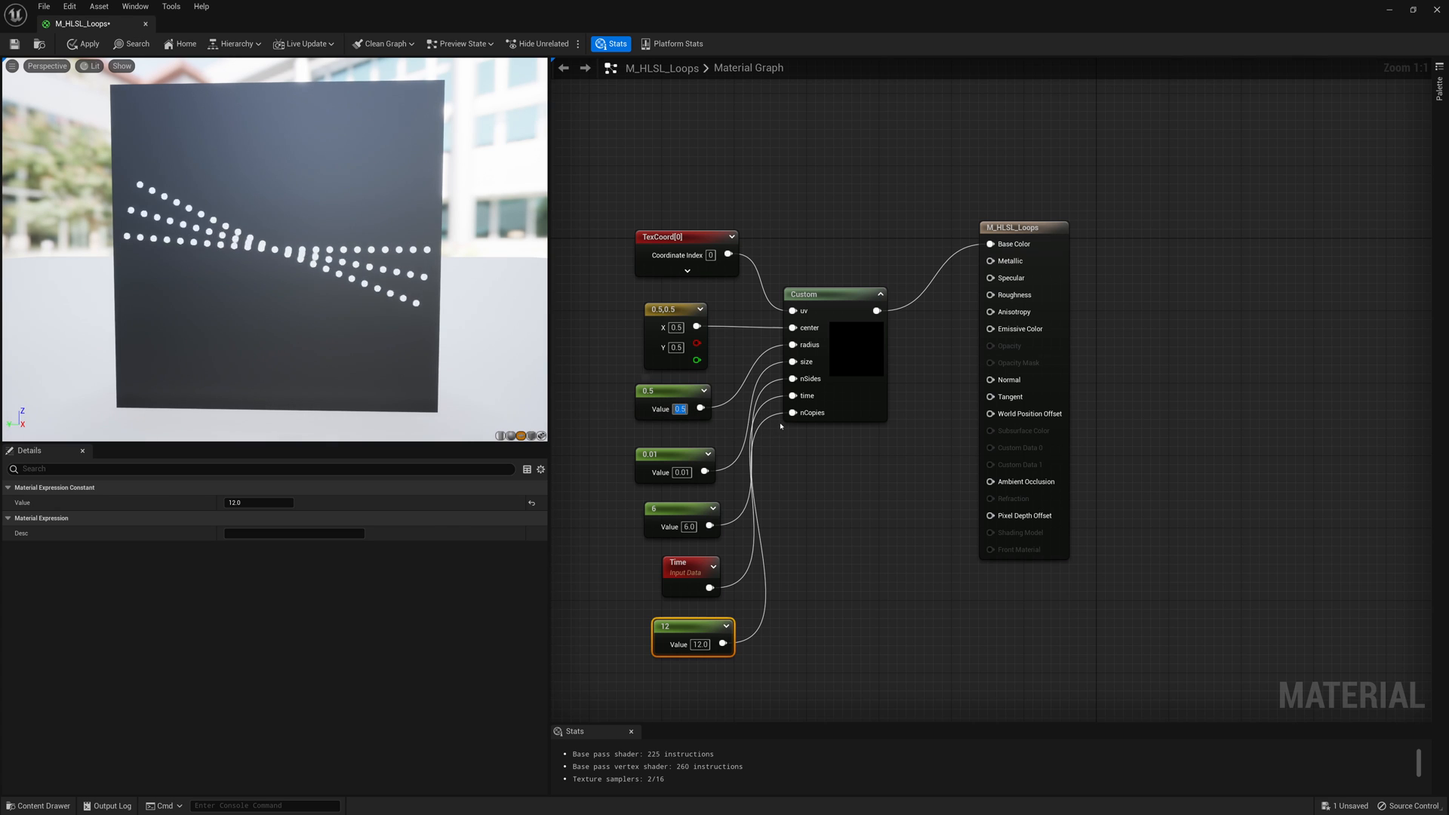
double_click(688, 527)
text(8)
key(Return)
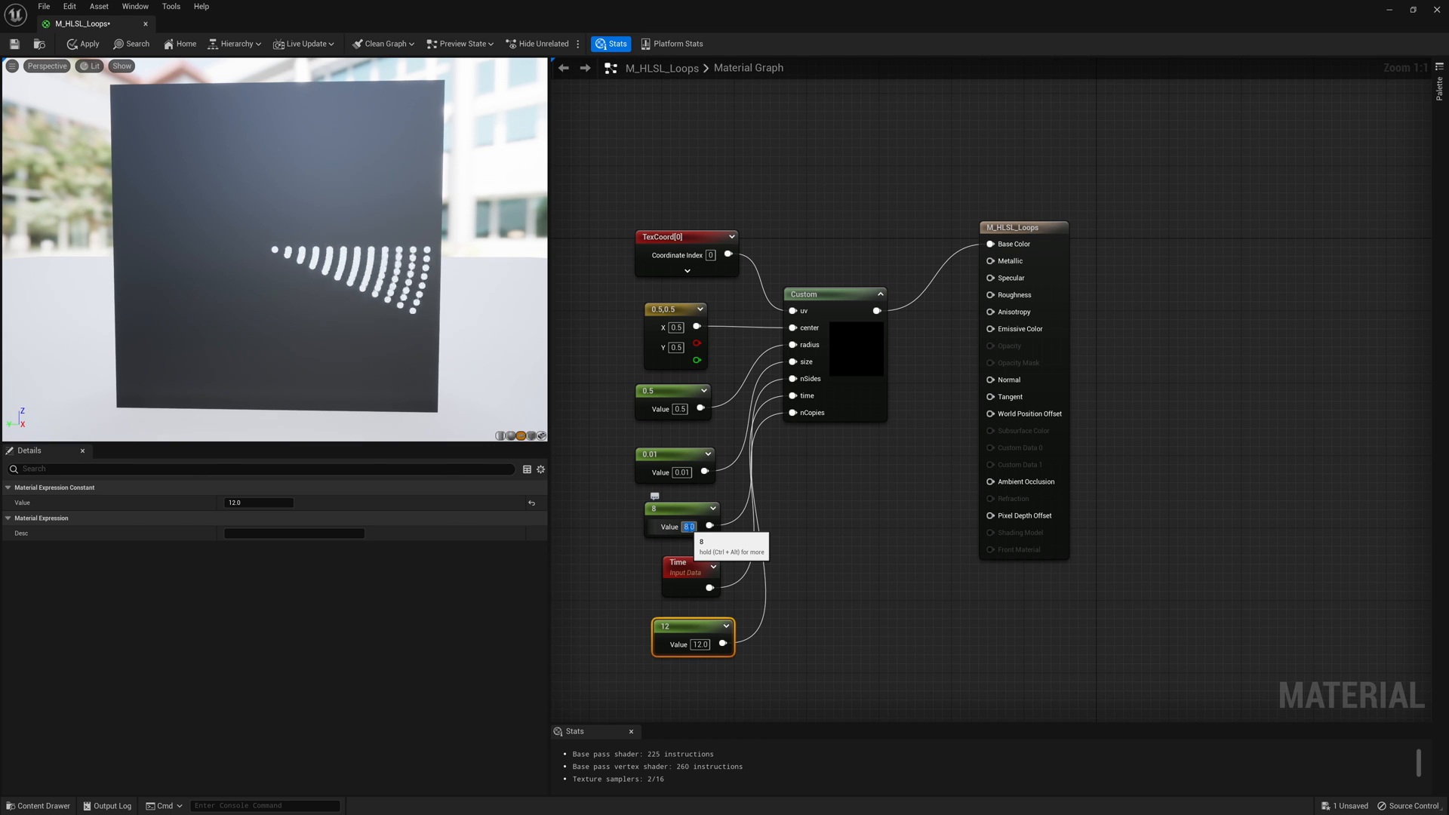
click(887, 495)
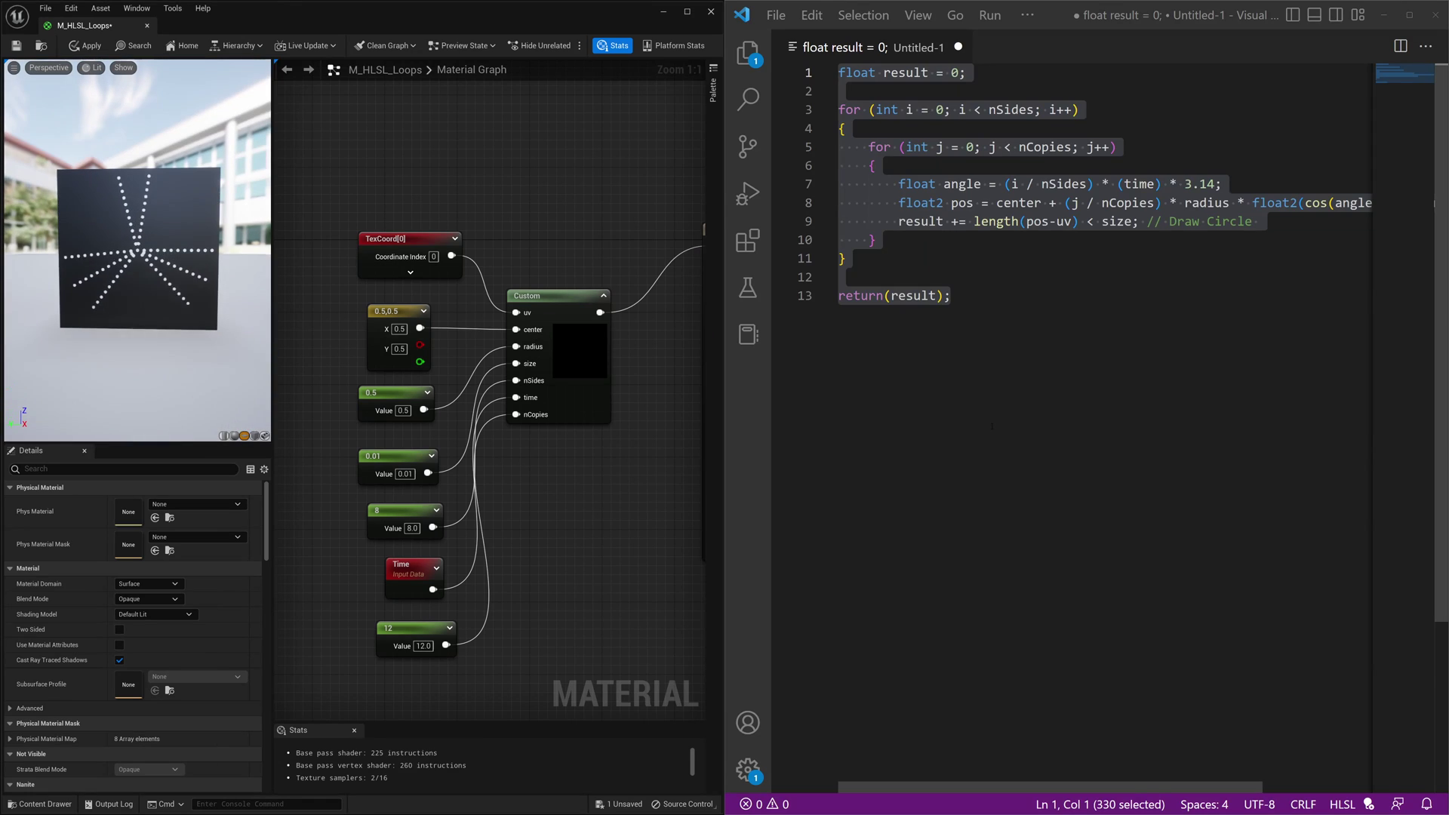
- Change the dot position to cos(1-angle) and sin(3*angle), then copy the whole shader code
click(1002, 414)
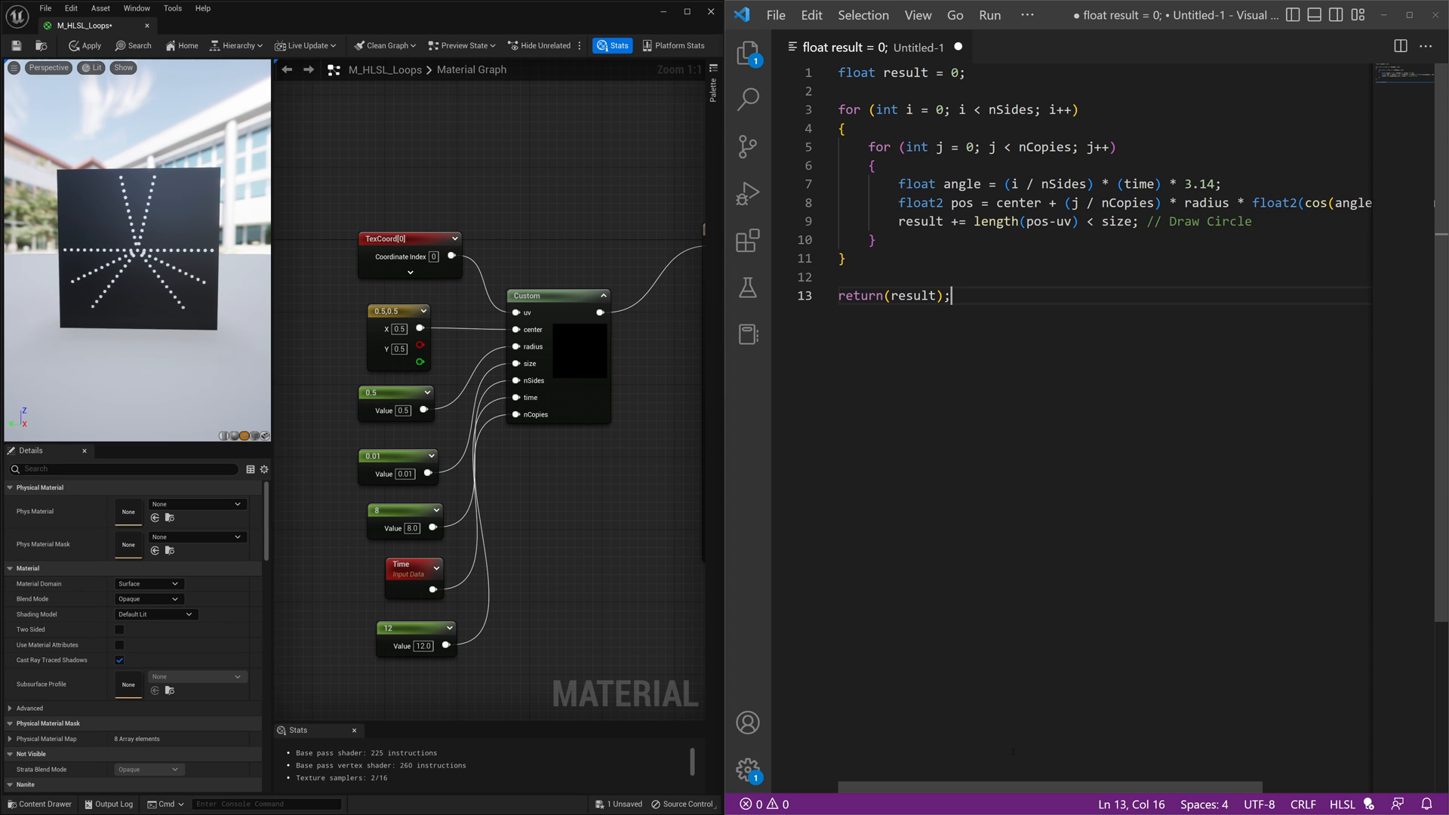
scroll(1012, 755, right, 4)
scroll(1014, 756, right, 6)
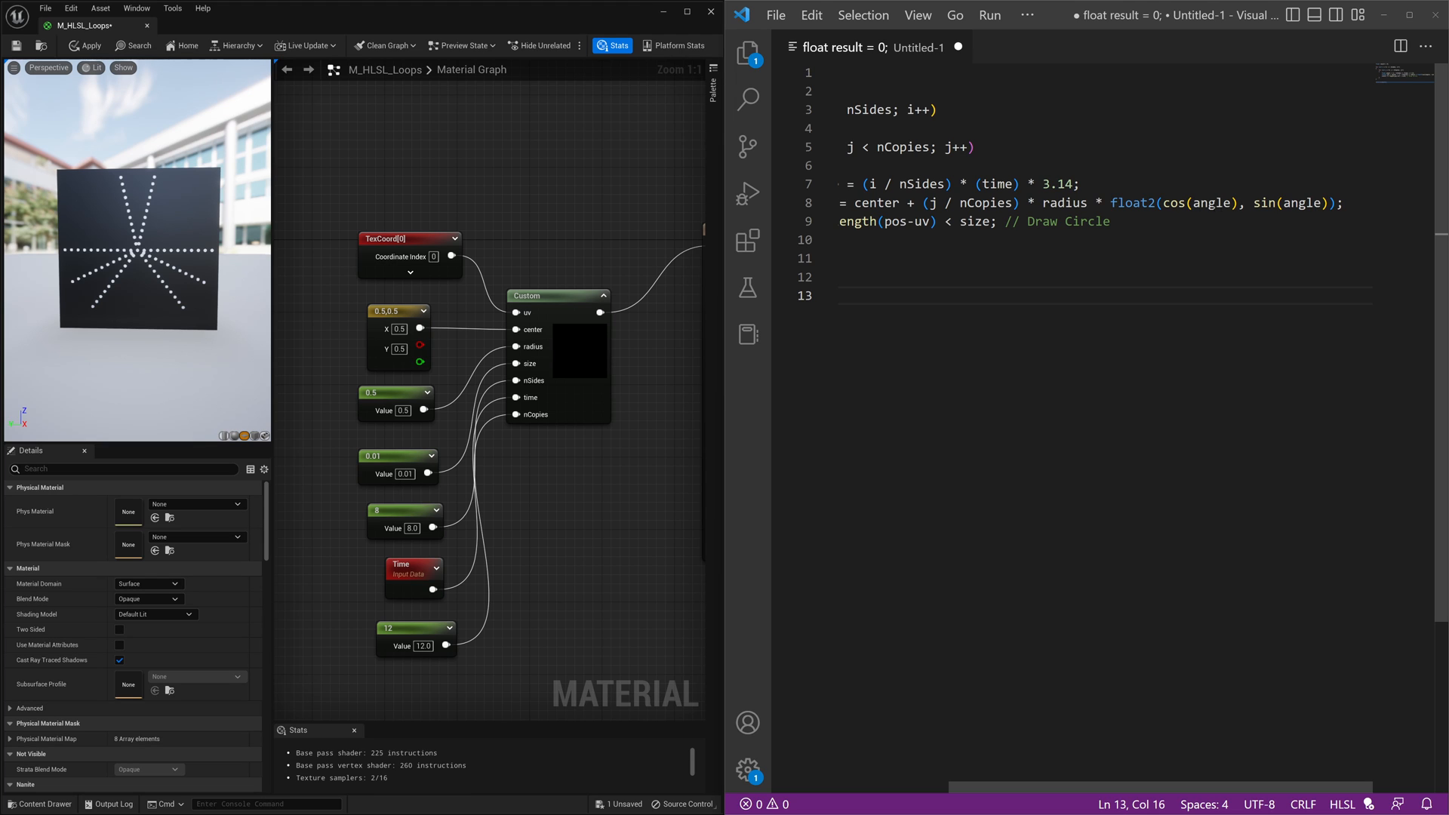
click(1192, 203)
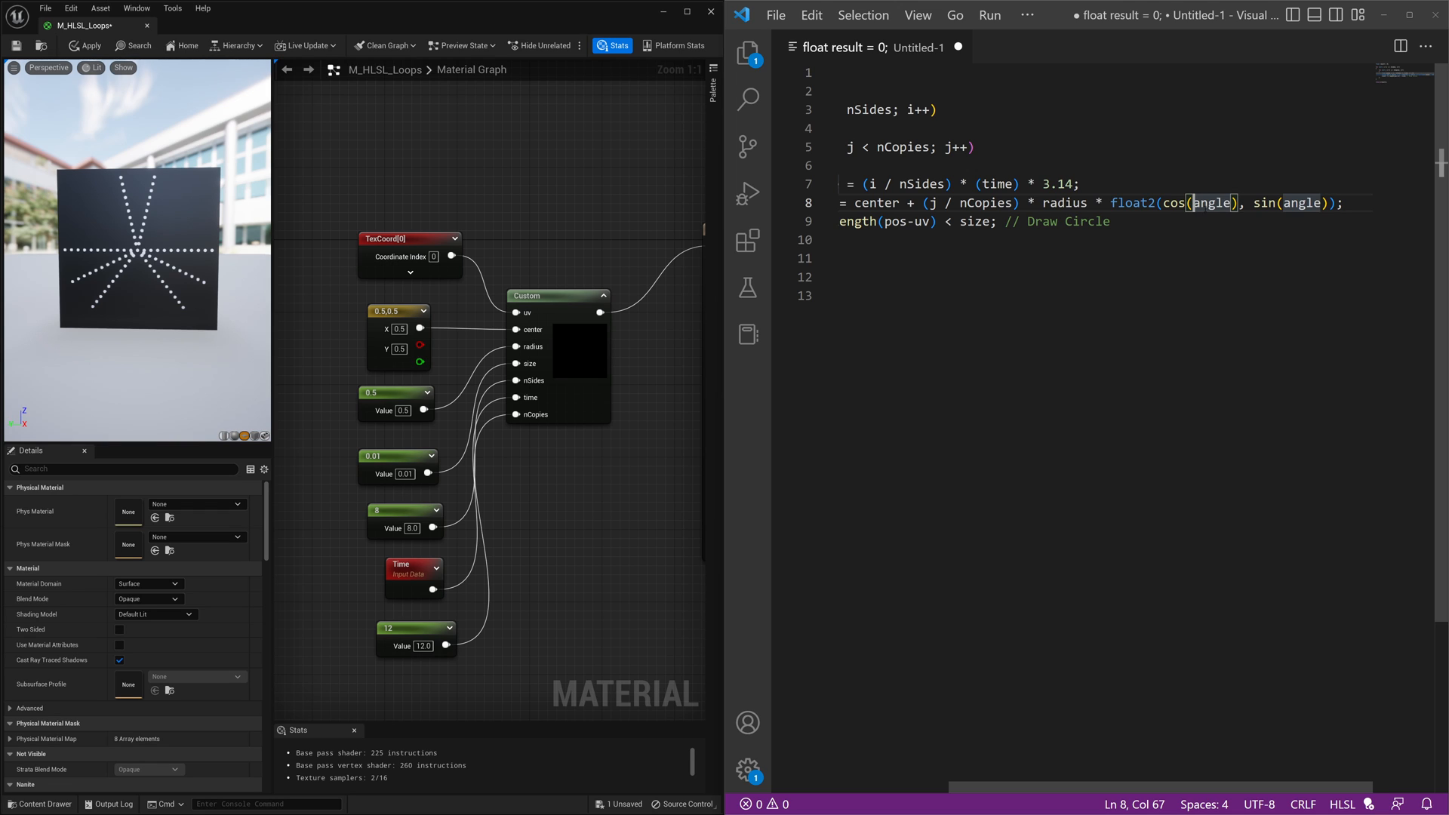
text(1-)
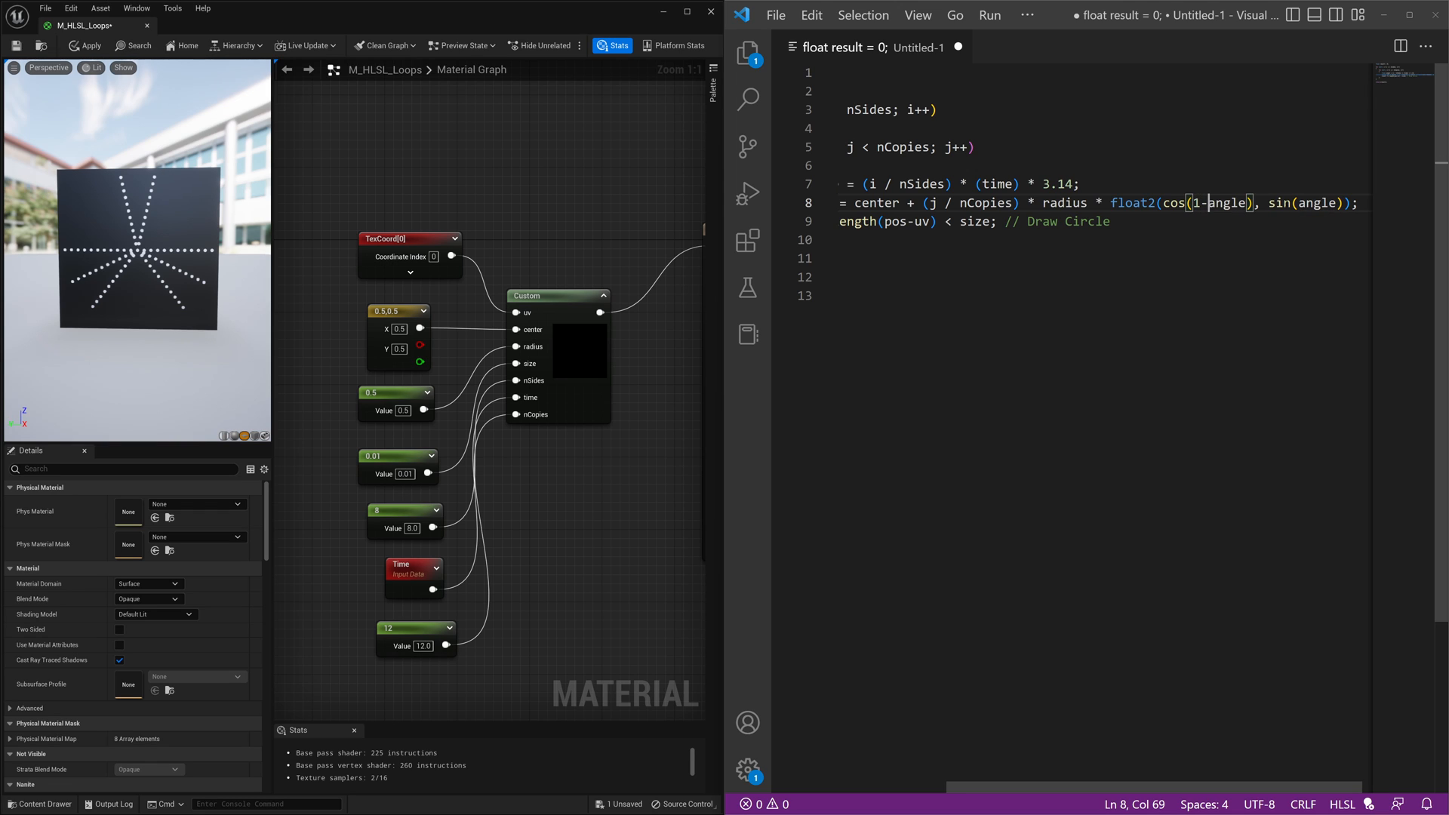
click(1298, 203)
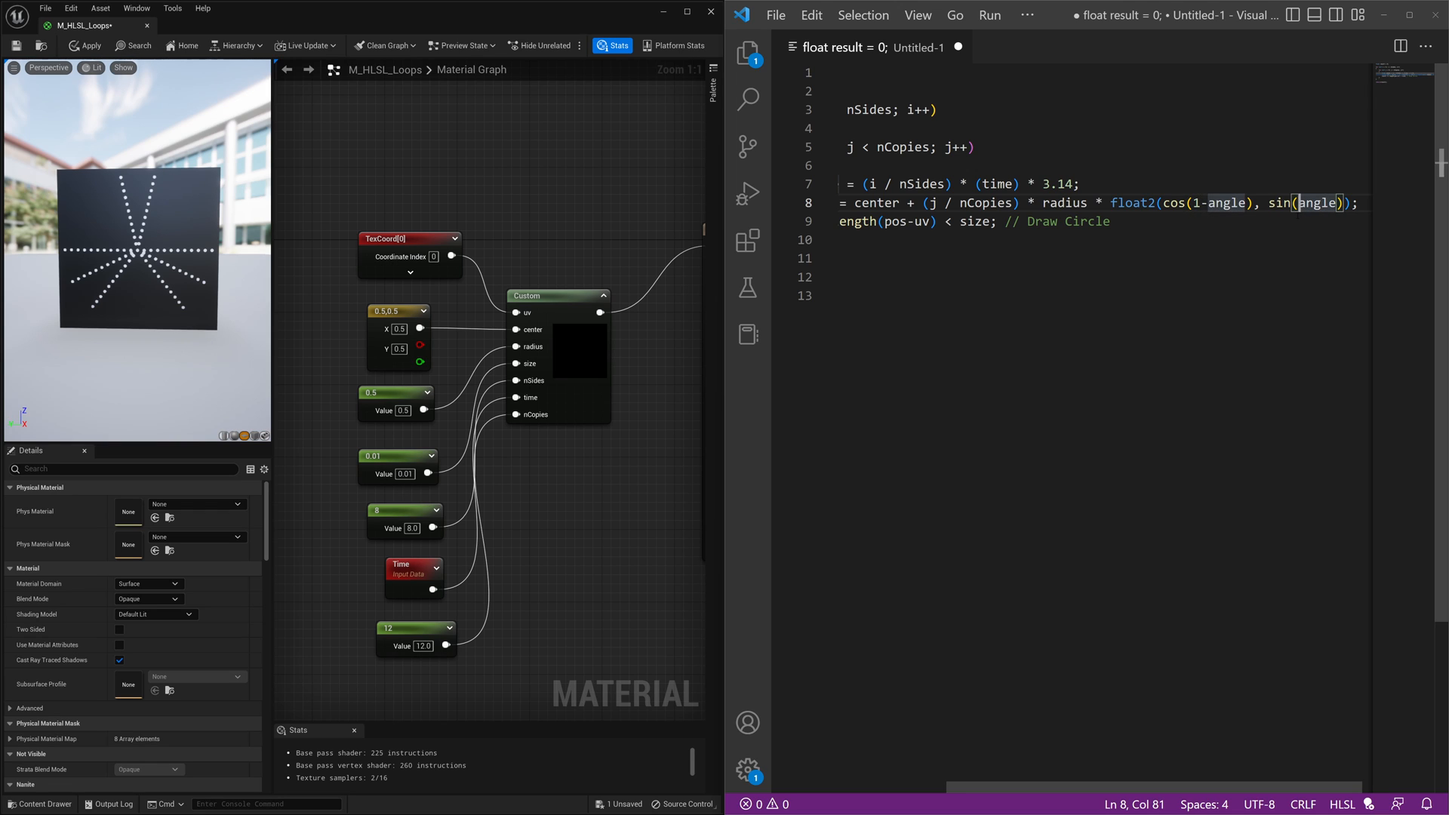
text(3*)
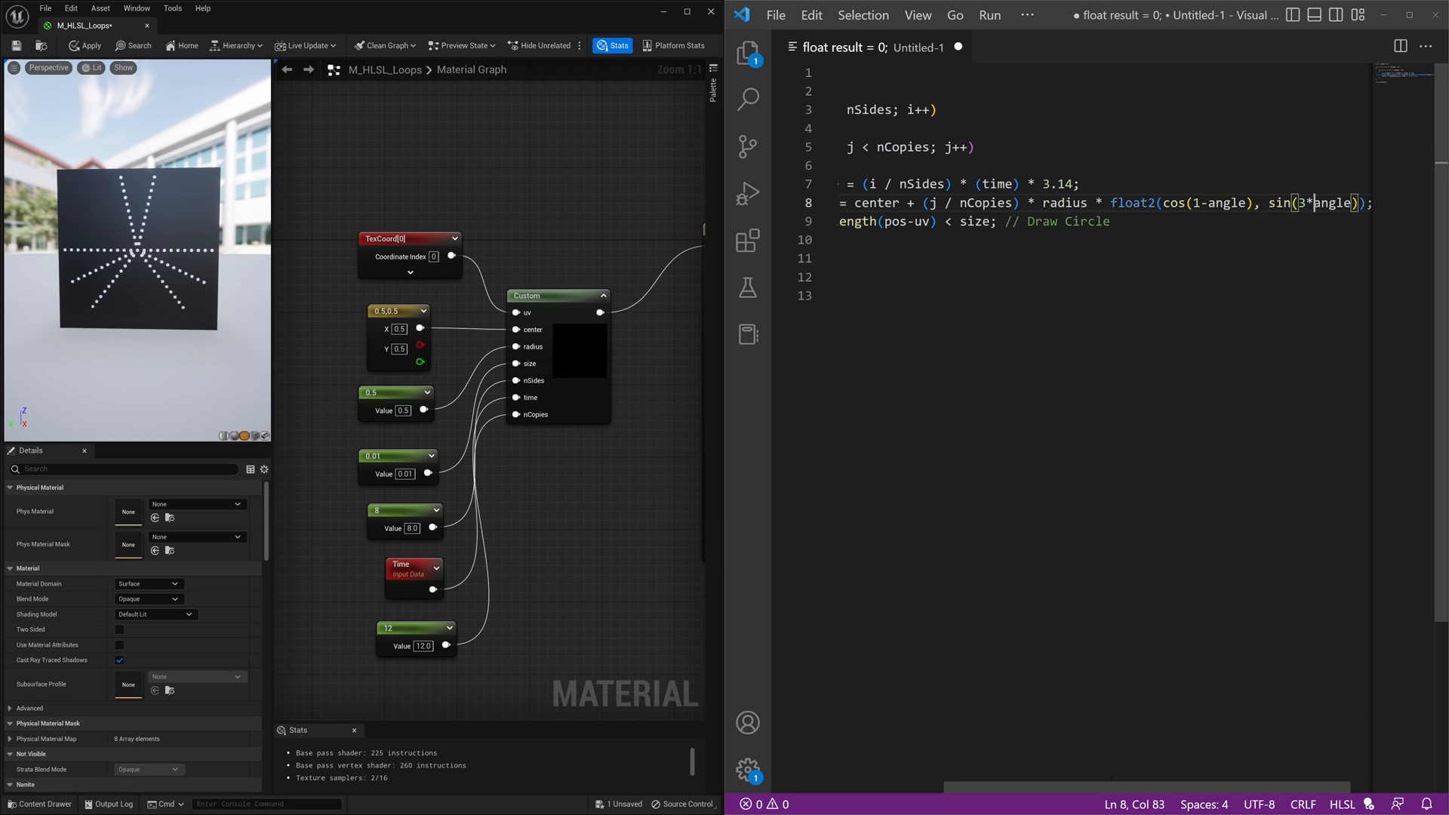
scroll(1104, 203, left, 5)
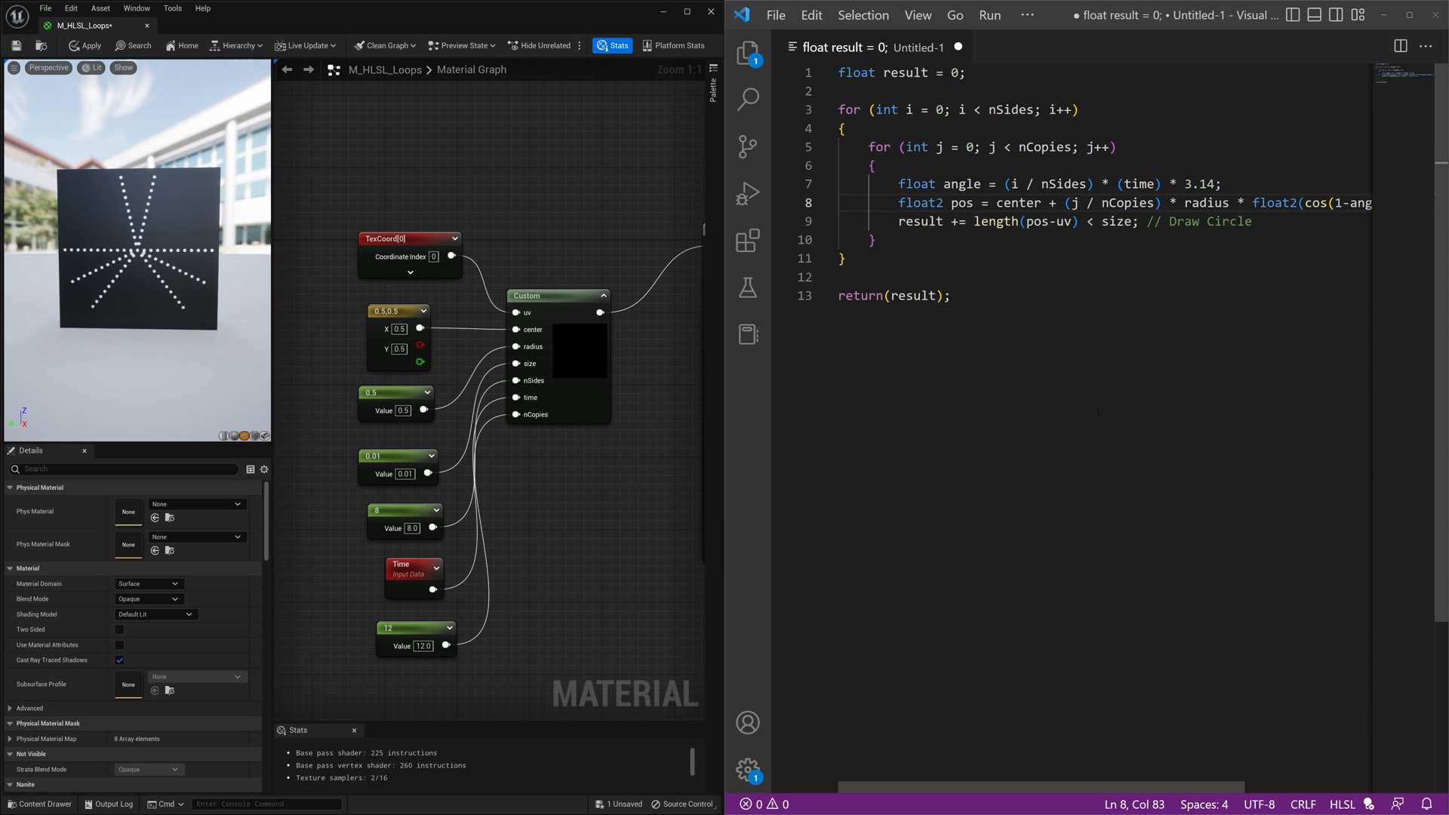
key(ctrl+a)
key(ctrl+c)
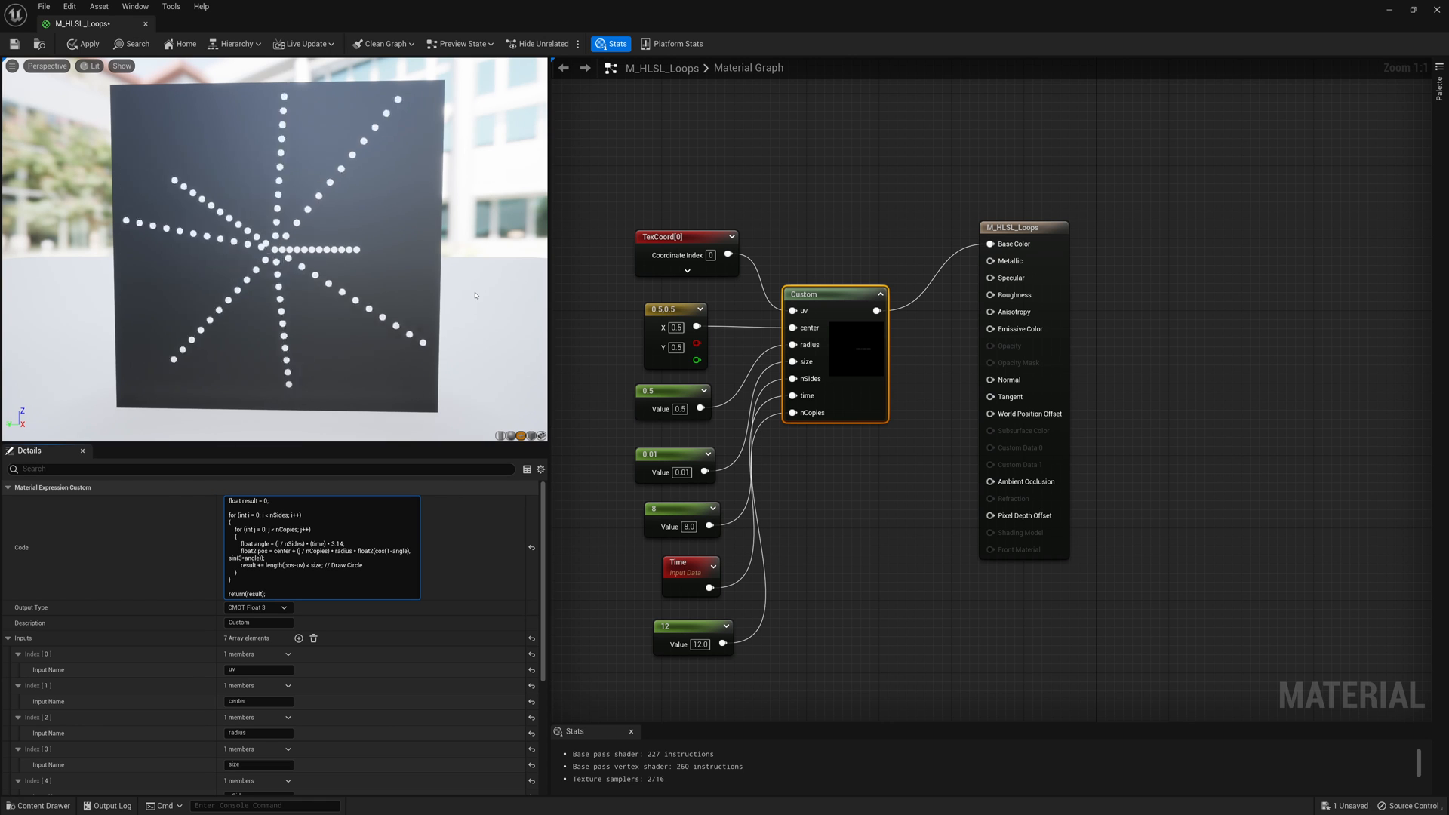
- Switch to the HLSL For Artists IV nested-loop slides in the browser
key(alt+Tab)
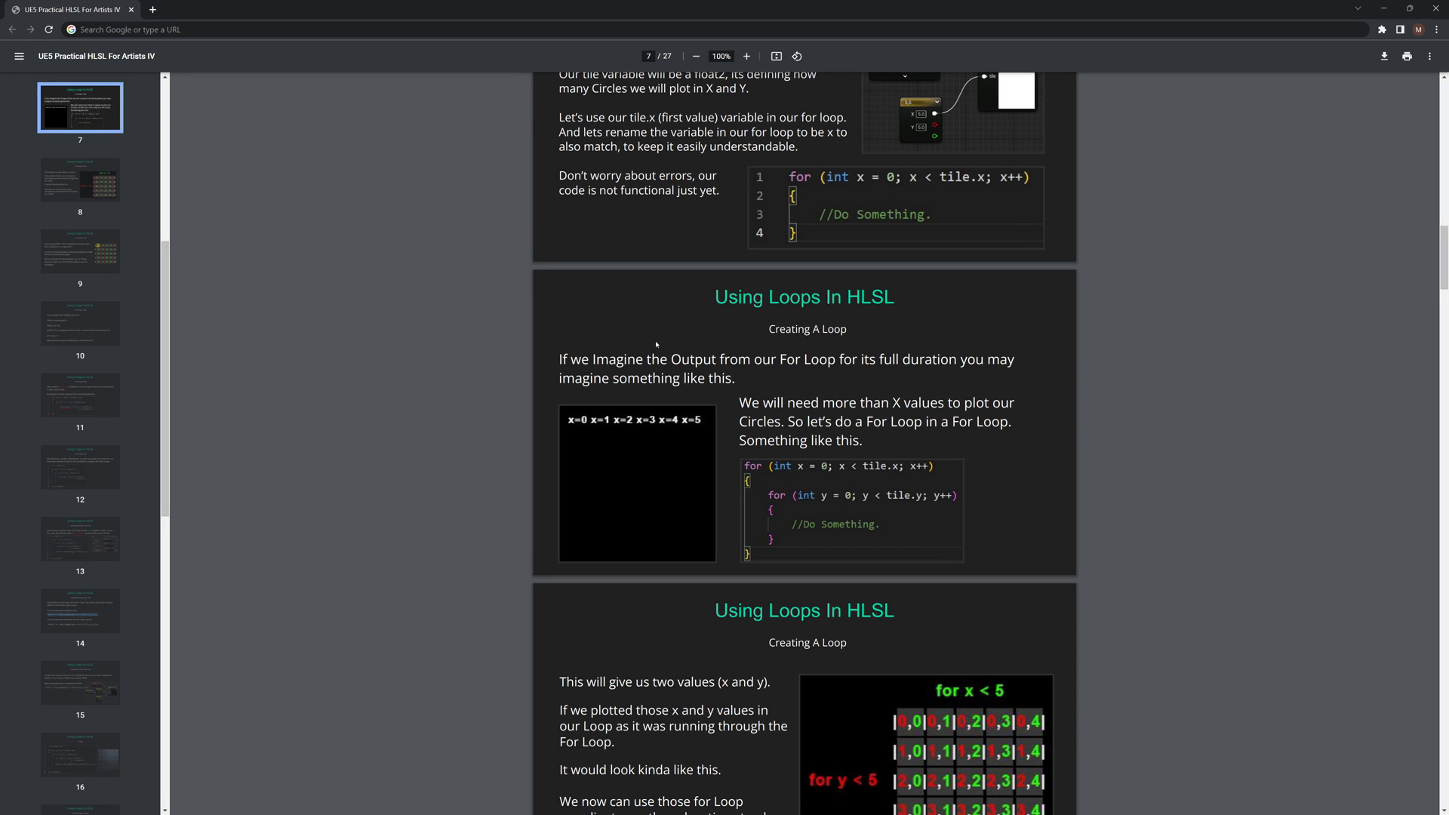
scroll(781, 382, down, 5)
scroll(781, 381, down, 5)
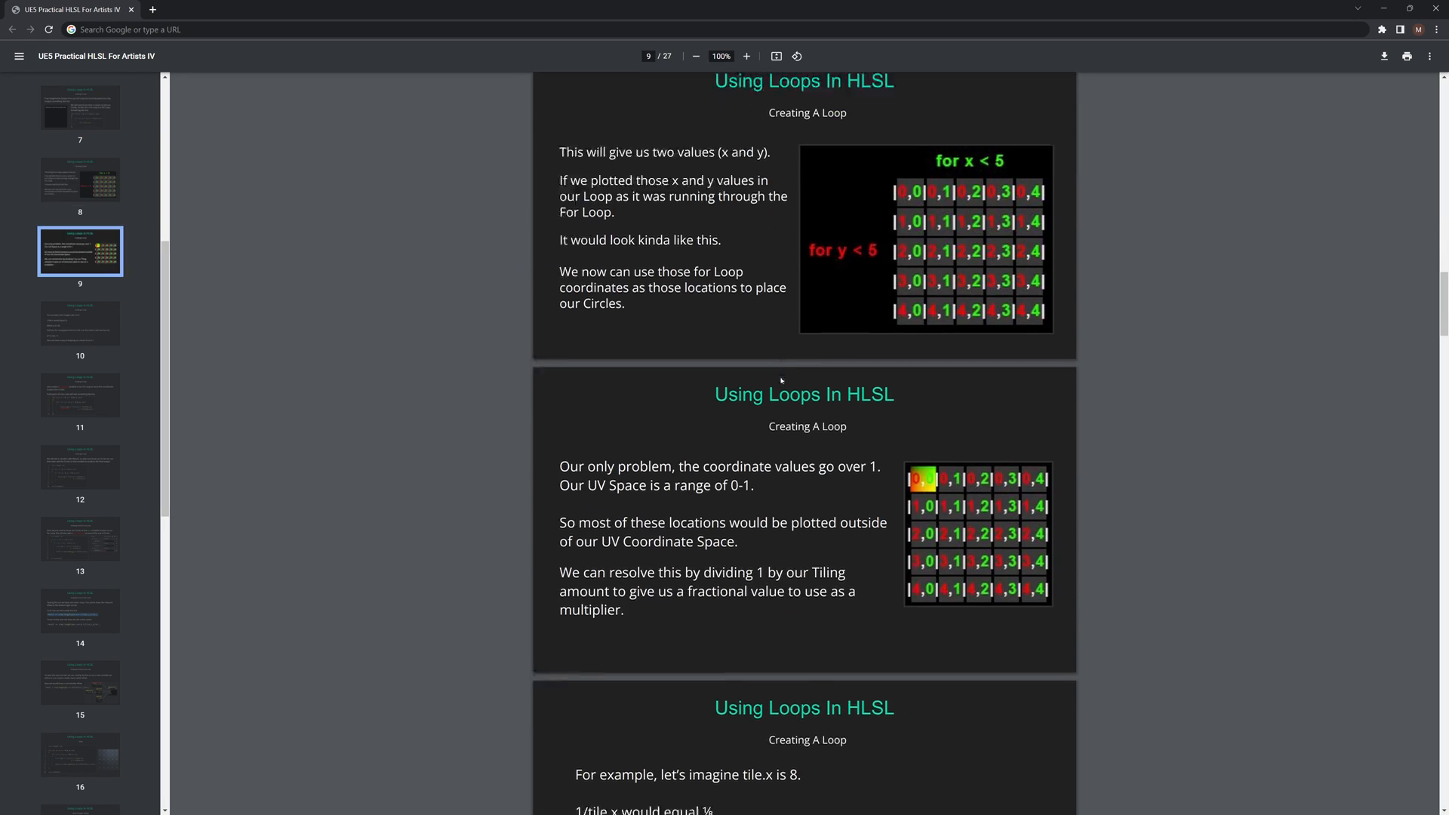
scroll(781, 382, down, 4)
scroll(781, 382, down, 4)
scroll(781, 382, down, 5)
scroll(781, 382, down, 5)
scroll(782, 382, down, 5)
scroll(782, 381, down, 4)
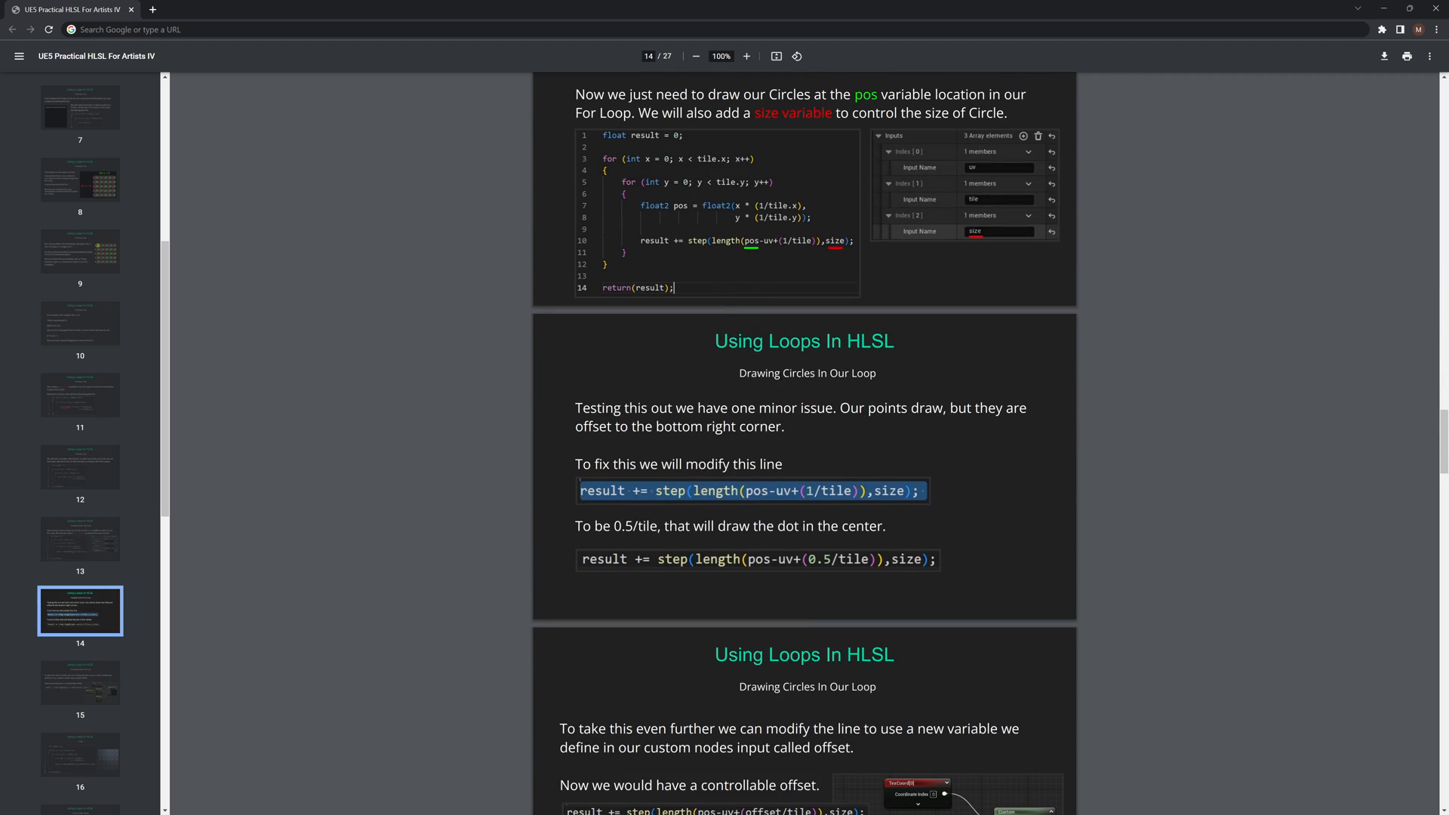
scroll(781, 382, down, 3)
scroll(781, 381, down, 3)
scroll(781, 381, down, 3)
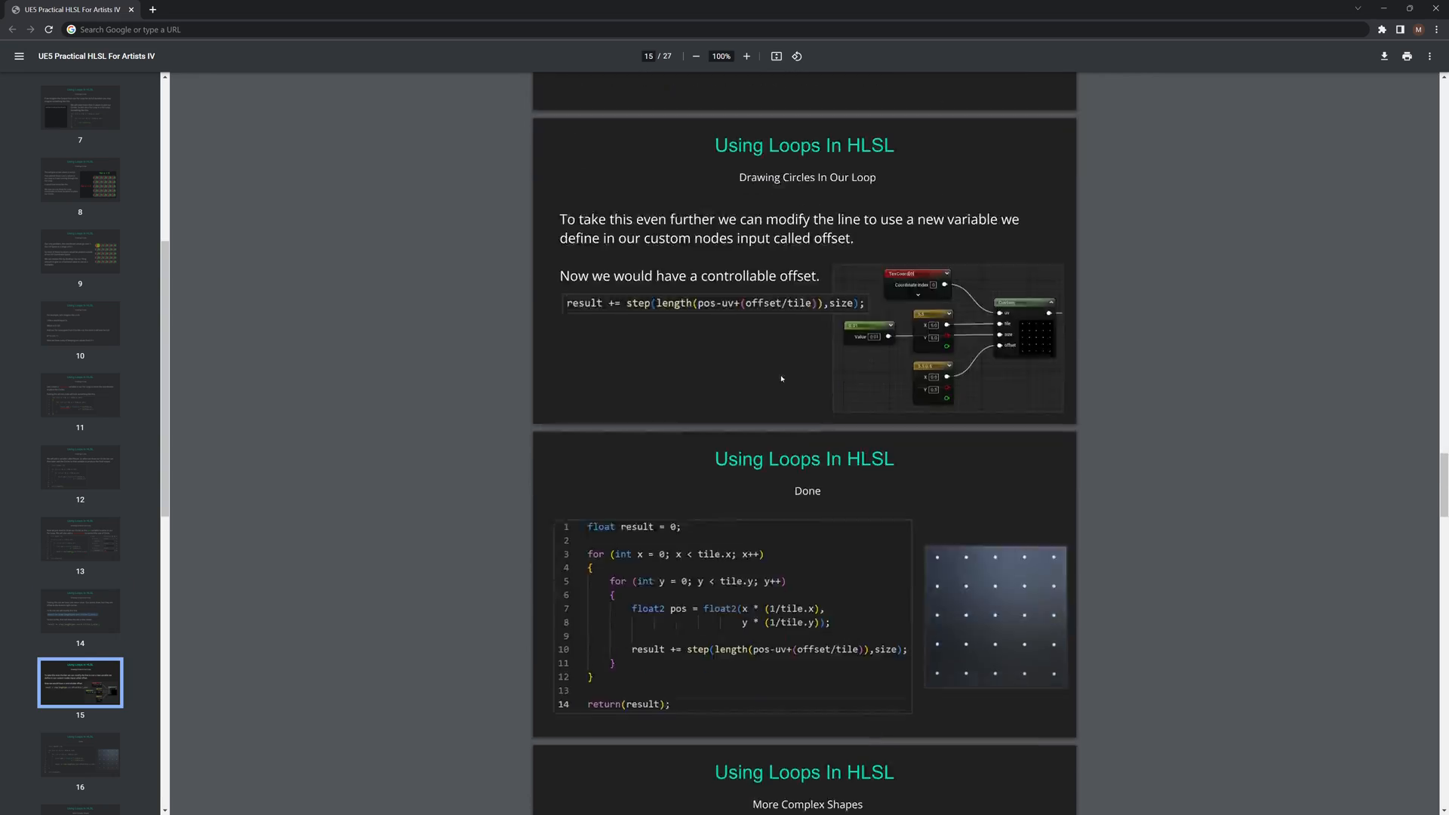
scroll(781, 382, down, 1)
scroll(781, 378, down, 5)
scroll(781, 378, down, 3)
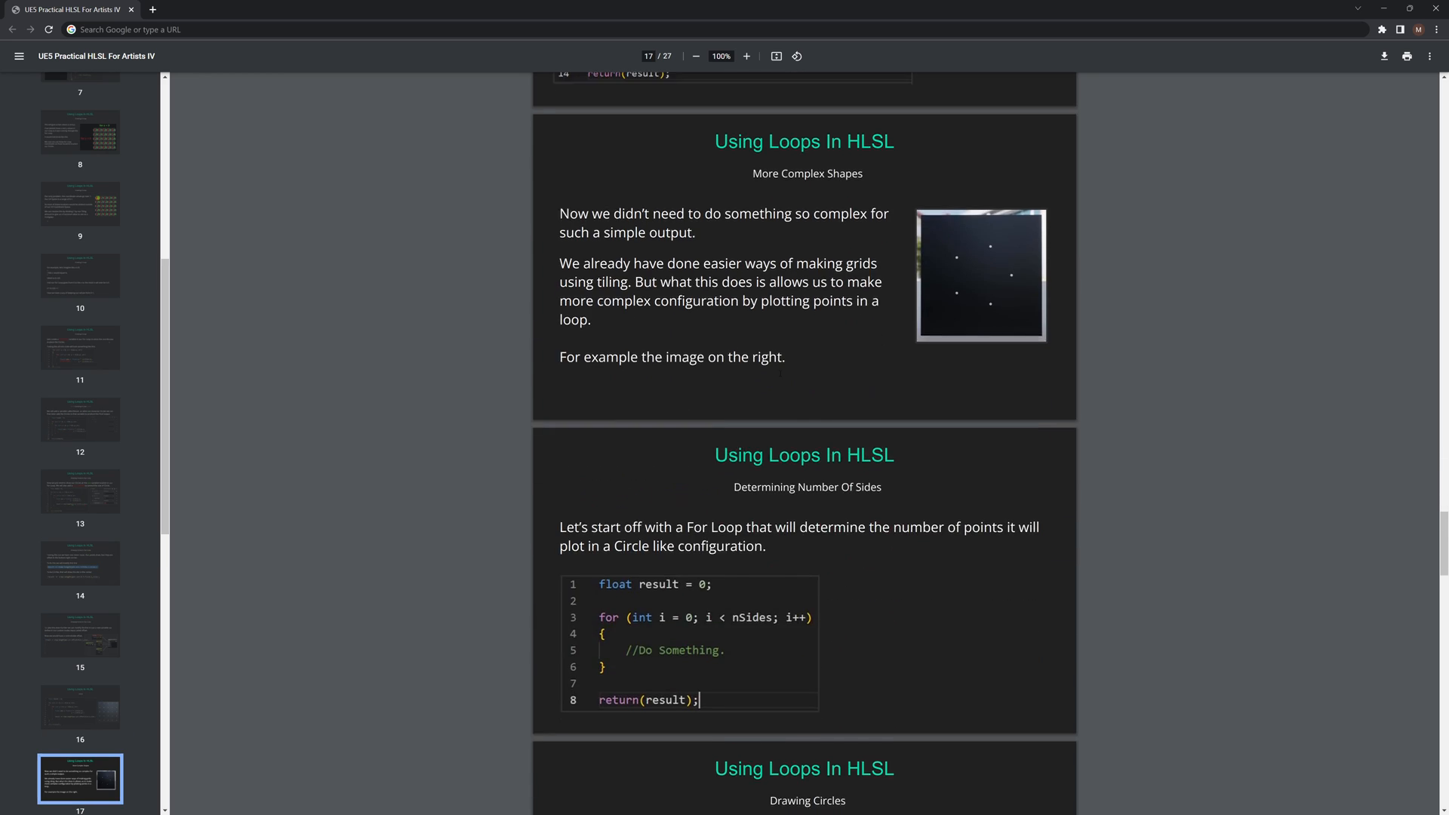